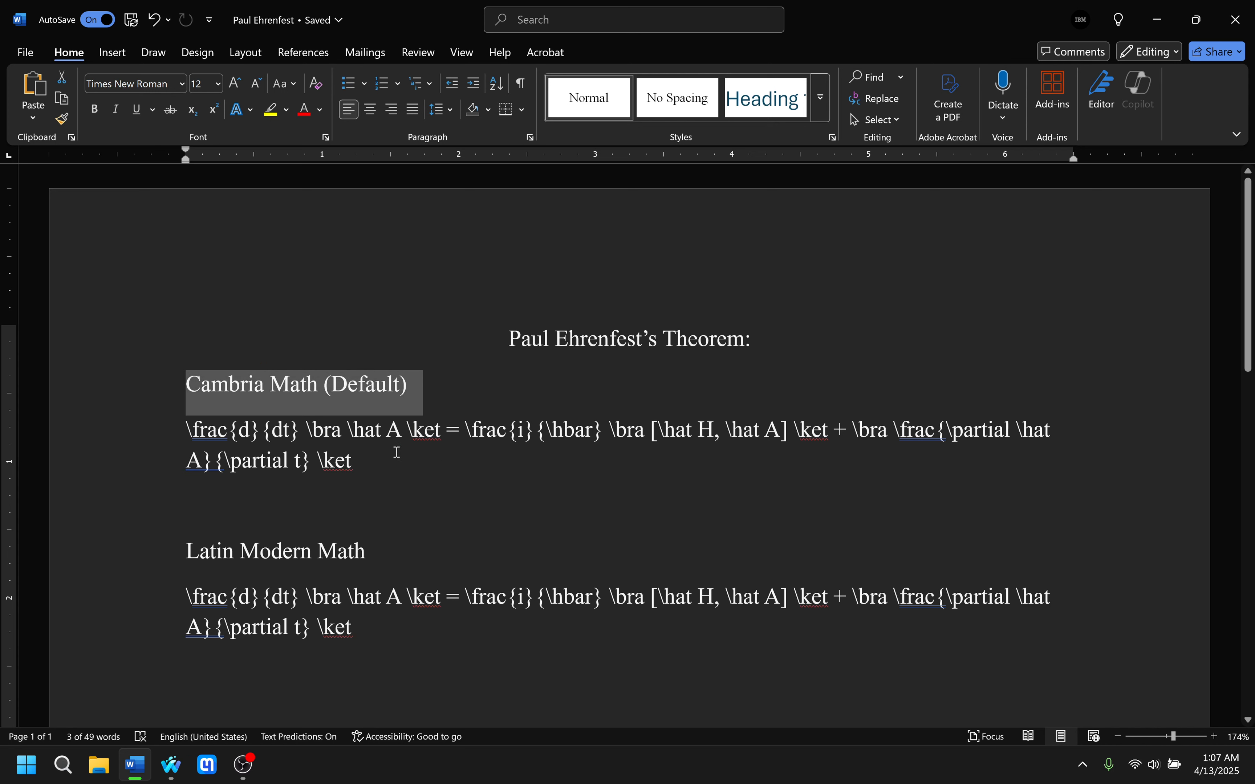
# Review the document's title, the two font headings and the LaTeX source text beneath them.
pyautogui.click(183, 519)
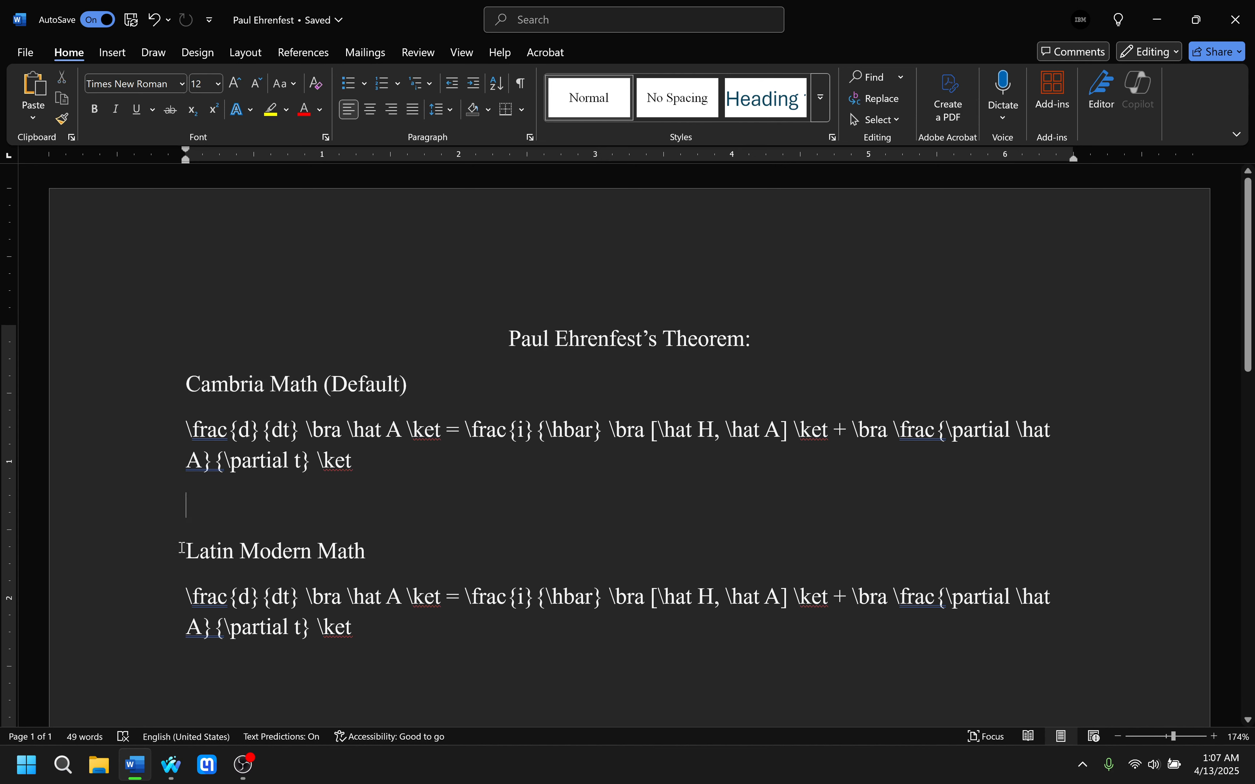
pyautogui.moveTo(185, 550); pyautogui.dragTo(382, 553)
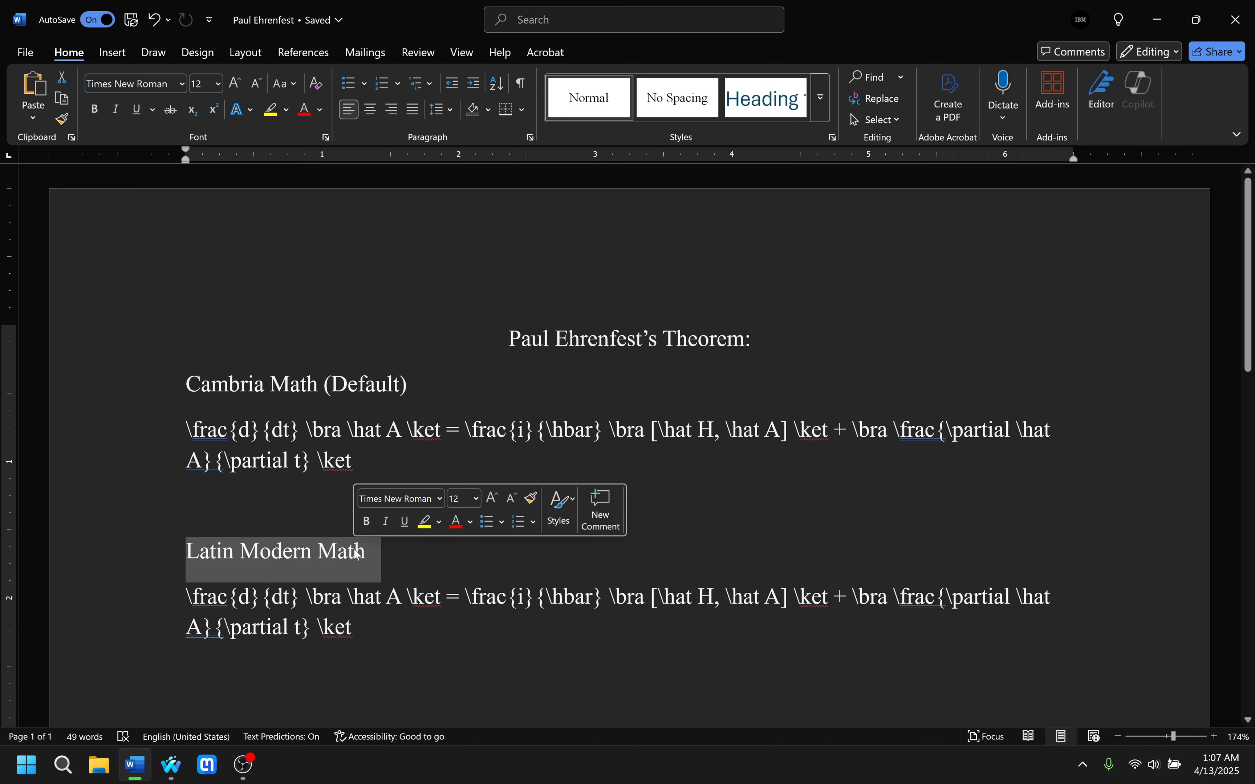
pyautogui.click(447, 558)
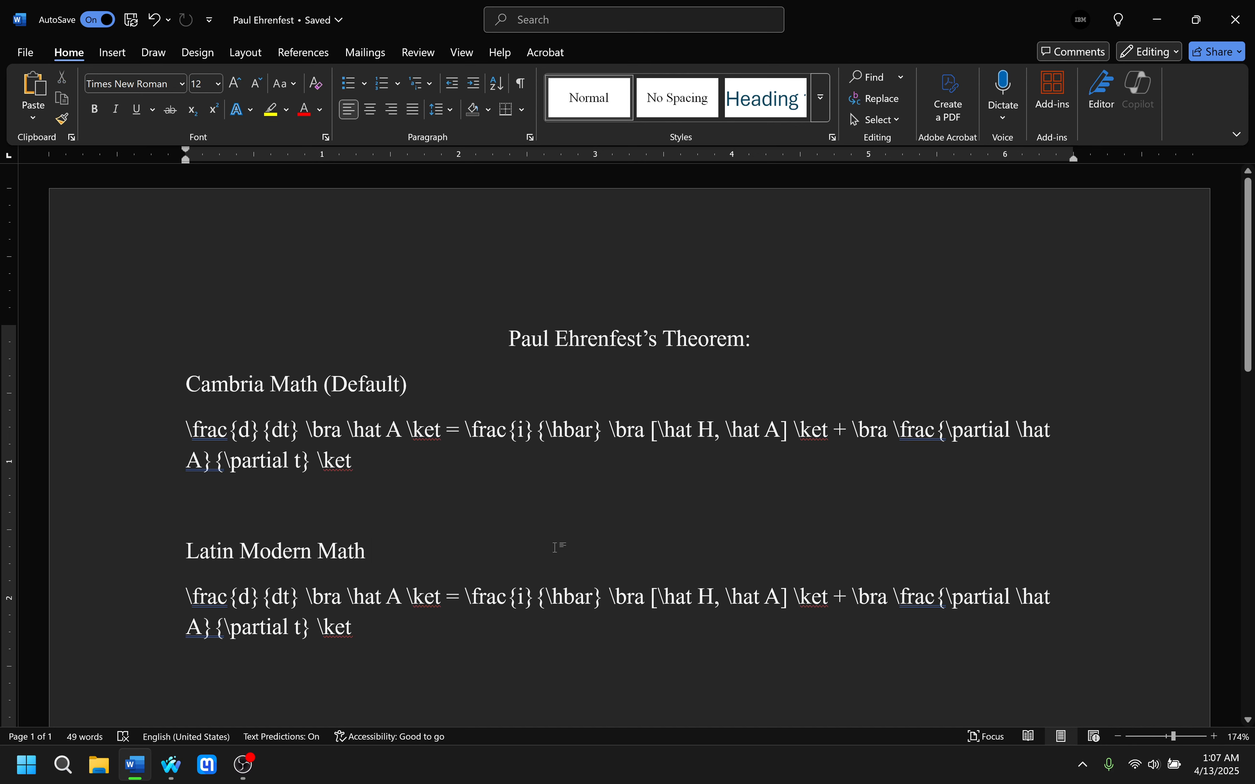
pyautogui.scroll(-1, 555, 547)
pyautogui.scroll(1, 523, 543)
pyautogui.moveTo(435, 638); pyautogui.dragTo(174, 597)
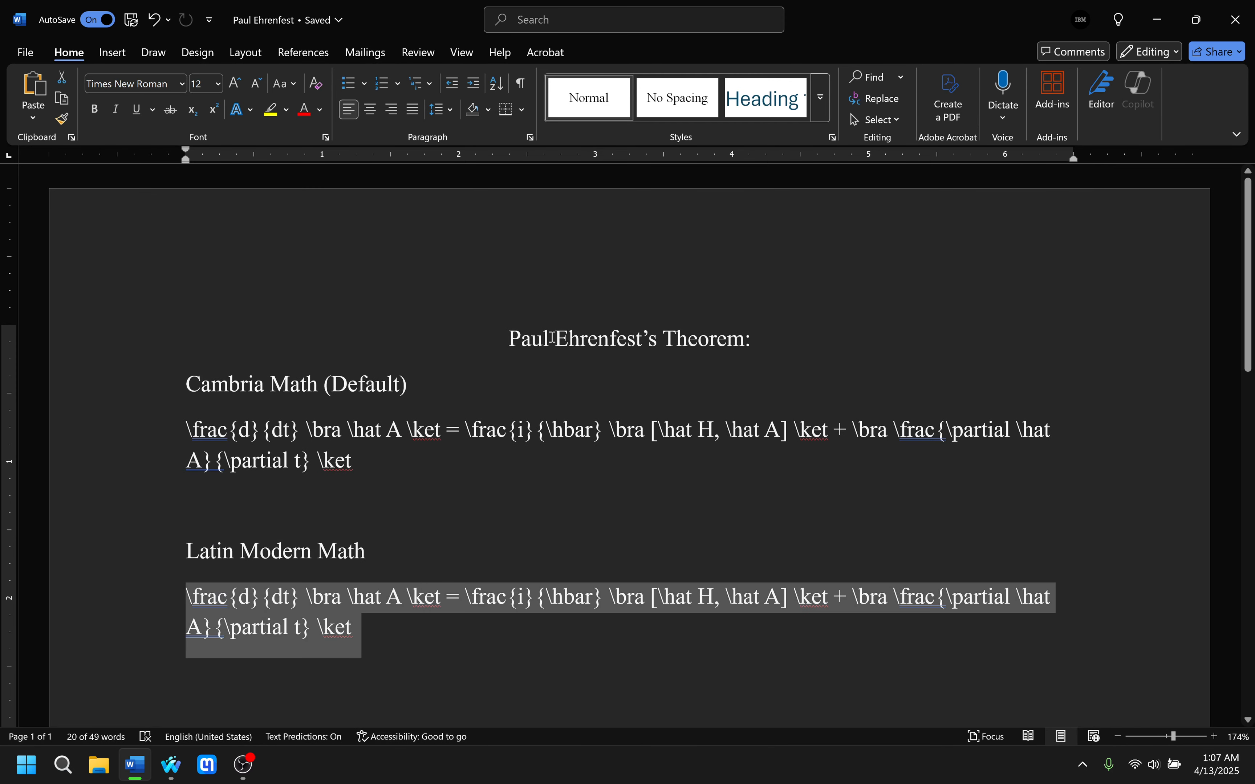
pyautogui.moveTo(559, 334); pyautogui.dragTo(745, 338)
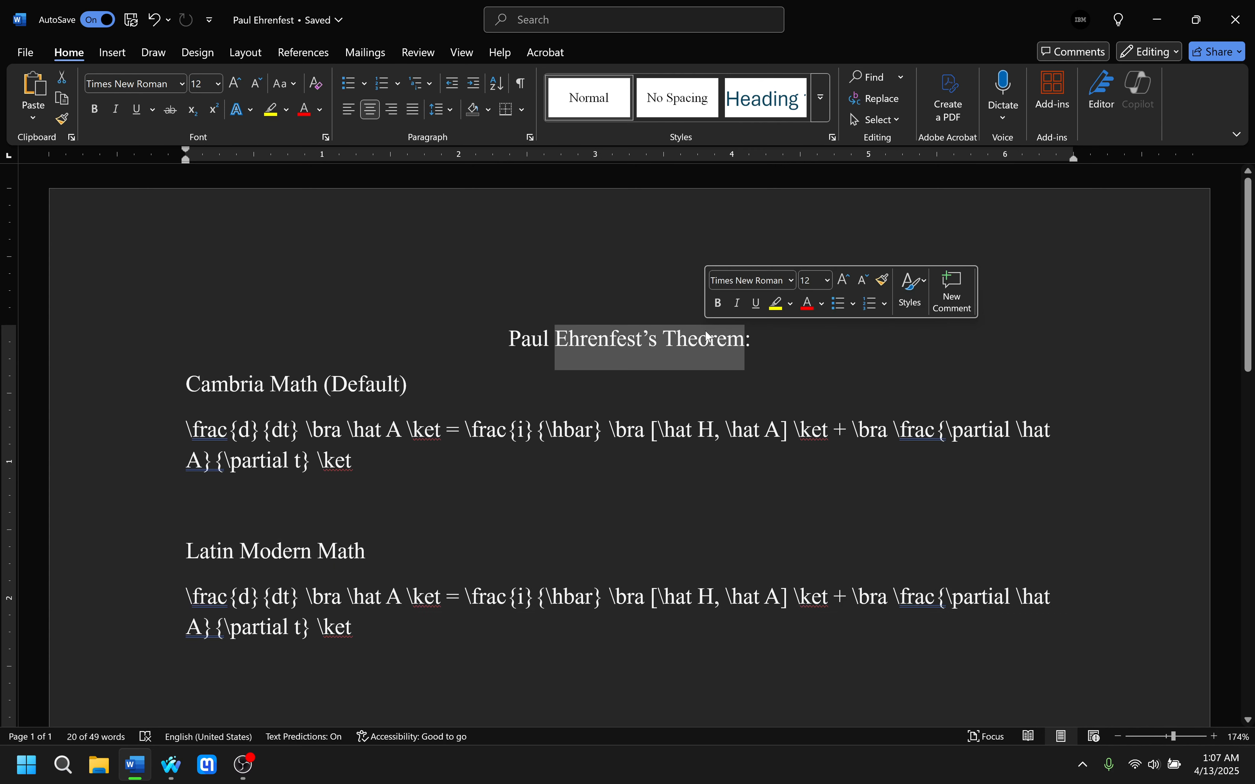
pyautogui.click(480, 467)
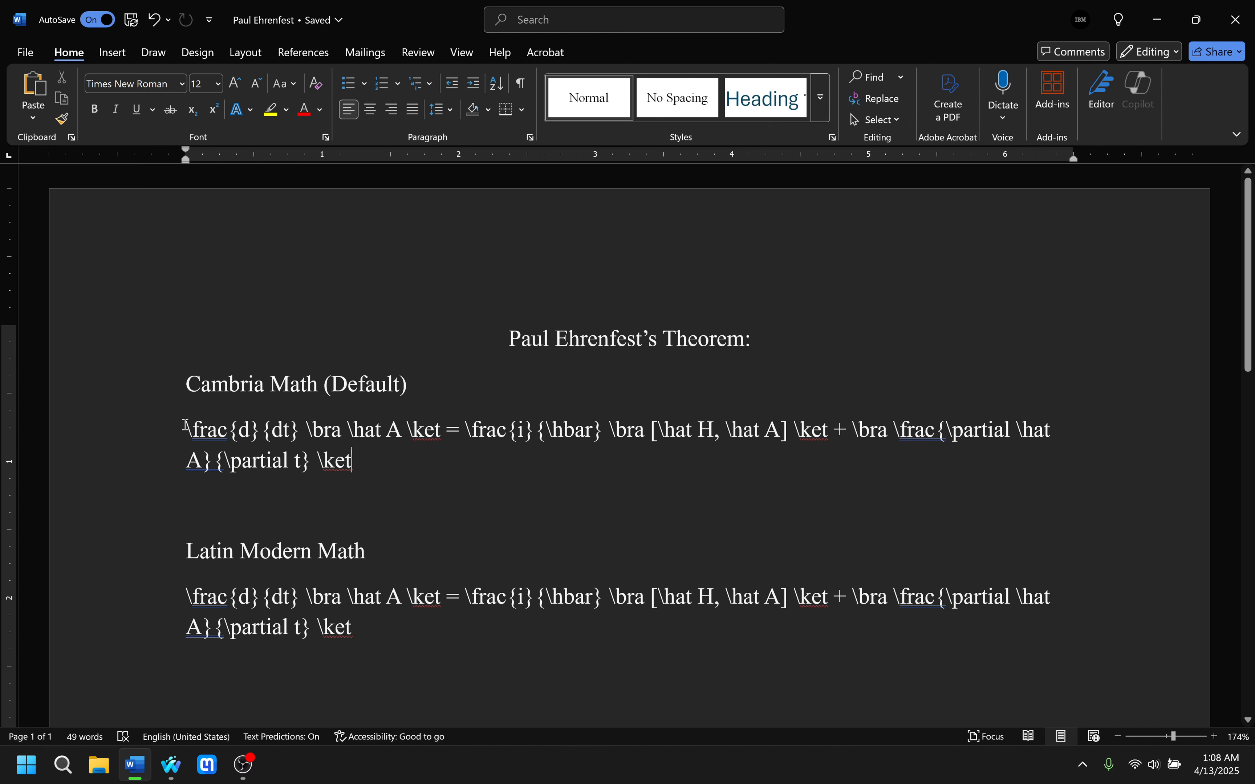
# Turn the LaTeX text under the "Cambria Math (Default)" heading into an equation.
pyautogui.moveTo(185, 427); pyautogui.dragTo(349, 464)
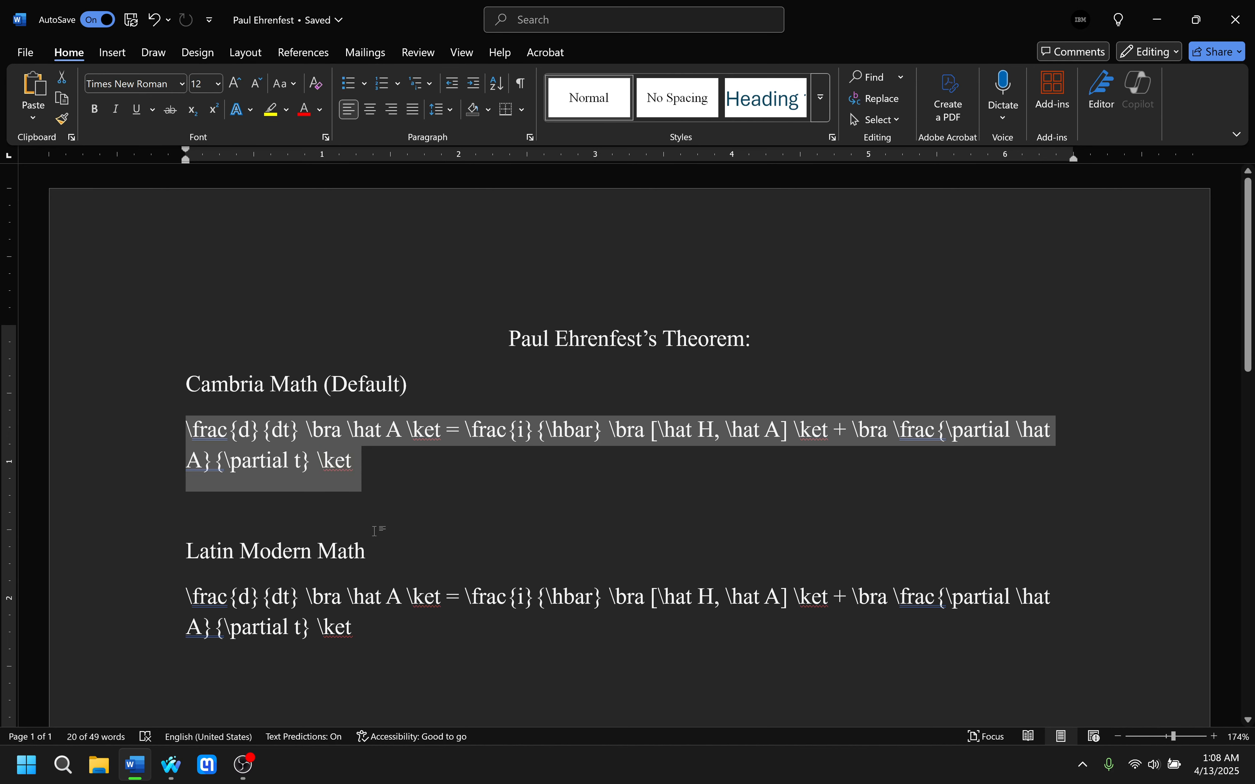
pyautogui.click(116, 54)
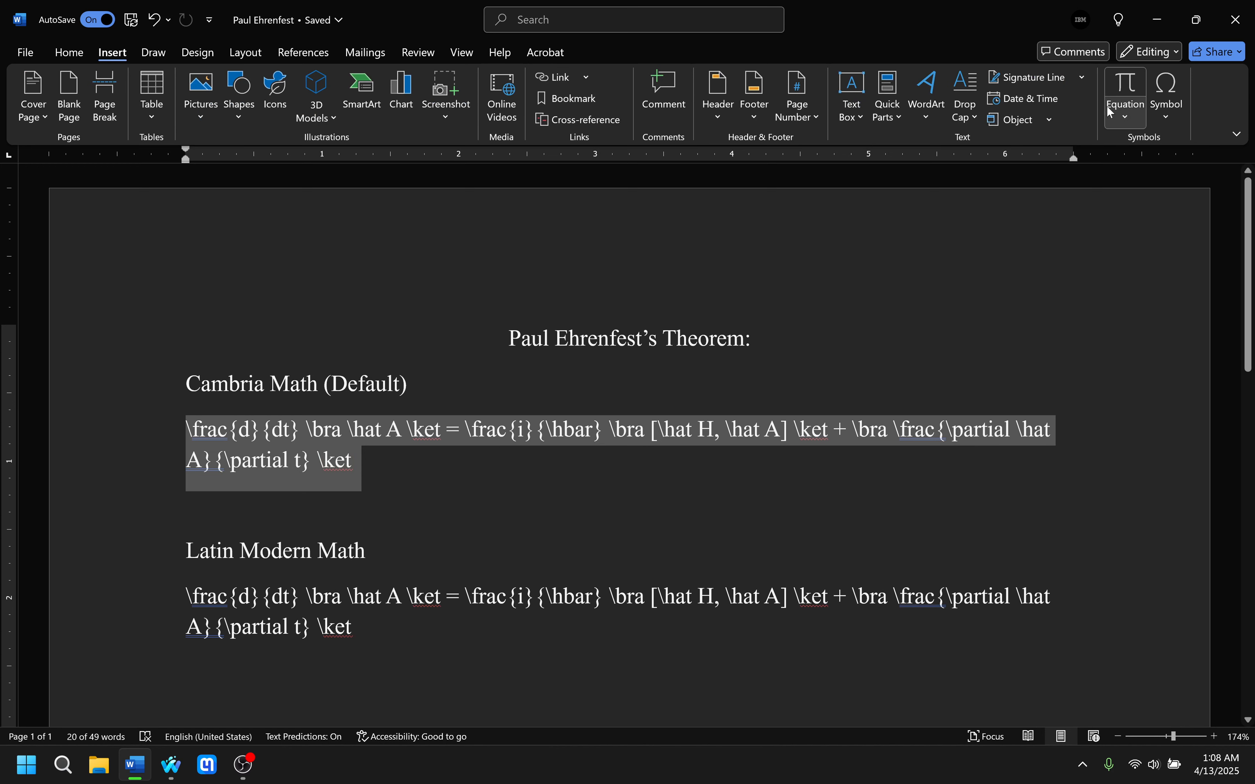
pyautogui.click(1122, 108)
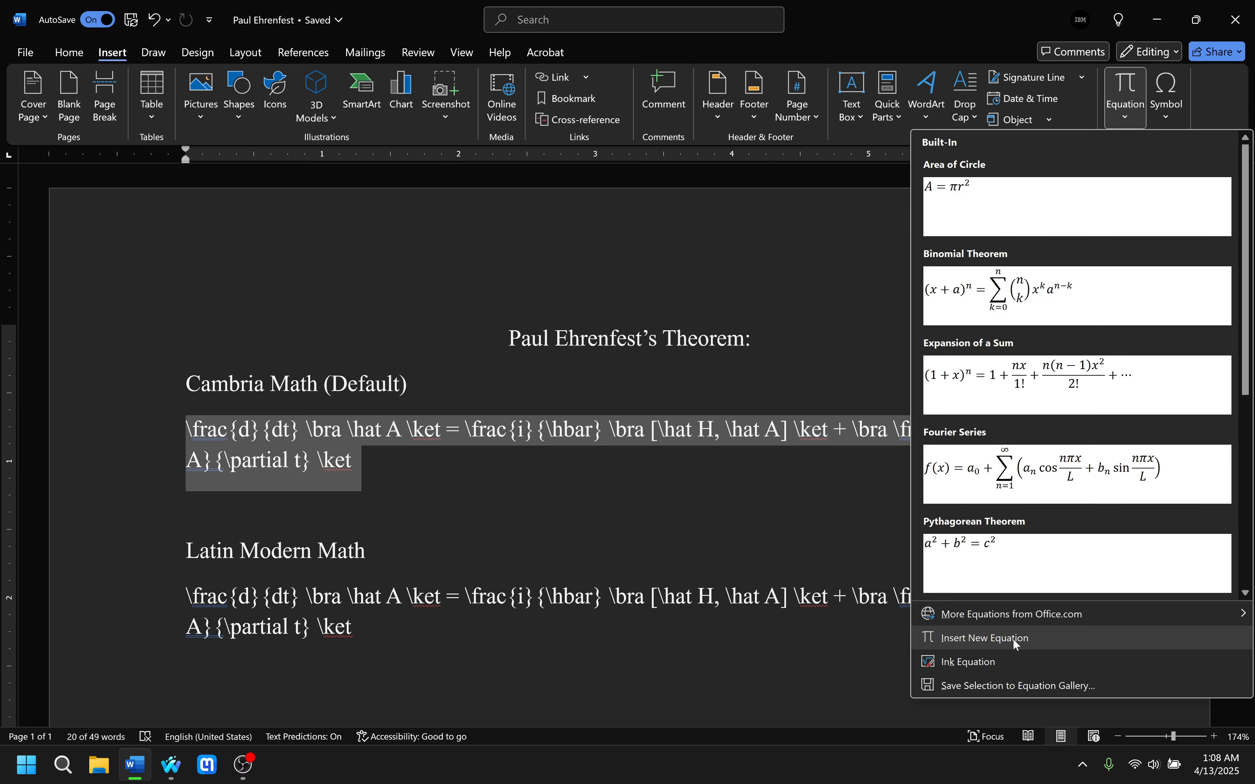
pyautogui.click(1141, 79)
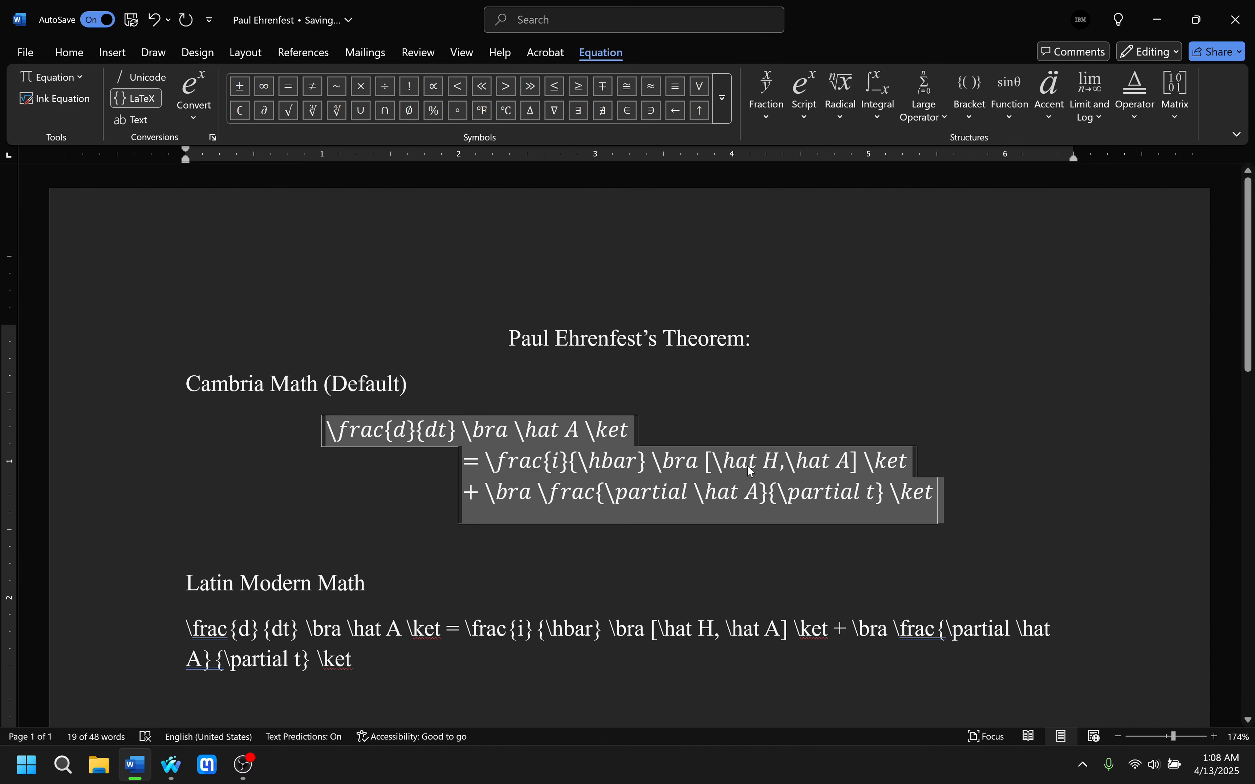
# Convert the equation under "Cambria Math (Default)" to Professional format, applying the conversion a second time to render the fractions and hats.
pyautogui.rightClick(682, 467)
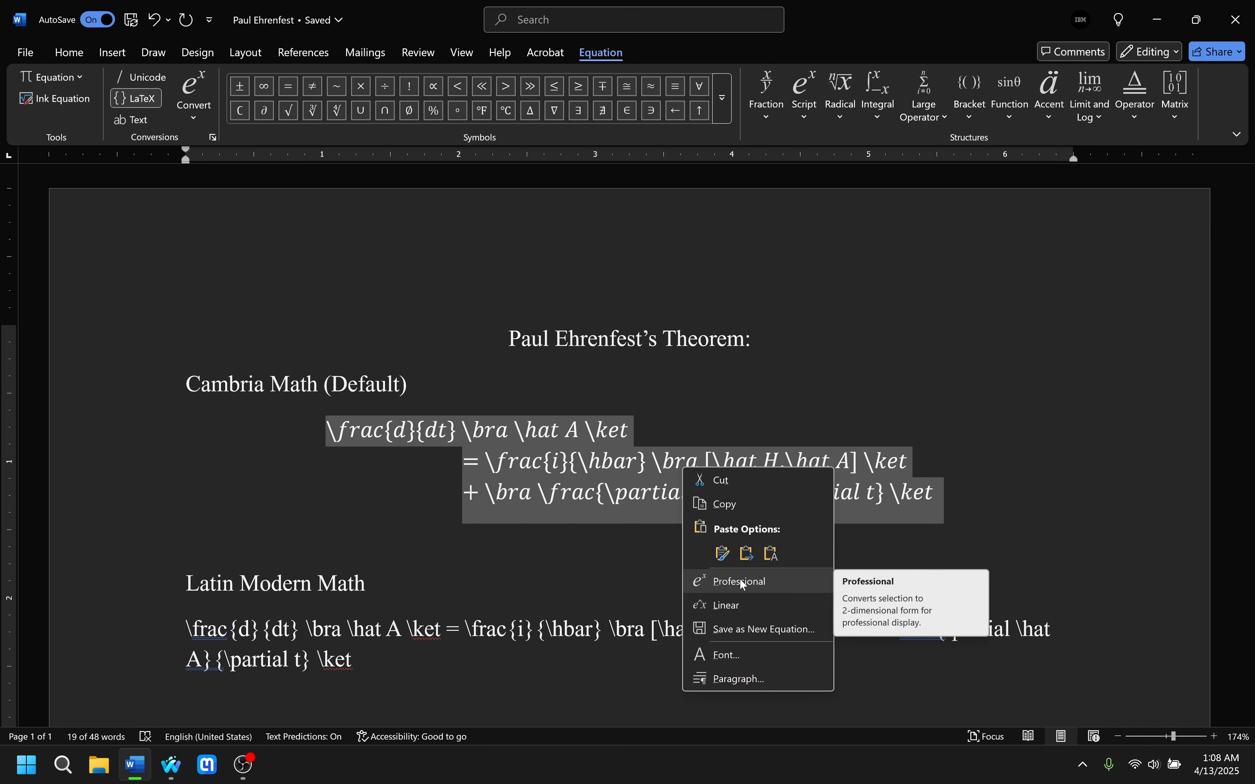
pyautogui.click(779, 584)
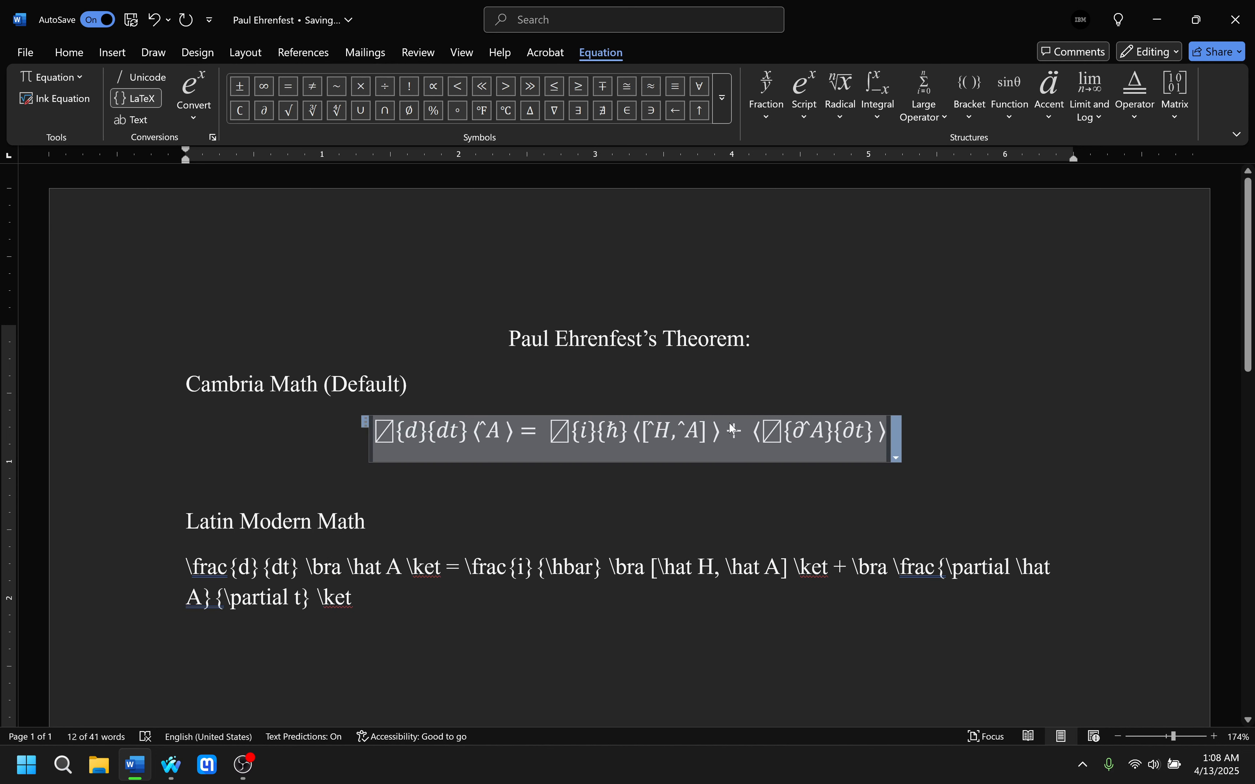
pyautogui.rightClick(596, 438)
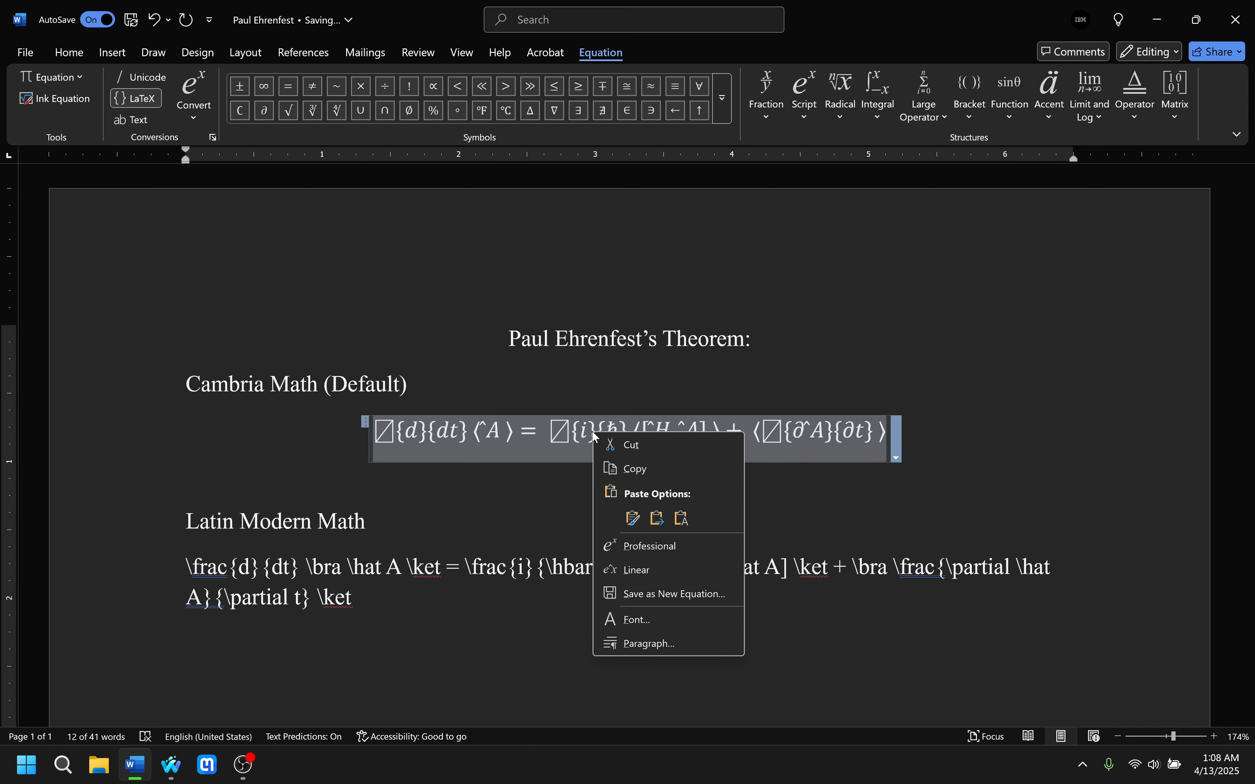
pyautogui.click(672, 547)
pyautogui.click(678, 471)
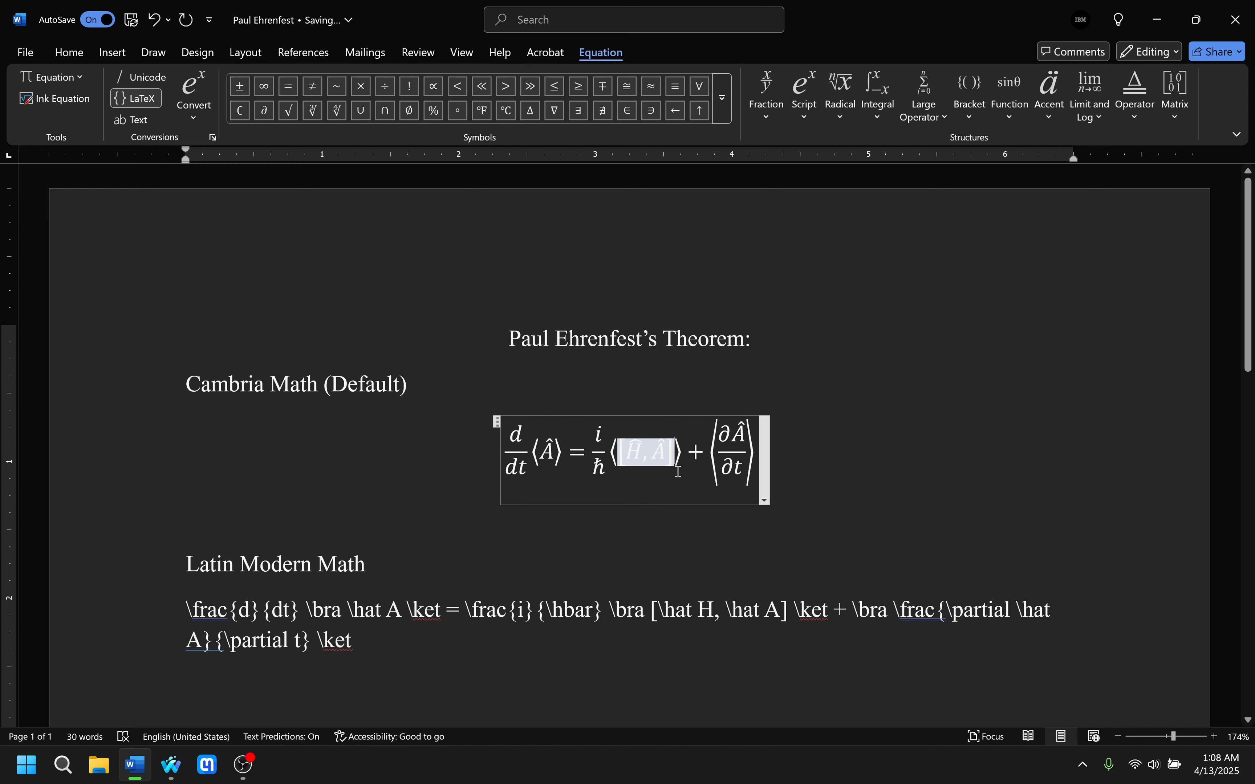
pyautogui.click(821, 436)
# Check the font of the rendered equation under "Cambria Math (Default)" in its font settings.
pyautogui.click(224, 388)
pyautogui.moveTo(190, 384); pyautogui.dragTo(322, 386)
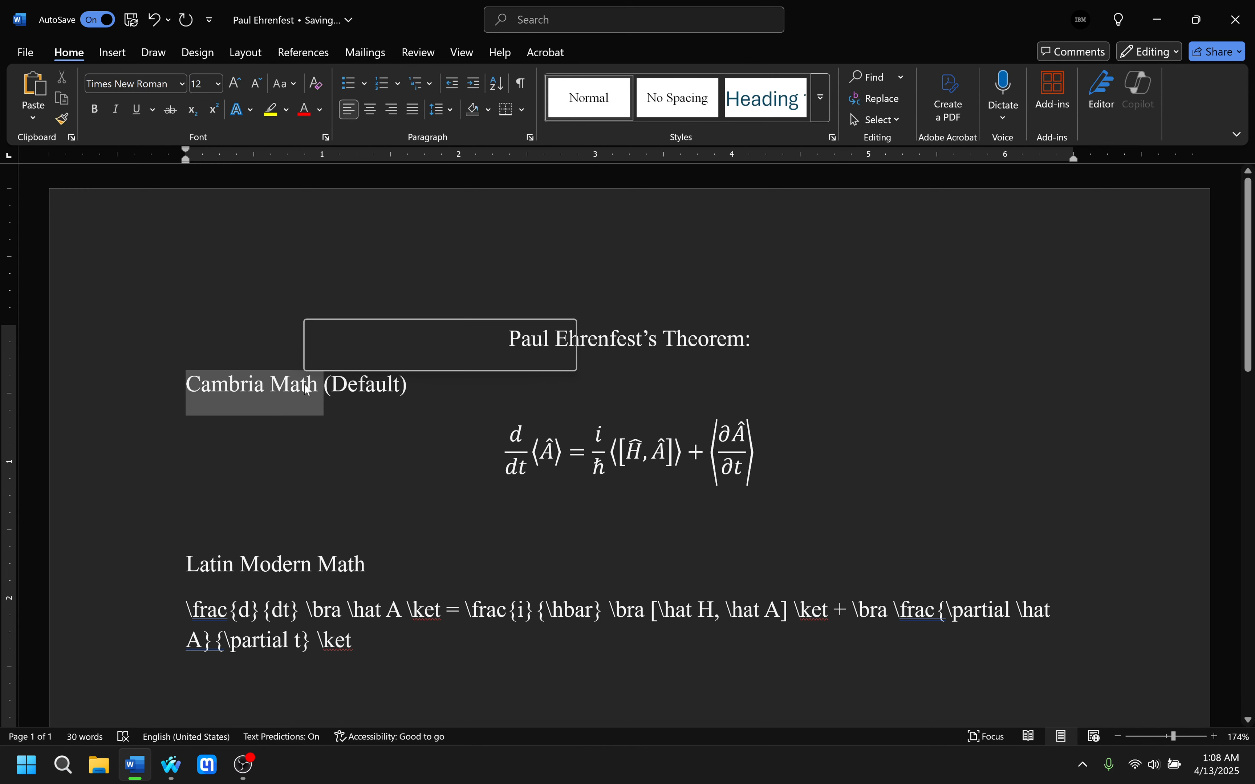
pyautogui.click(498, 449)
pyautogui.moveTo(498, 450); pyautogui.dragTo(730, 454)
pyautogui.rightClick(730, 454)
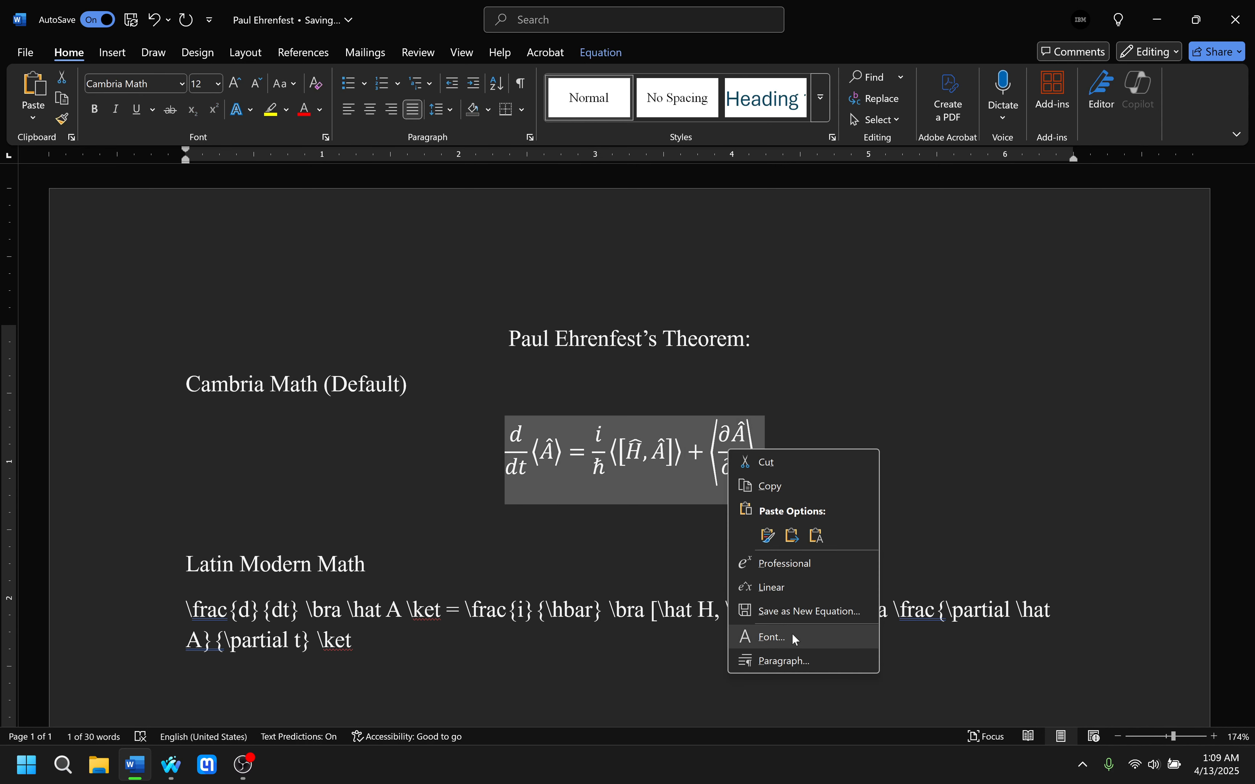
pyautogui.click(767, 637)
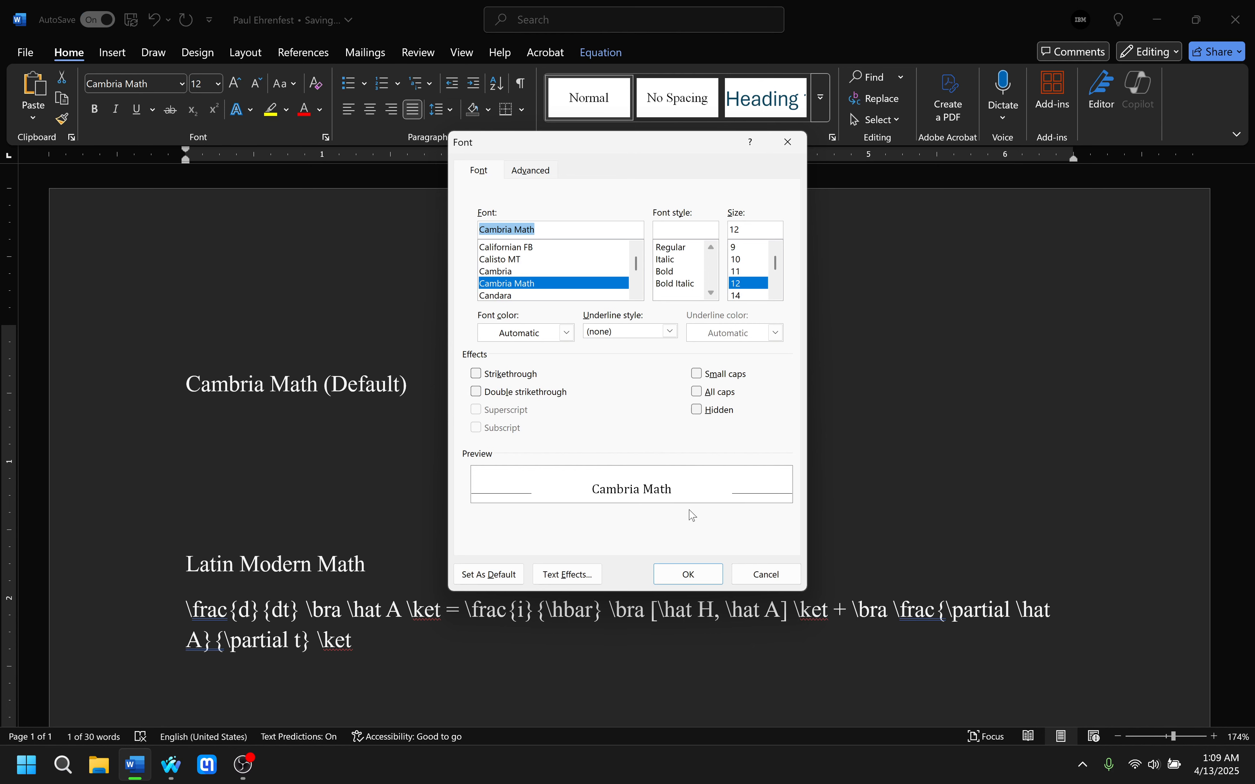
pyautogui.click(719, 580)
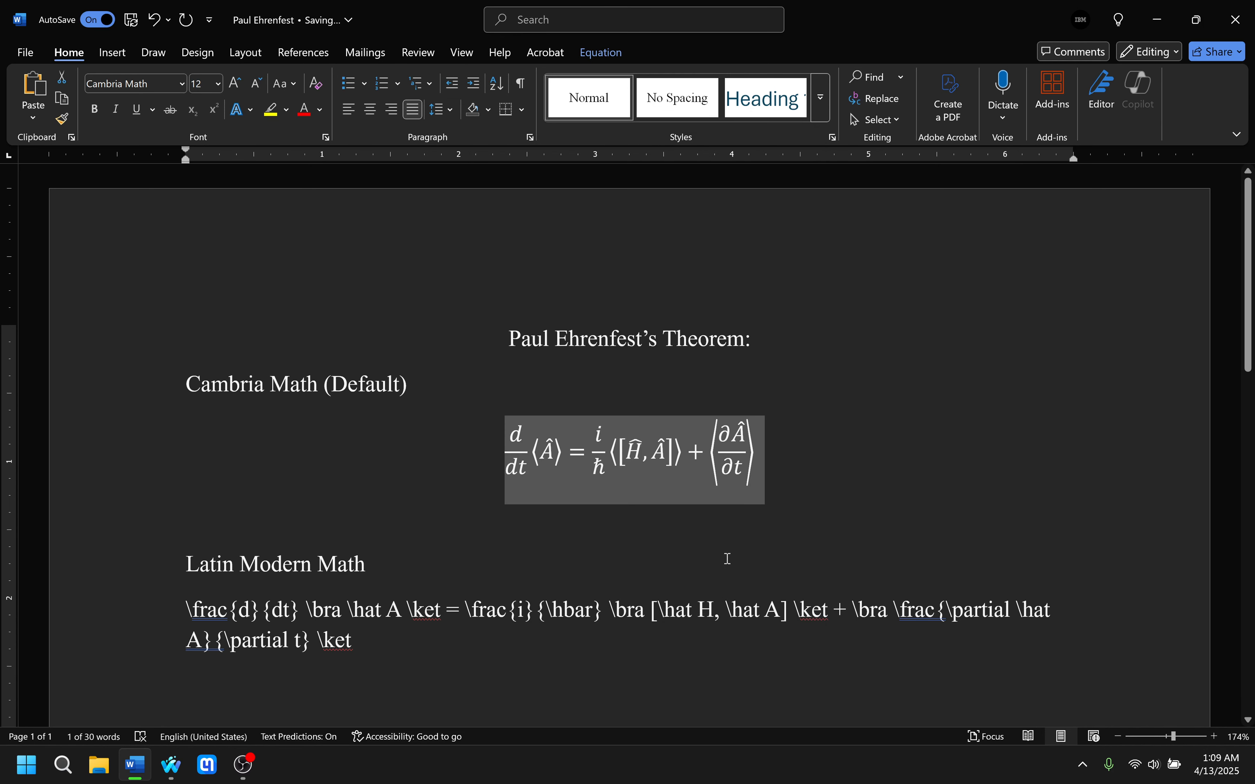
pyautogui.click(781, 464)
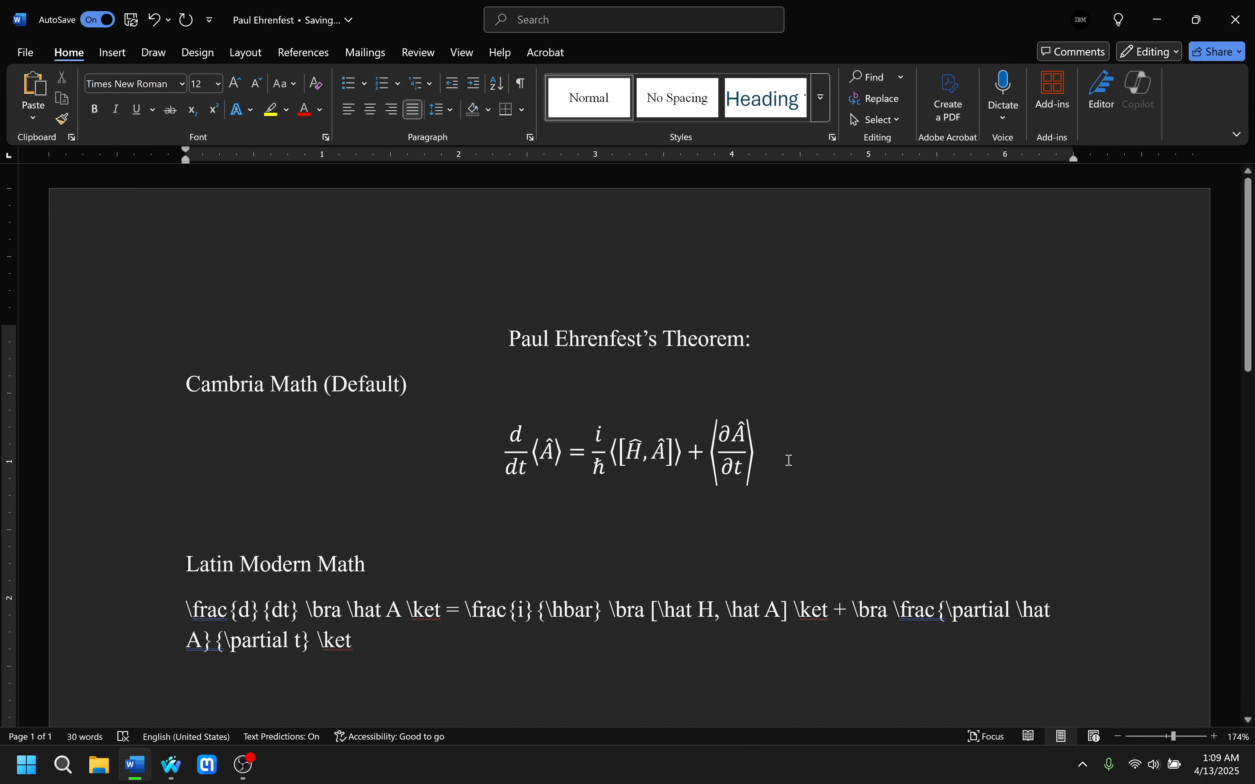
# Switch from the "Latin Modern Math" section to Waterfox and view the GUST page about the LM Math font and its address.
pyautogui.scroll(-1, 860, 451)
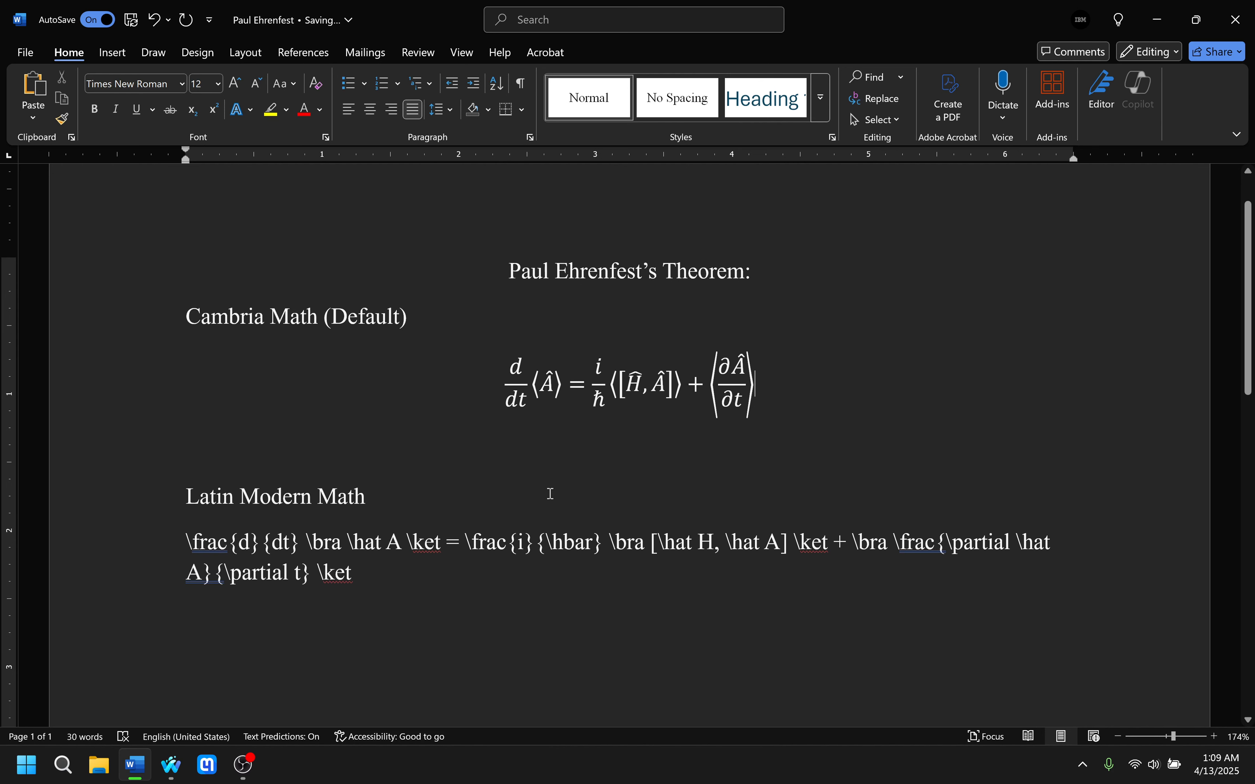
pyautogui.click(402, 602)
pyautogui.scroll(-1, 397, 558)
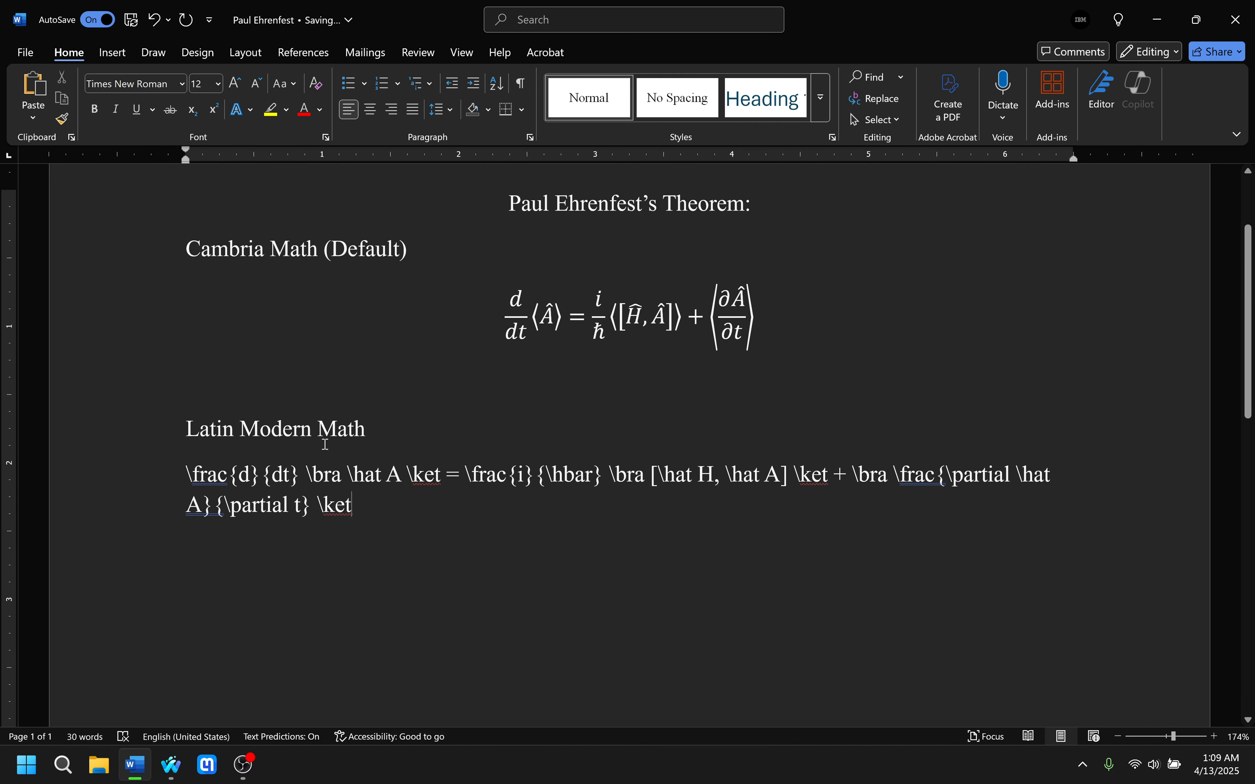
pyautogui.moveTo(188, 429); pyautogui.dragTo(365, 430)
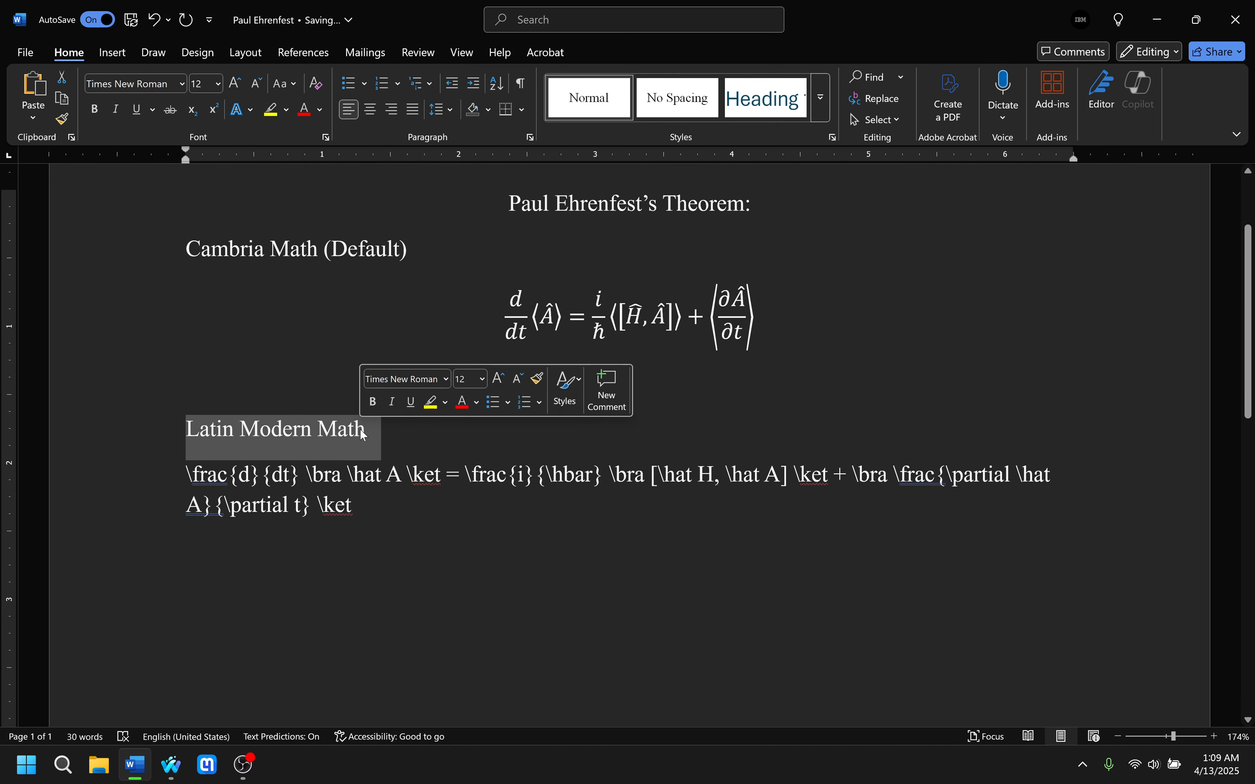
pyautogui.moveTo(165, 774)
pyautogui.click(226, 674)
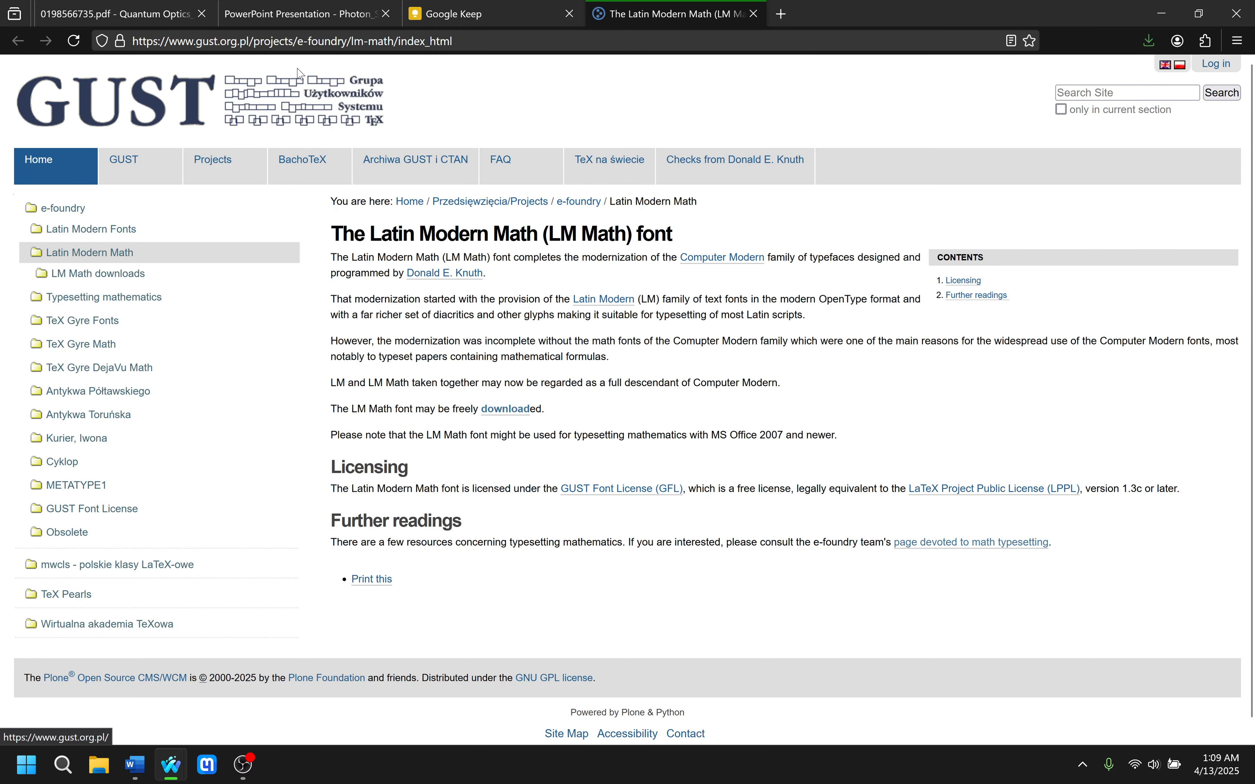
pyautogui.click(452, 46)
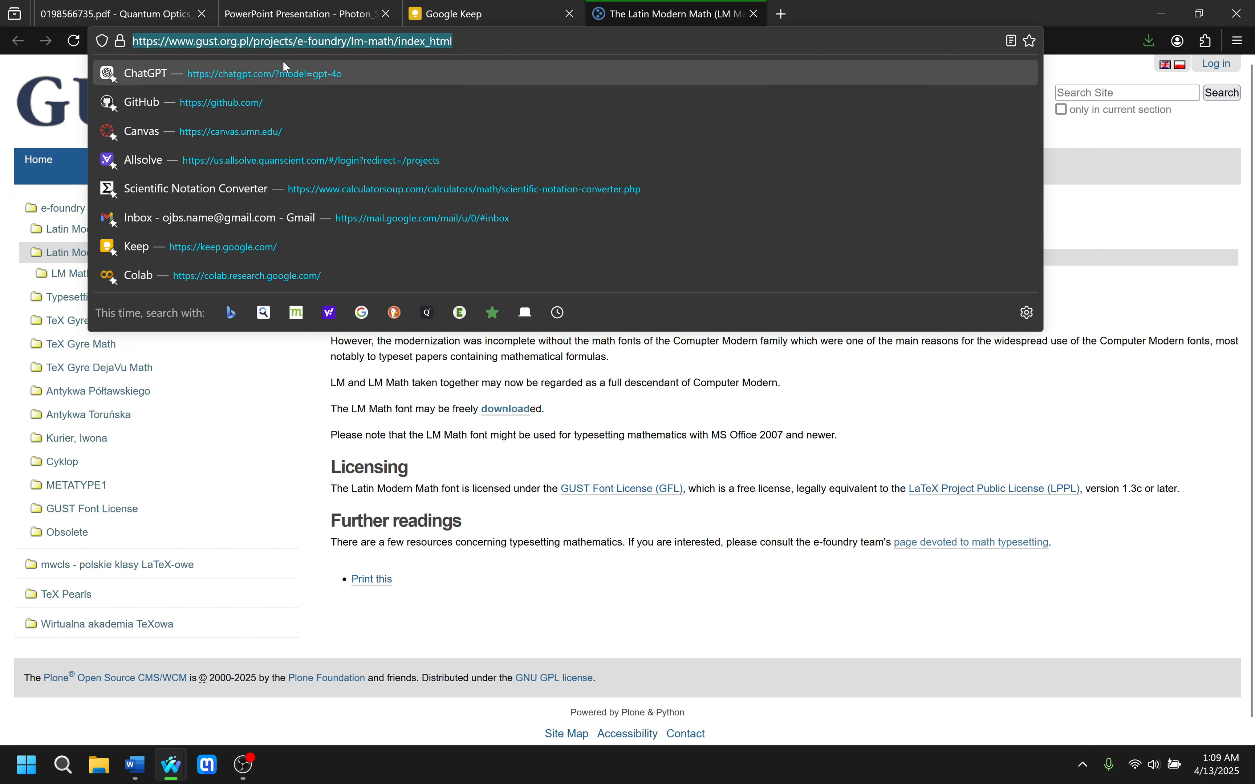
pyautogui.click(771, 417)
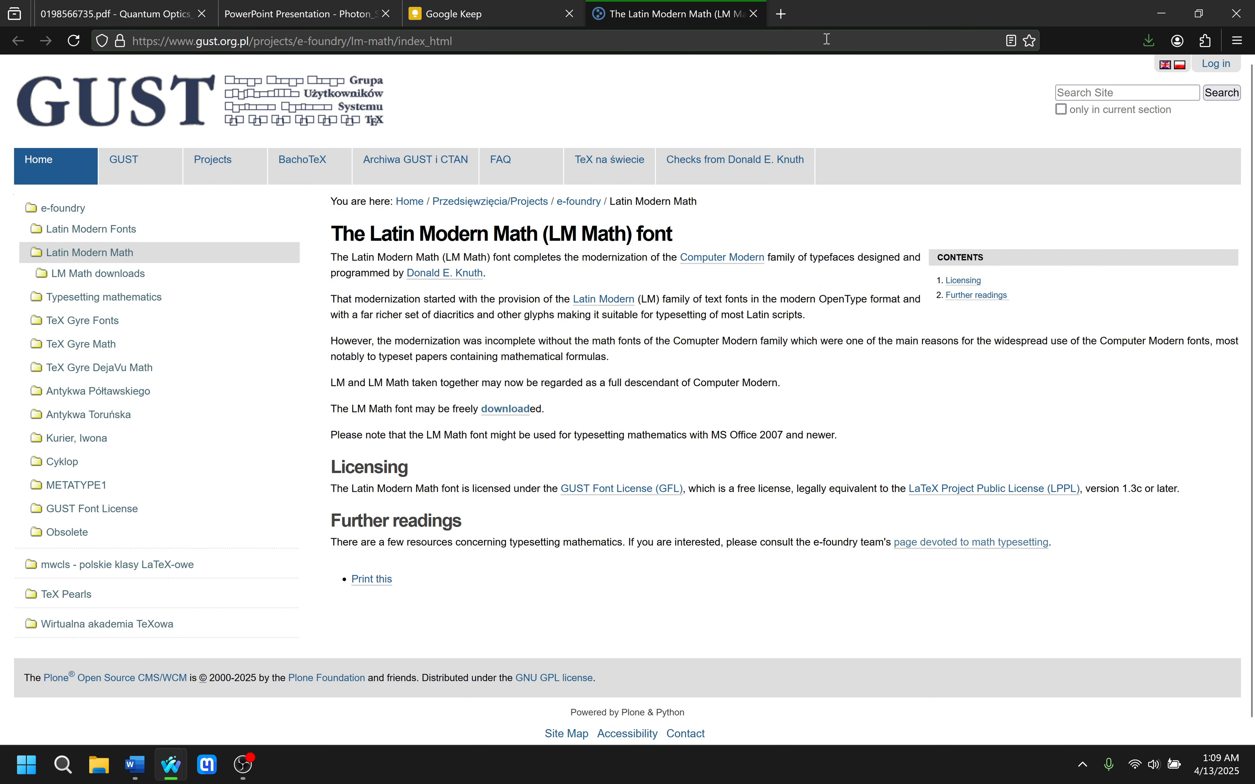
# Search the web for "latin modern math" in a new tab.
pyautogui.click(782, 14)
pyautogui.click(647, 366)
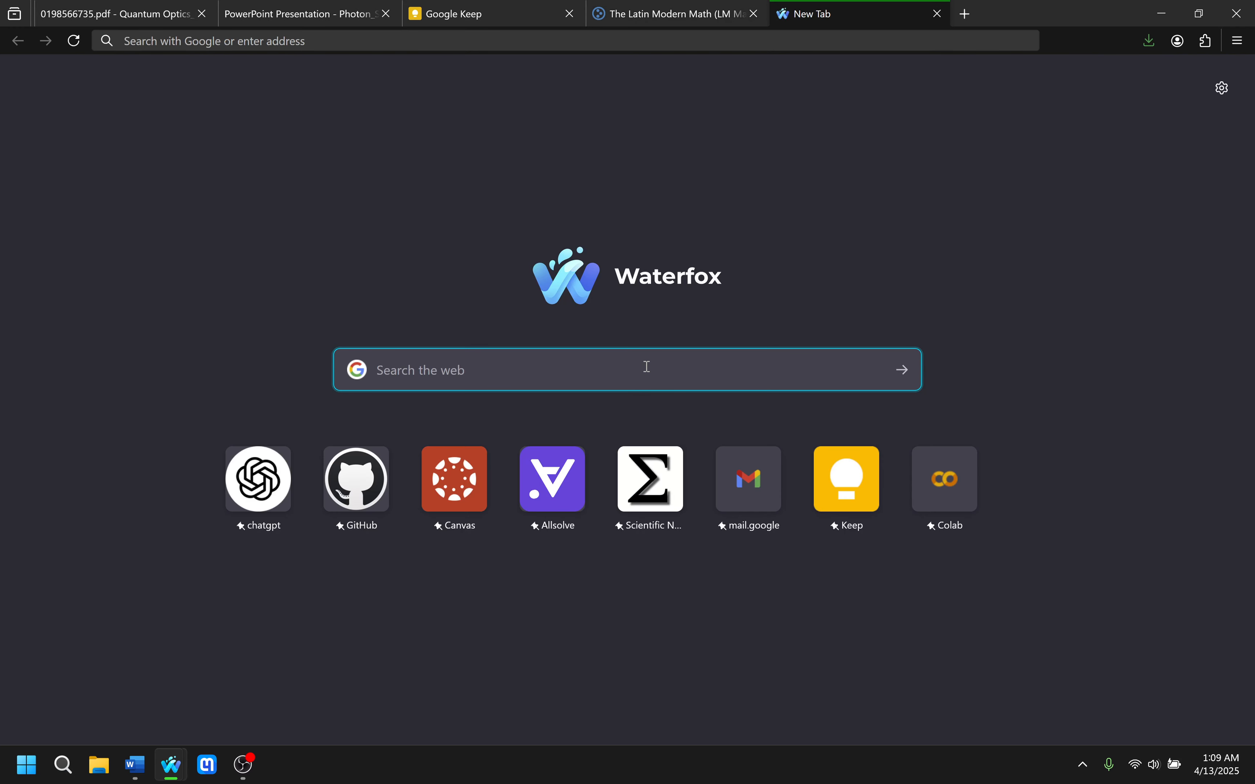
pyautogui.write('latin modern math')
pyautogui.press('Return')
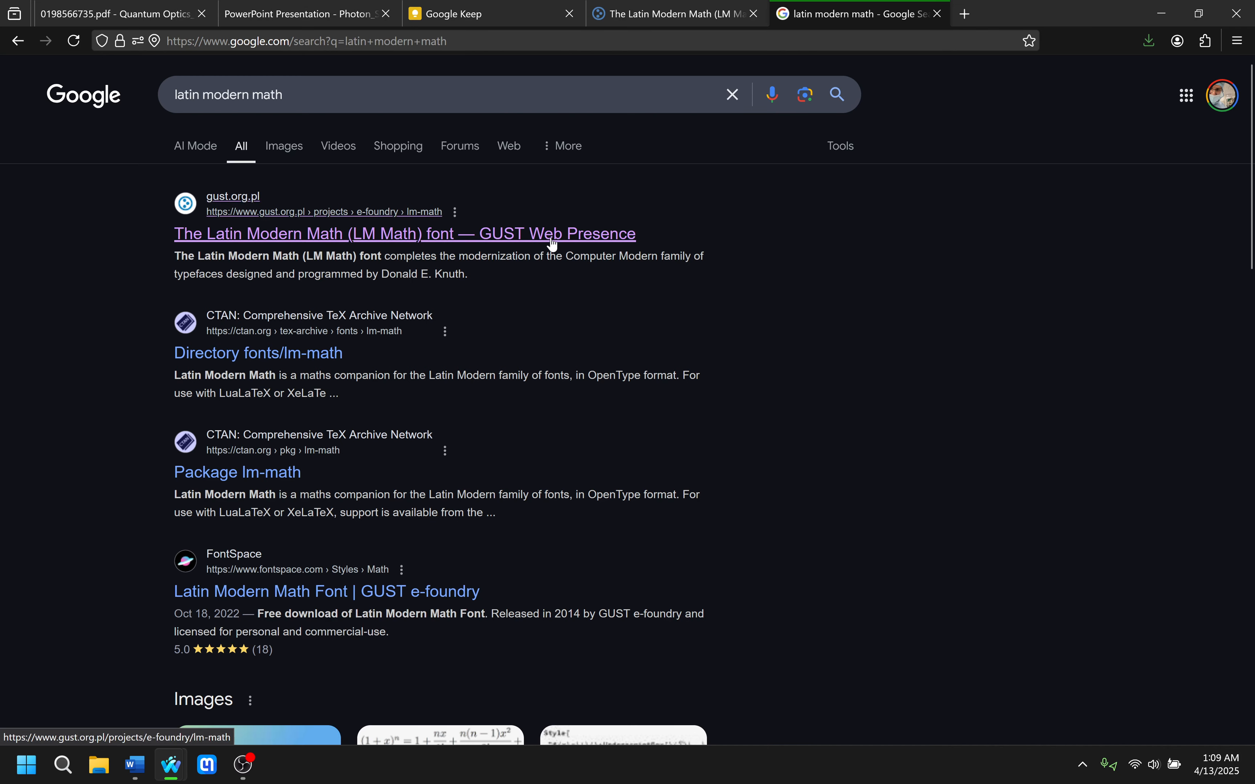
# View the gust.org.pl search result for the Latin Modern Math font and close its duplicate tab.
pyautogui.click(629, 238)
pyautogui.click(901, 14)
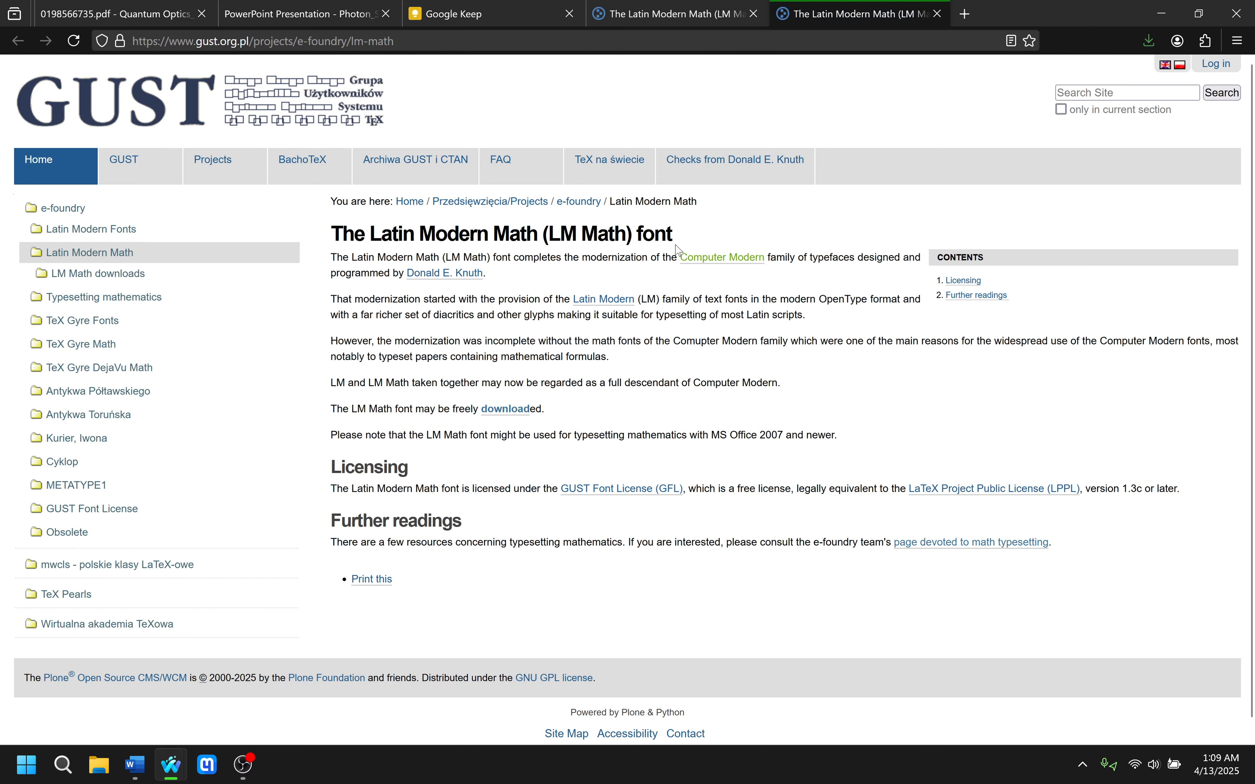
pyautogui.click(939, 14)
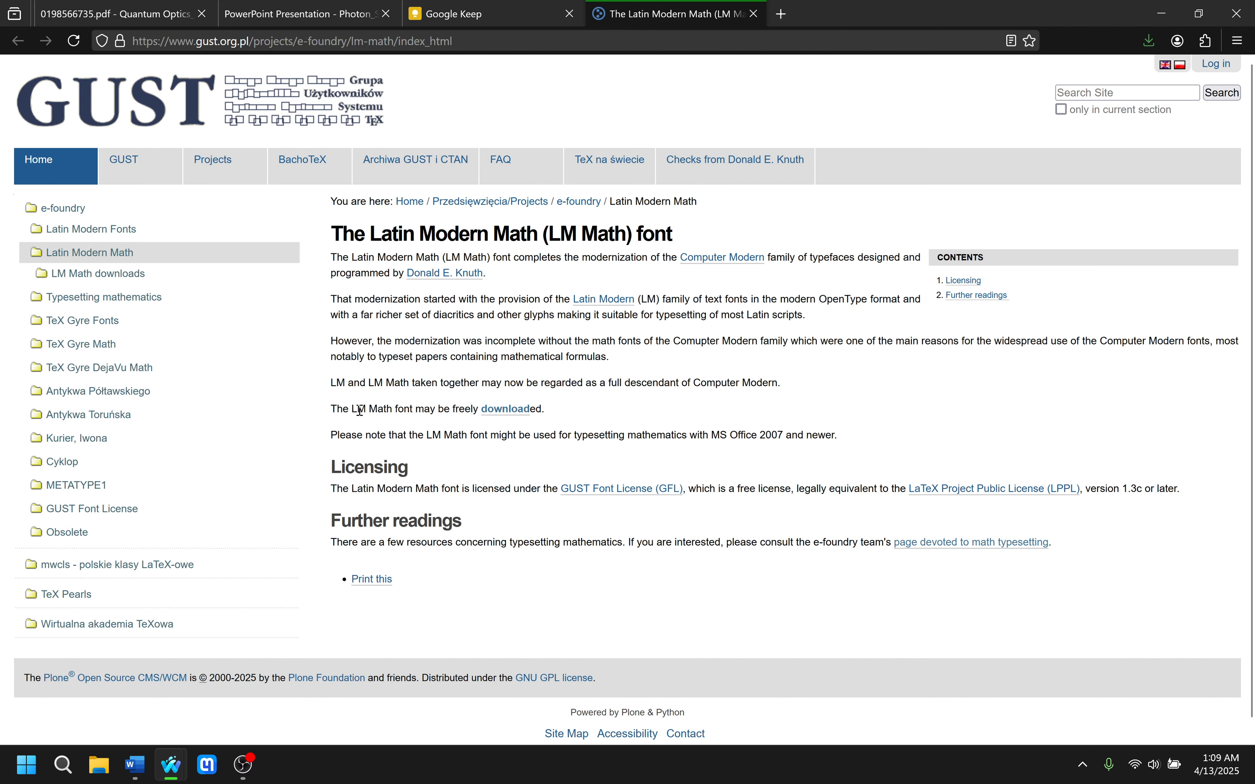
# Open the downloads page of the LM Math font from its description page.
pyautogui.moveTo(333, 409); pyautogui.dragTo(474, 410)
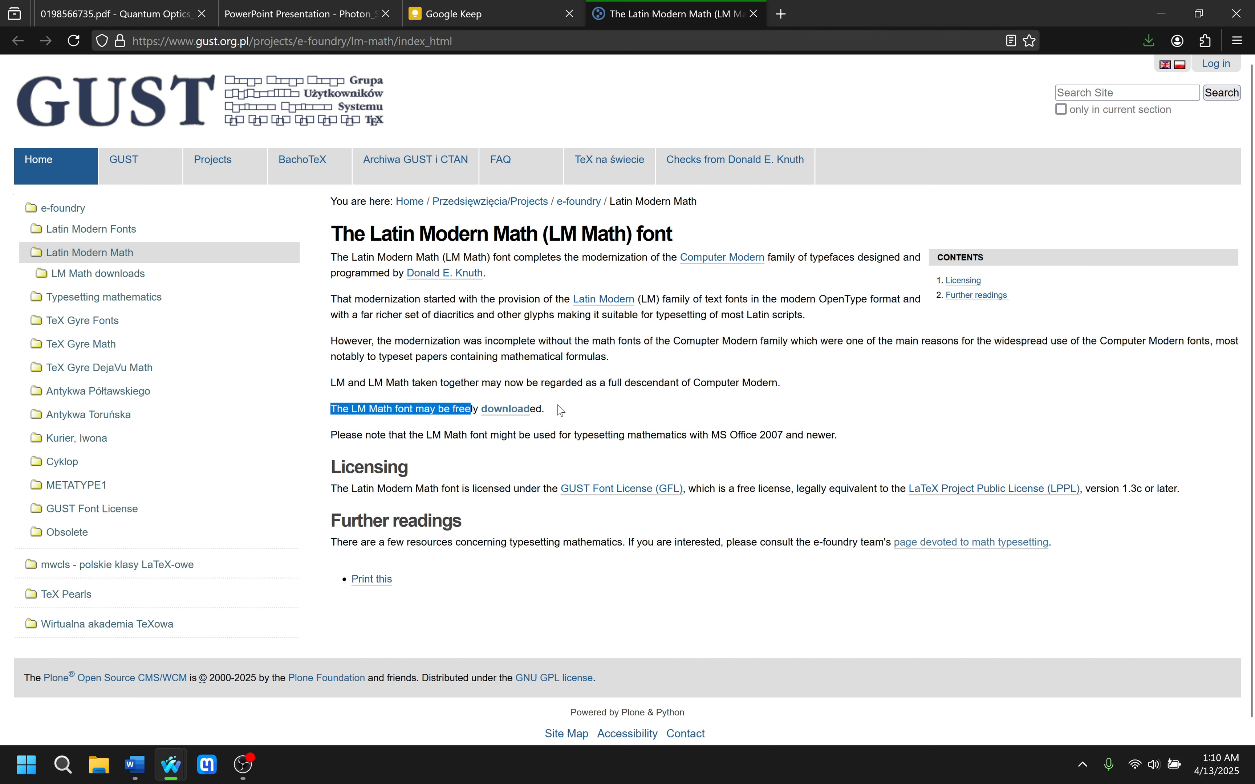
pyautogui.click(620, 401)
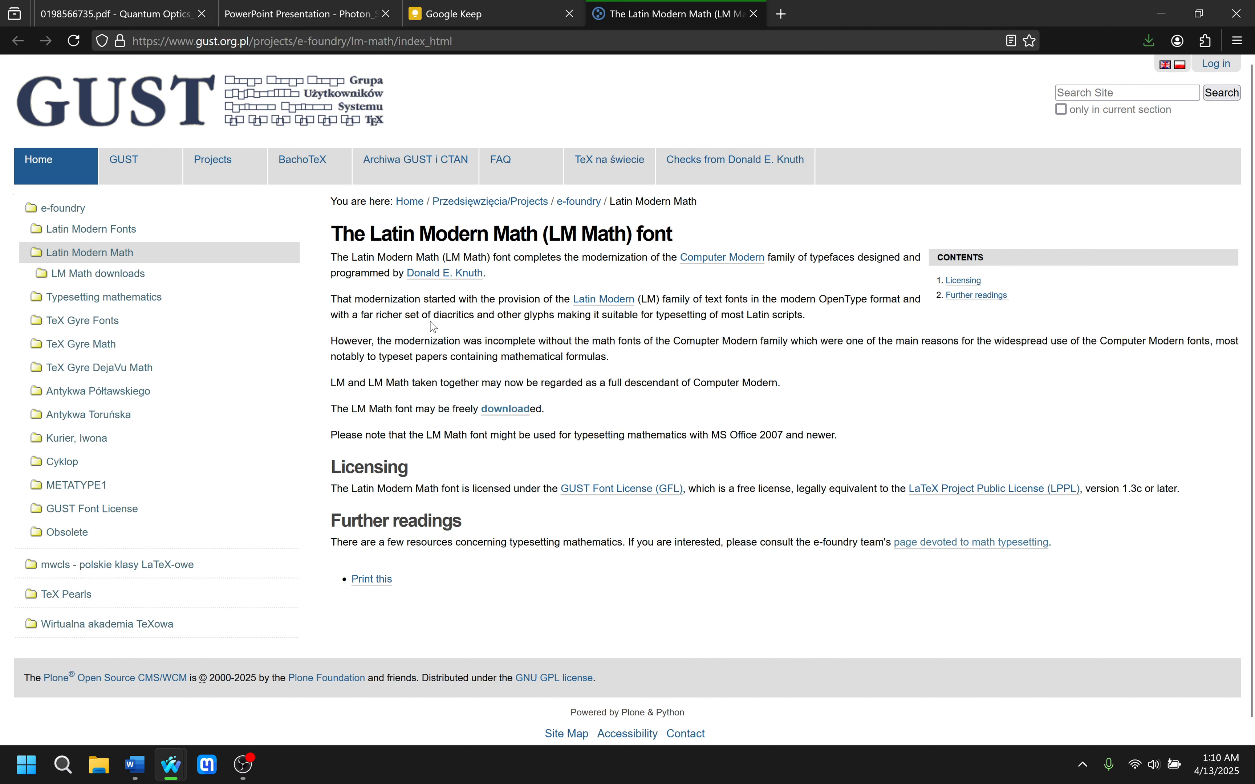
pyautogui.click(498, 415)
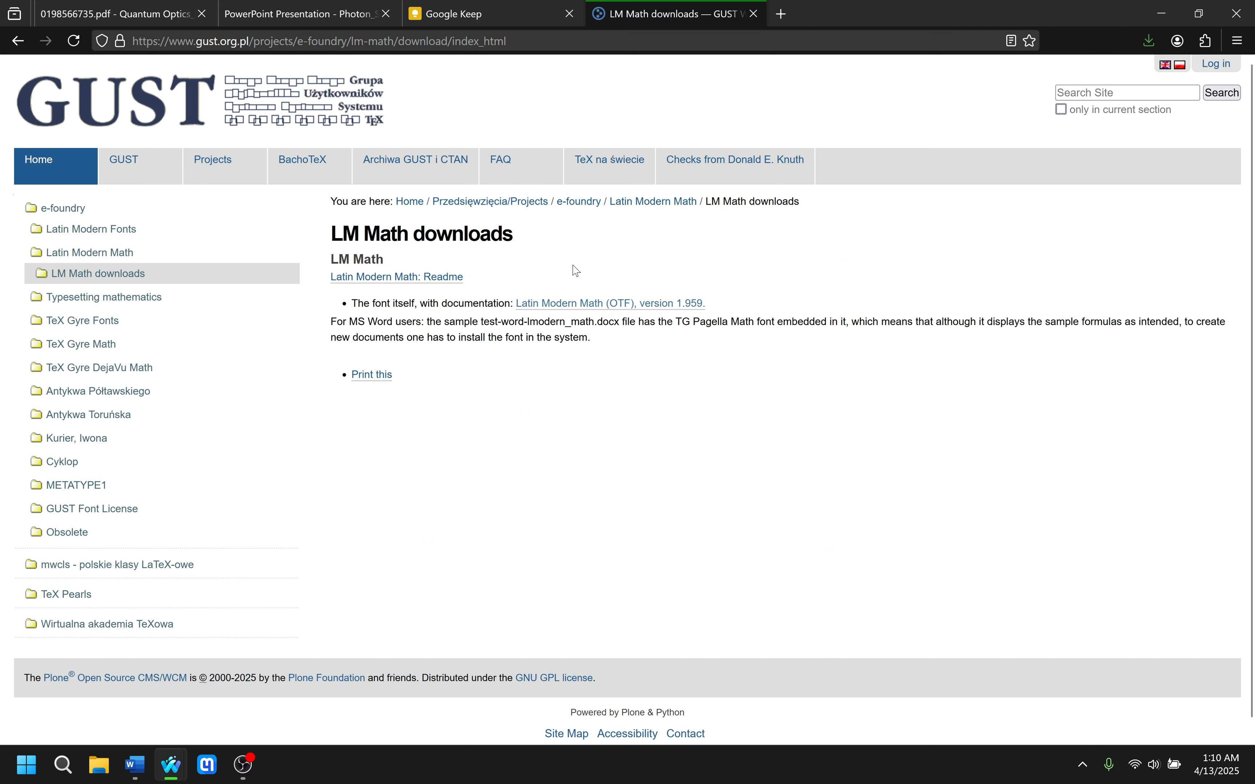
# View the Latin Modern Math readme and save the latinmodern-math-1959 zip archive to the Downloads folder.
pyautogui.click(424, 278)
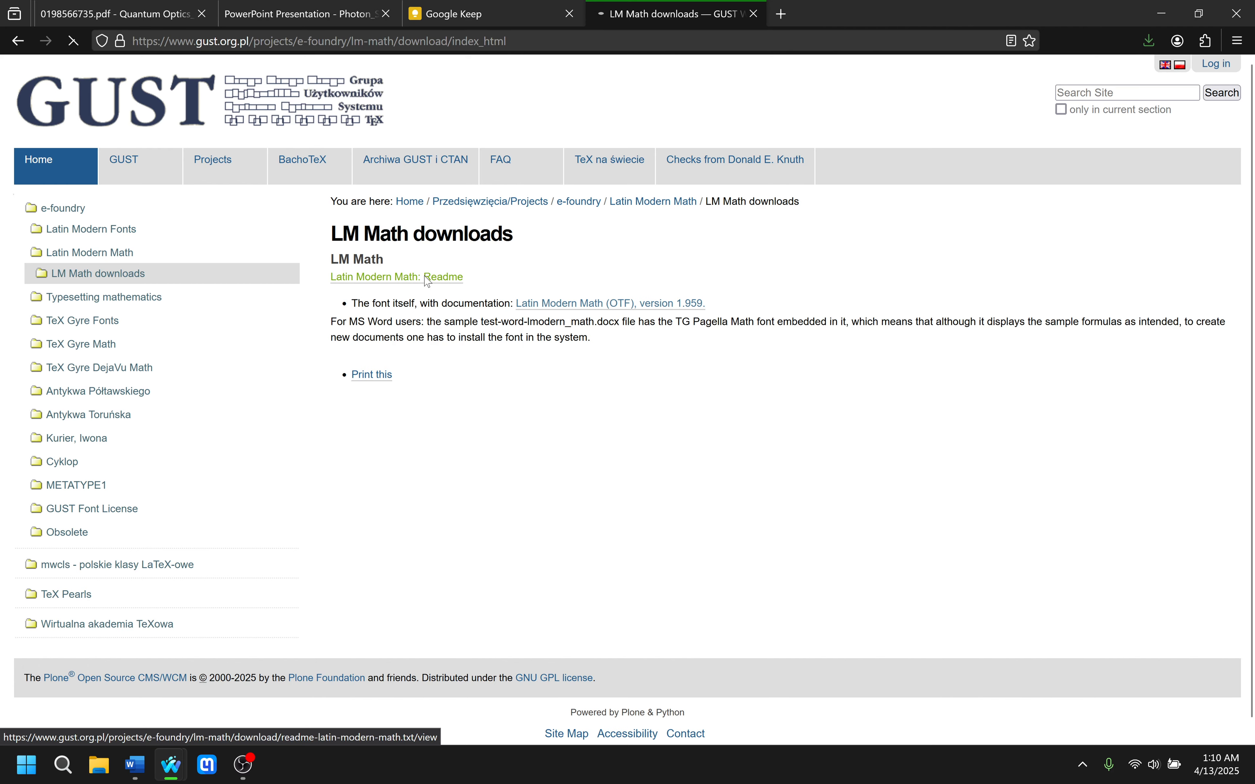
pyautogui.click(18, 41)
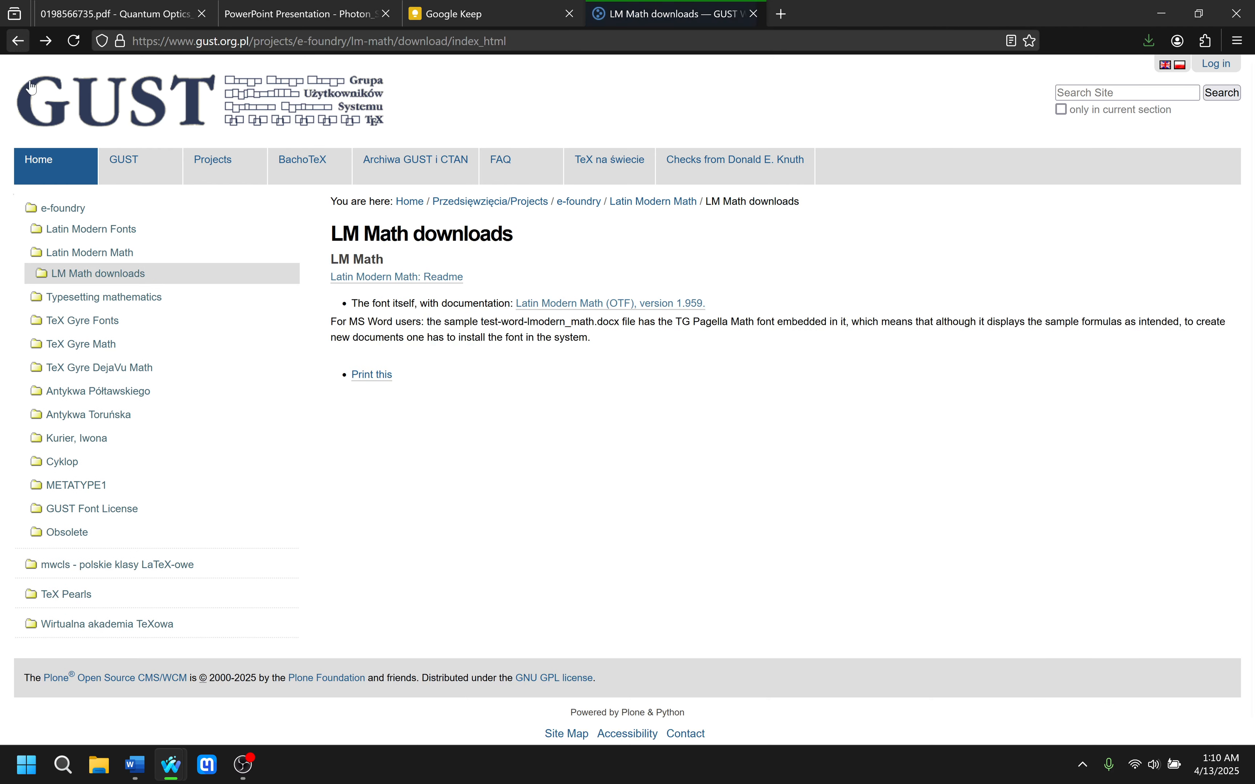
pyautogui.click(609, 309)
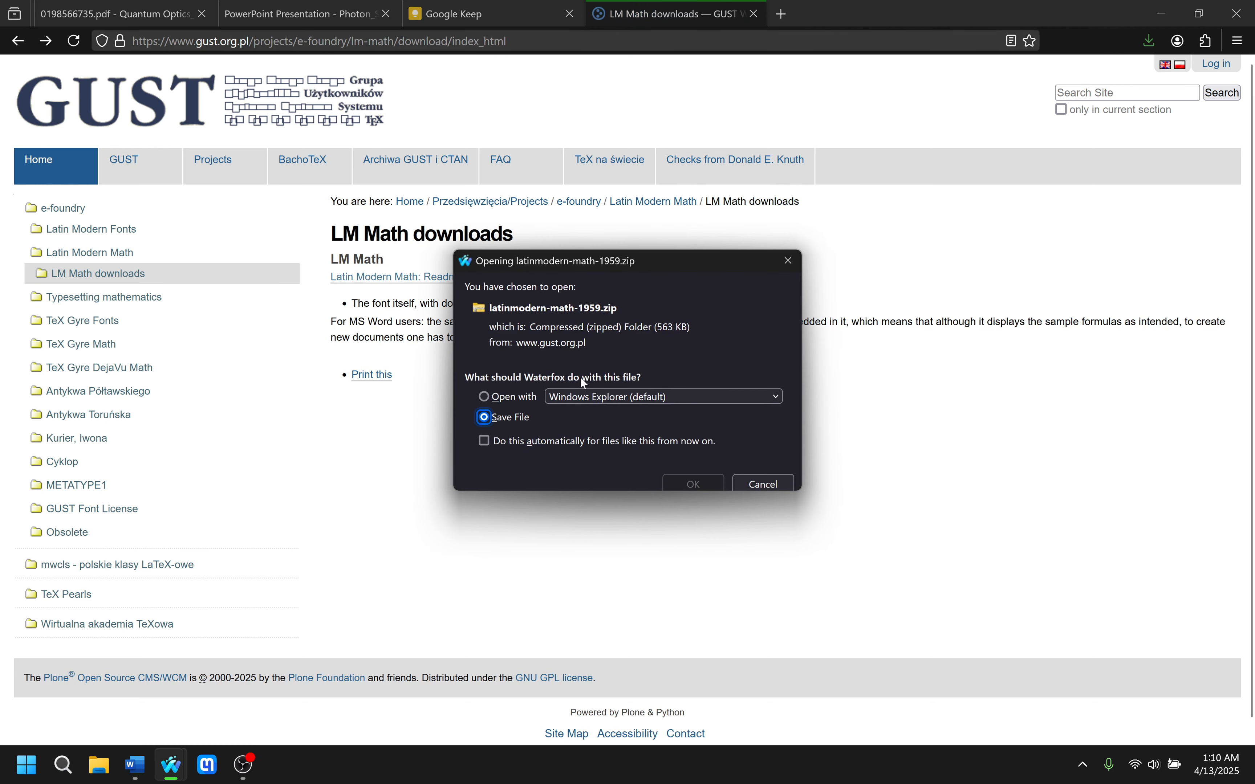
pyautogui.moveTo(675, 261); pyautogui.dragTo(807, 373)
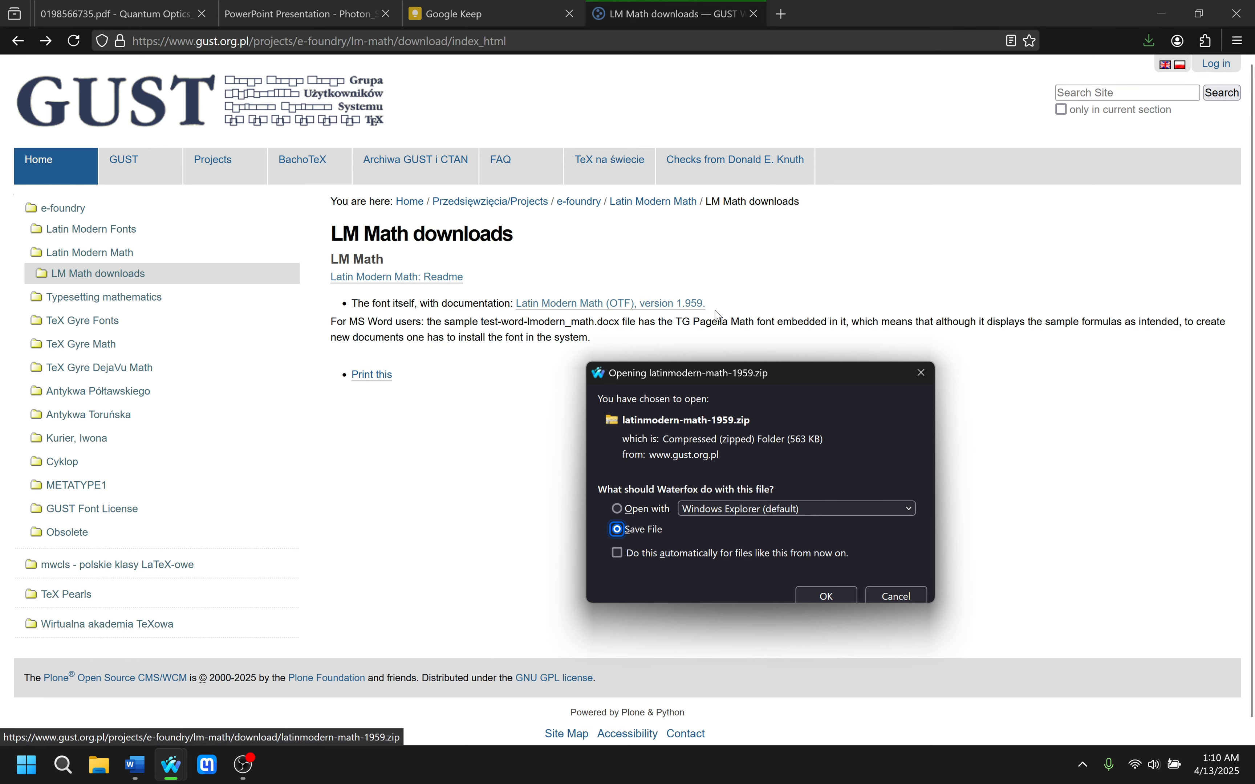
pyautogui.click(825, 592)
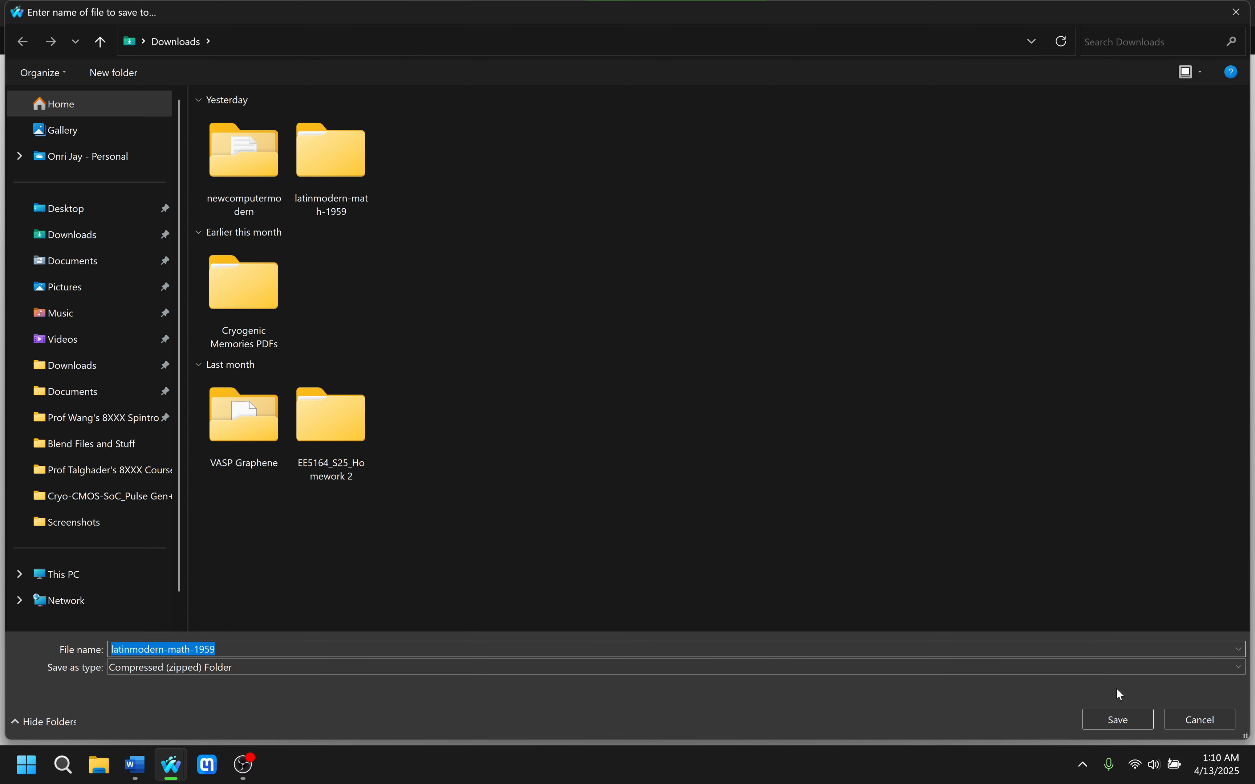
pyautogui.click(1126, 718)
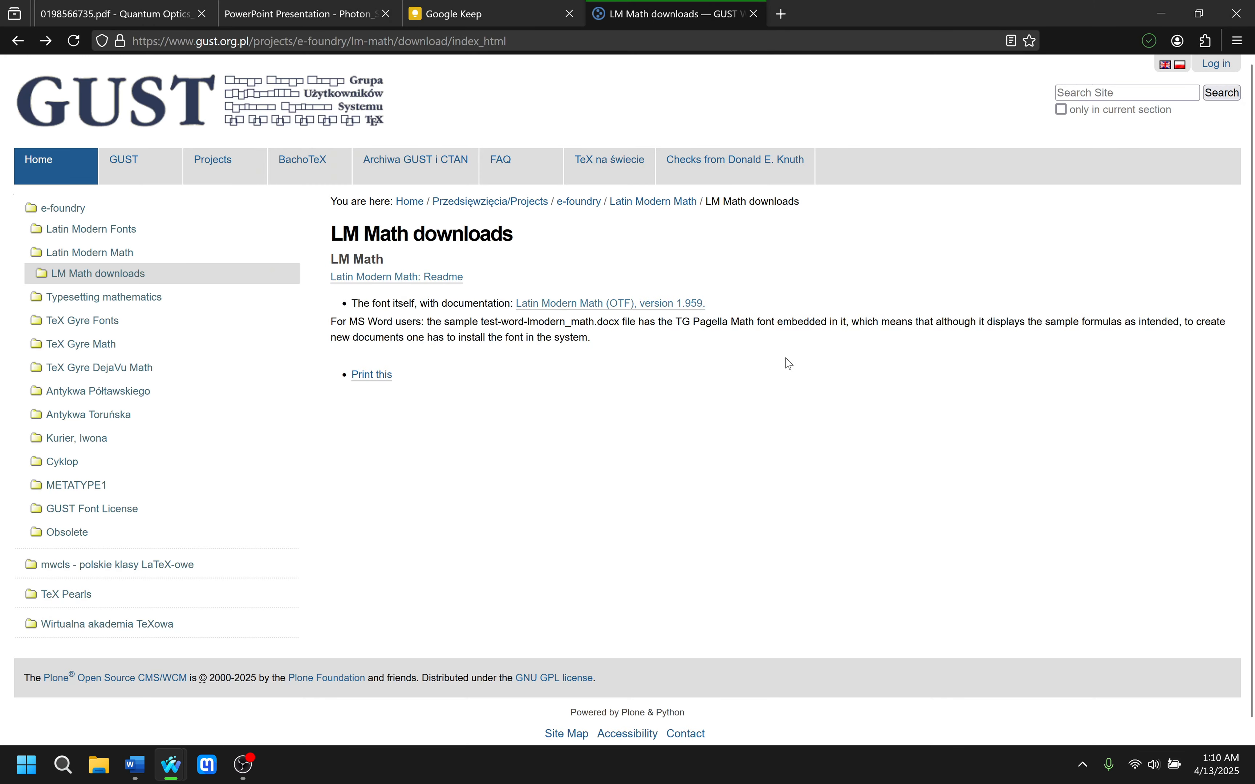
# In File Explorer, look inside the otf subfolder of the extracted latinmodern-math-1959 folder in Downloads for the OpenType font file, and close the window.
pyautogui.click(85, 774)
pyautogui.click(99, 254)
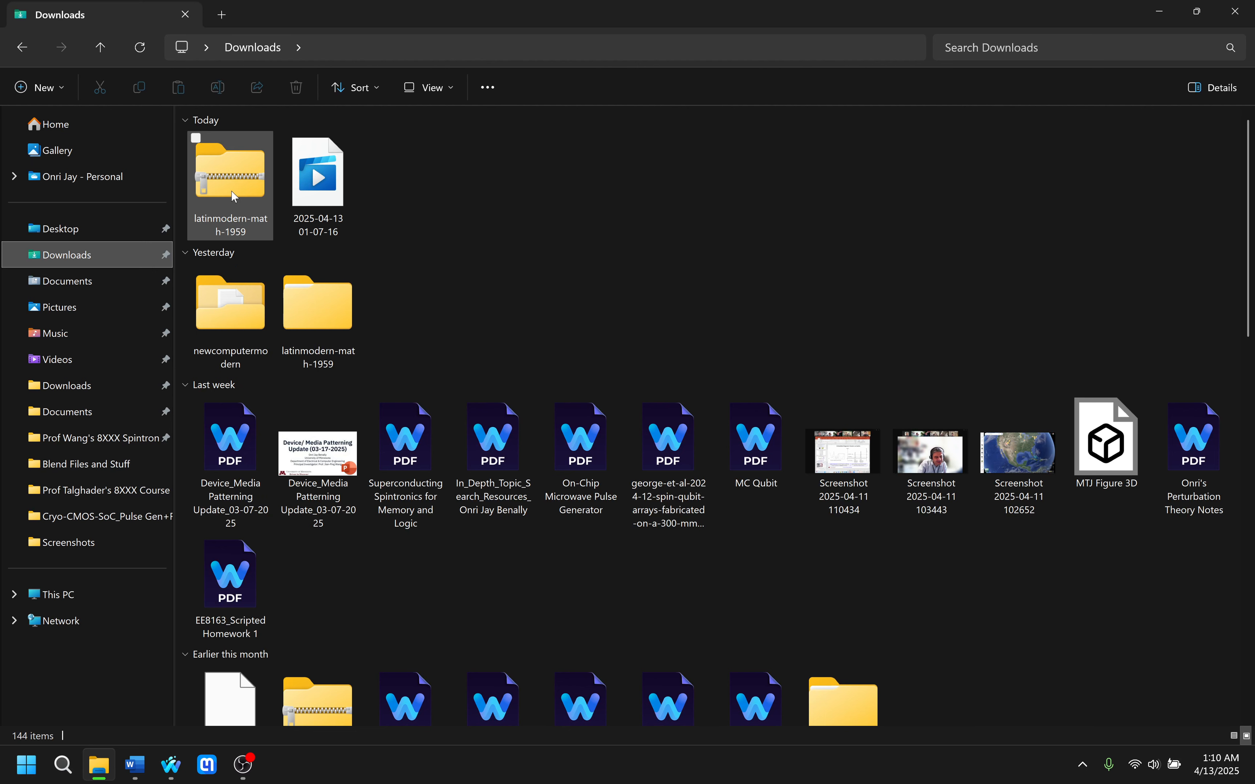
pyautogui.click(302, 293)
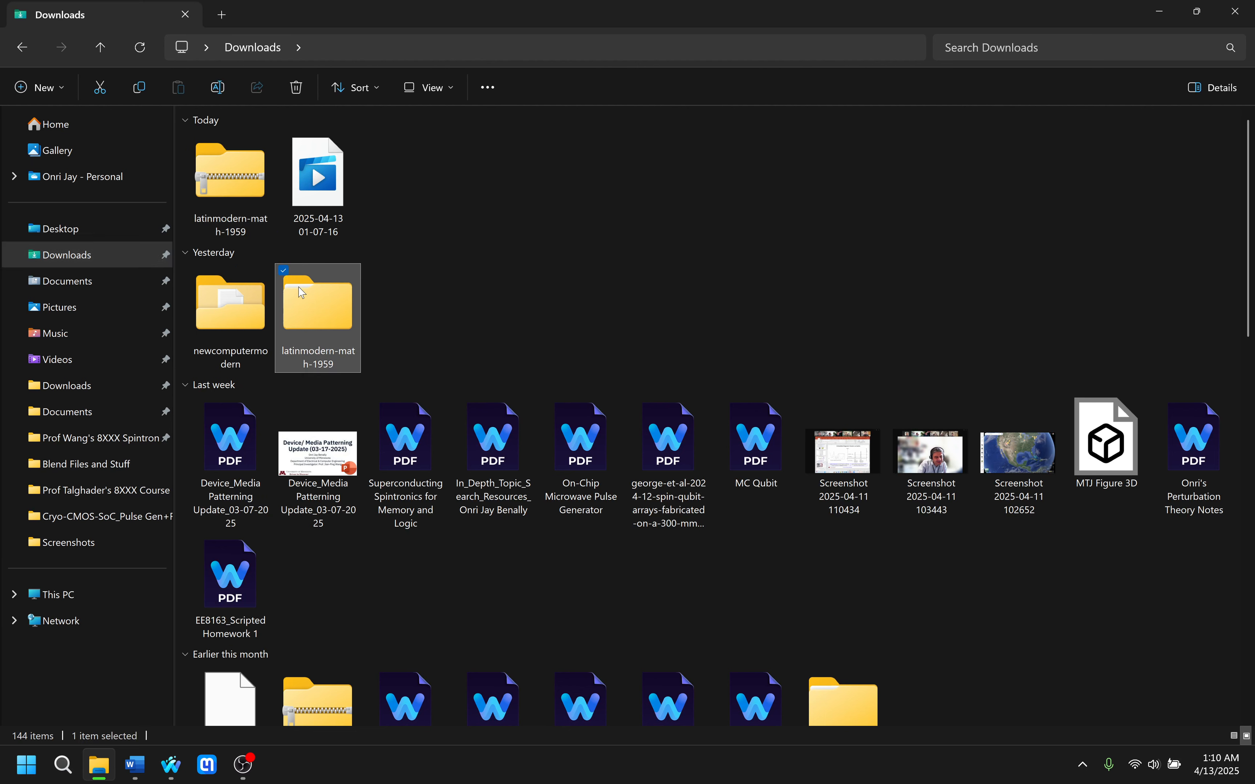
pyautogui.click(233, 192)
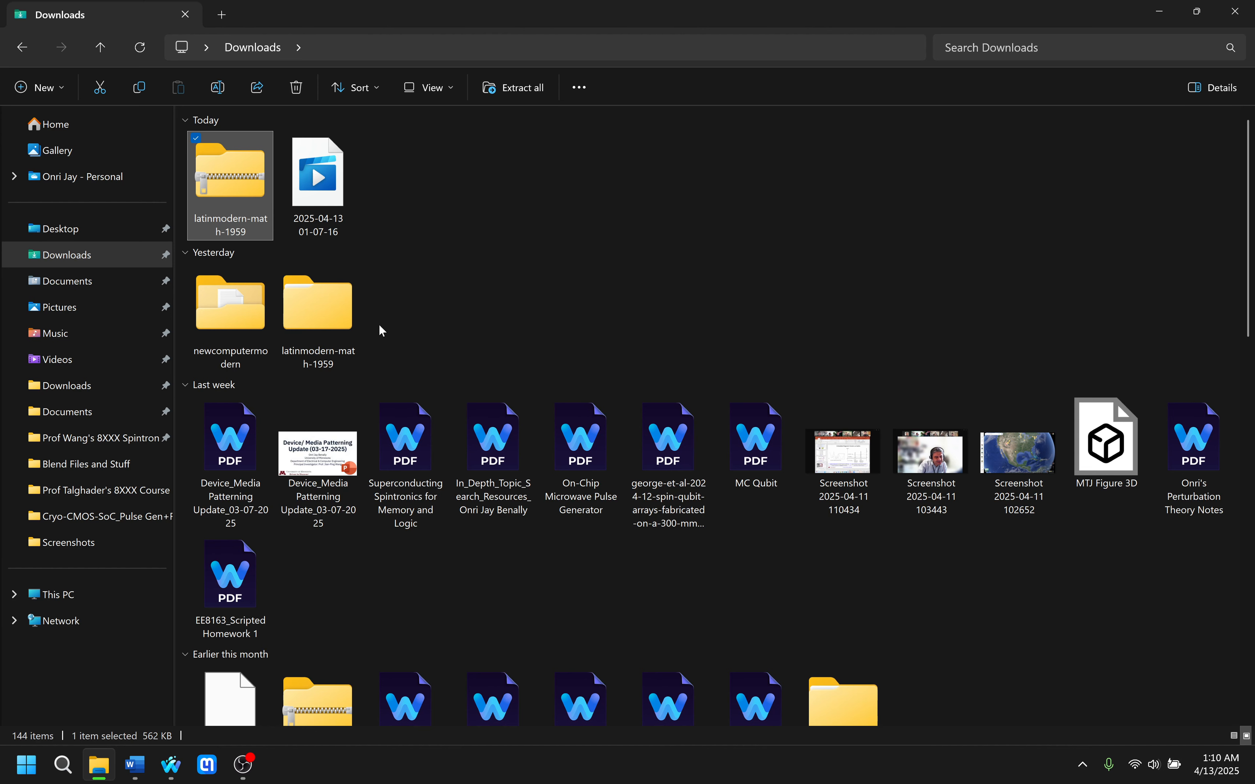
pyautogui.click(438, 261)
pyautogui.click(438, 318)
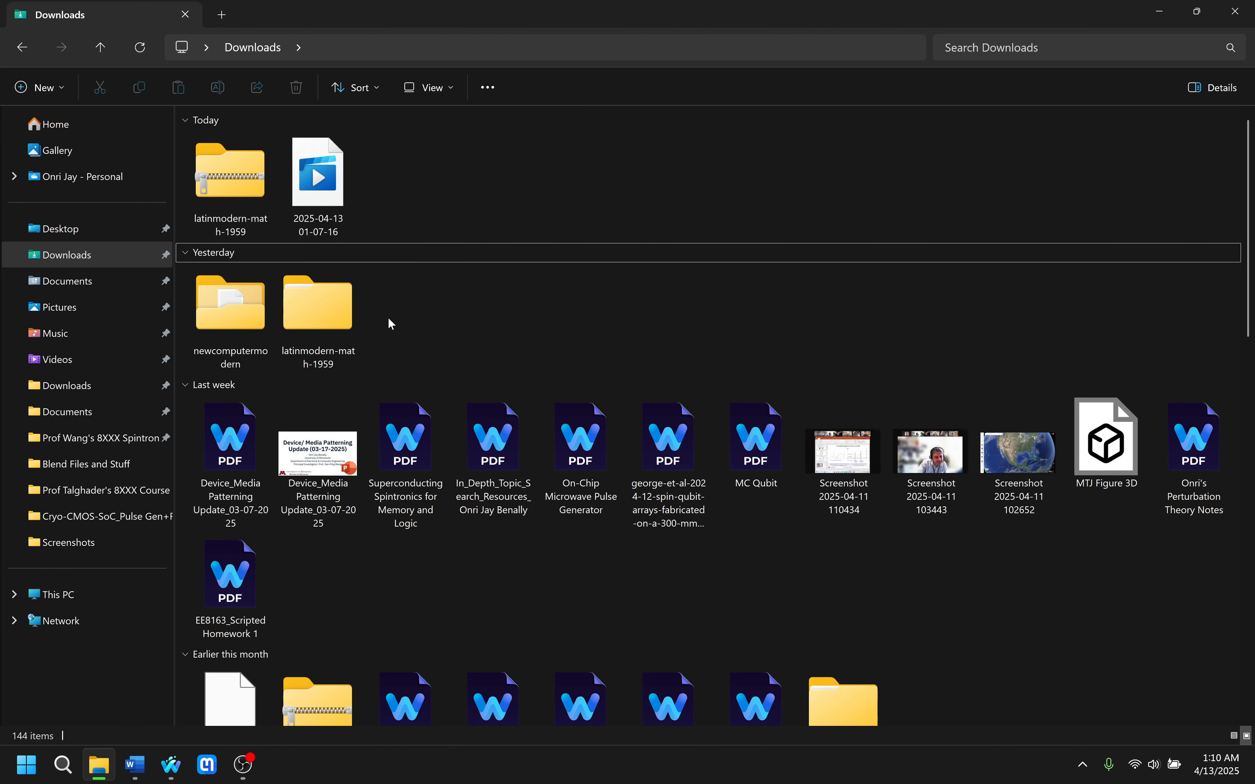
pyautogui.doubleClick(310, 313)
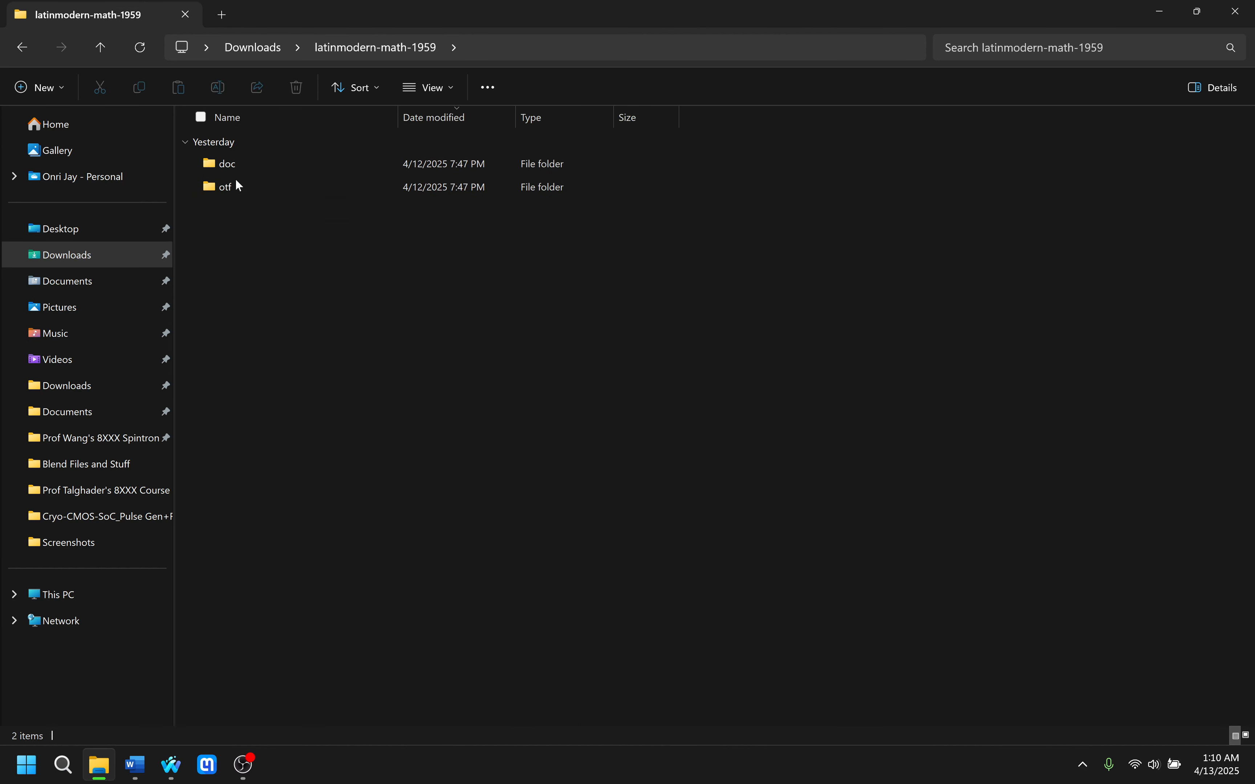
pyautogui.moveTo(247, 187)
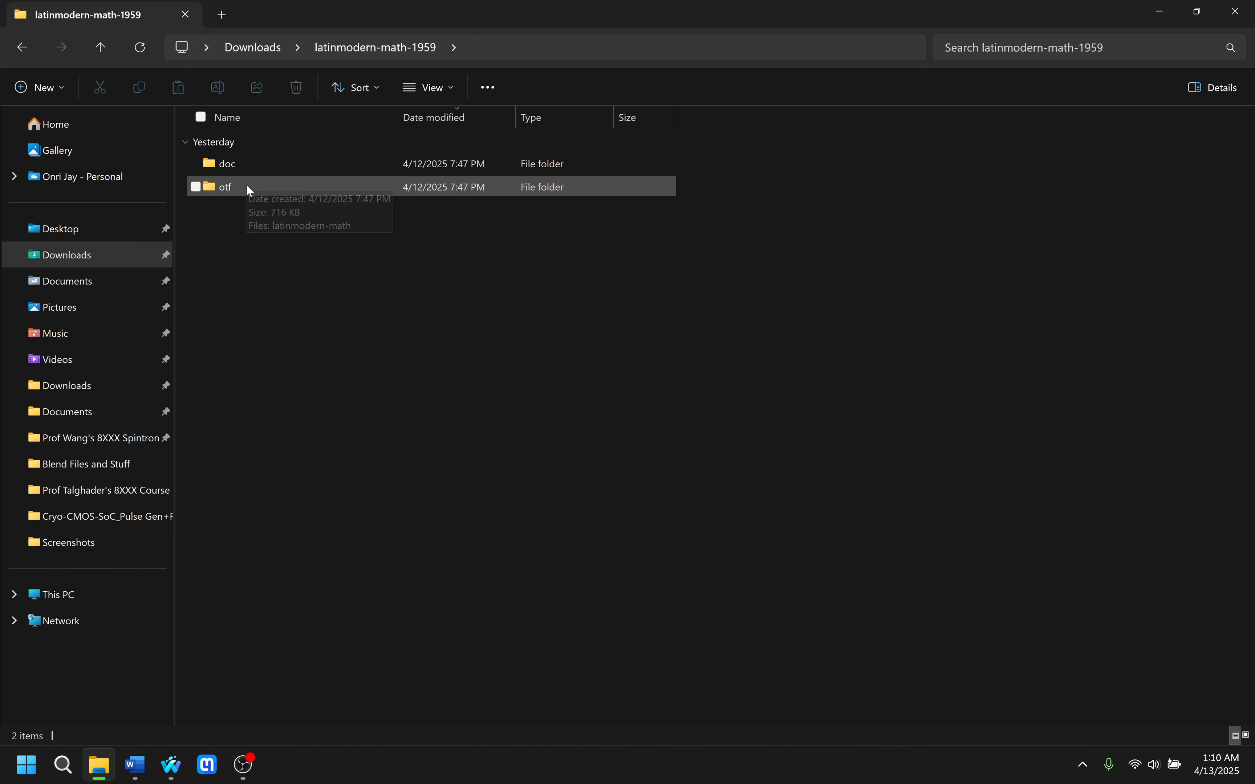
pyautogui.doubleClick(234, 187)
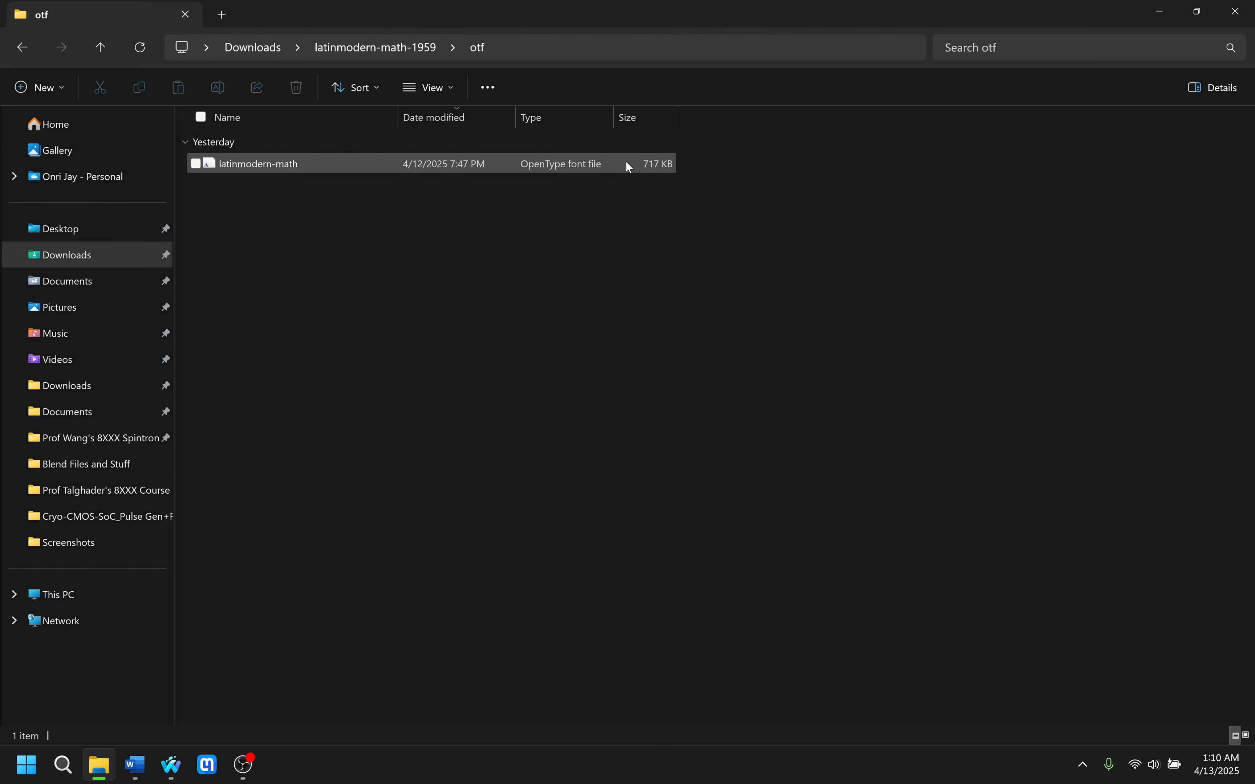
pyautogui.click(523, 162)
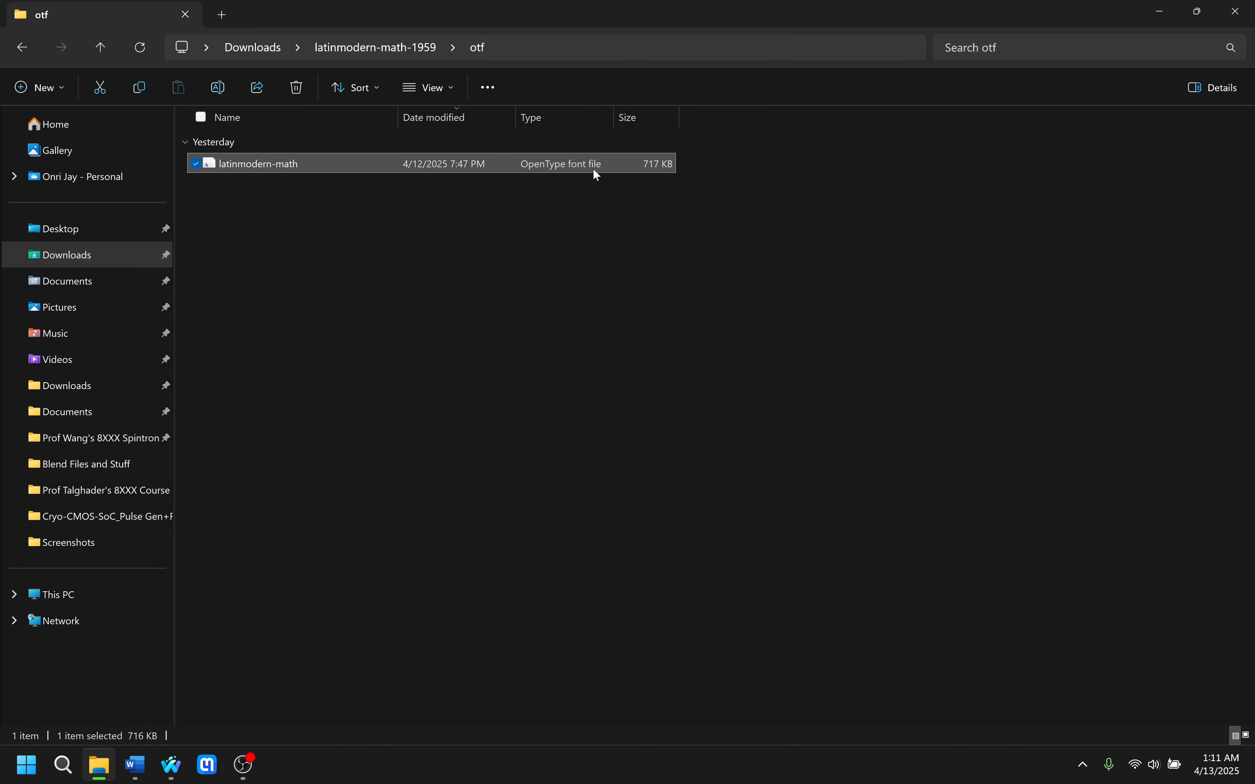
pyautogui.click(1237, 12)
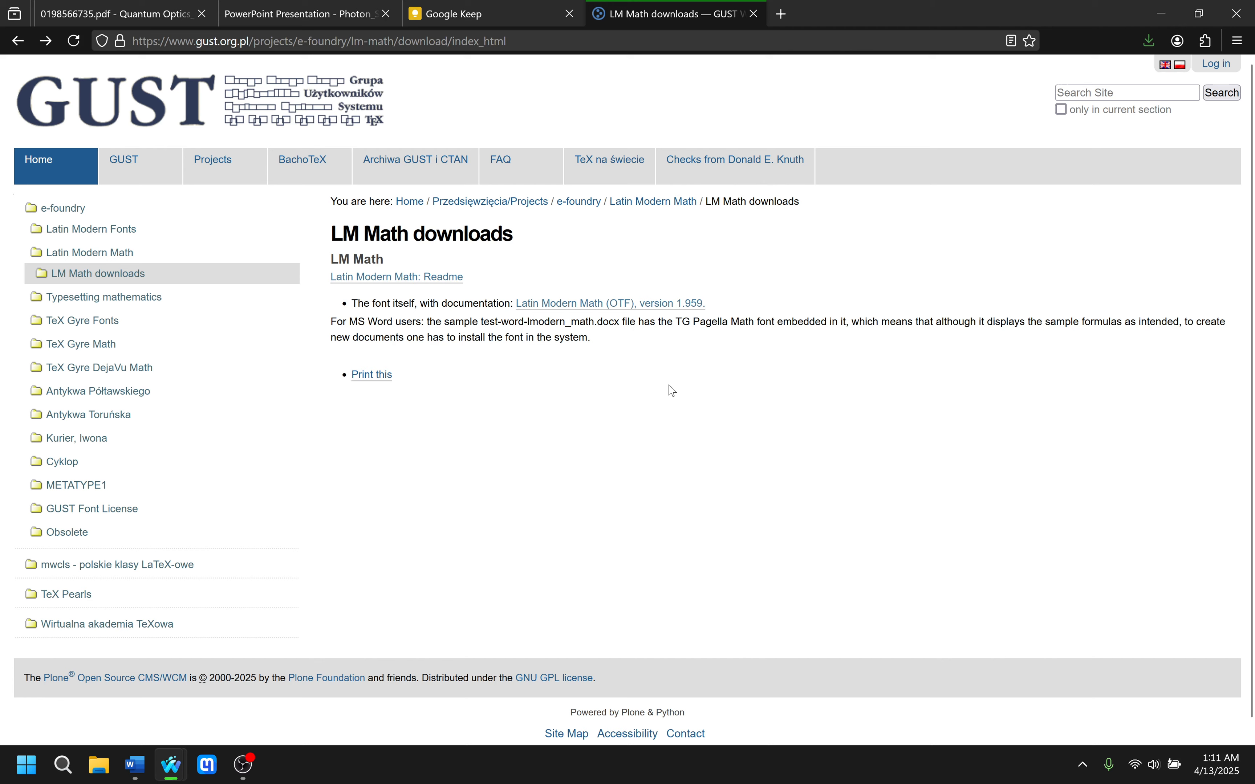
# Search Windows for "font" and open the Fonts settings.
pyautogui.press('super')
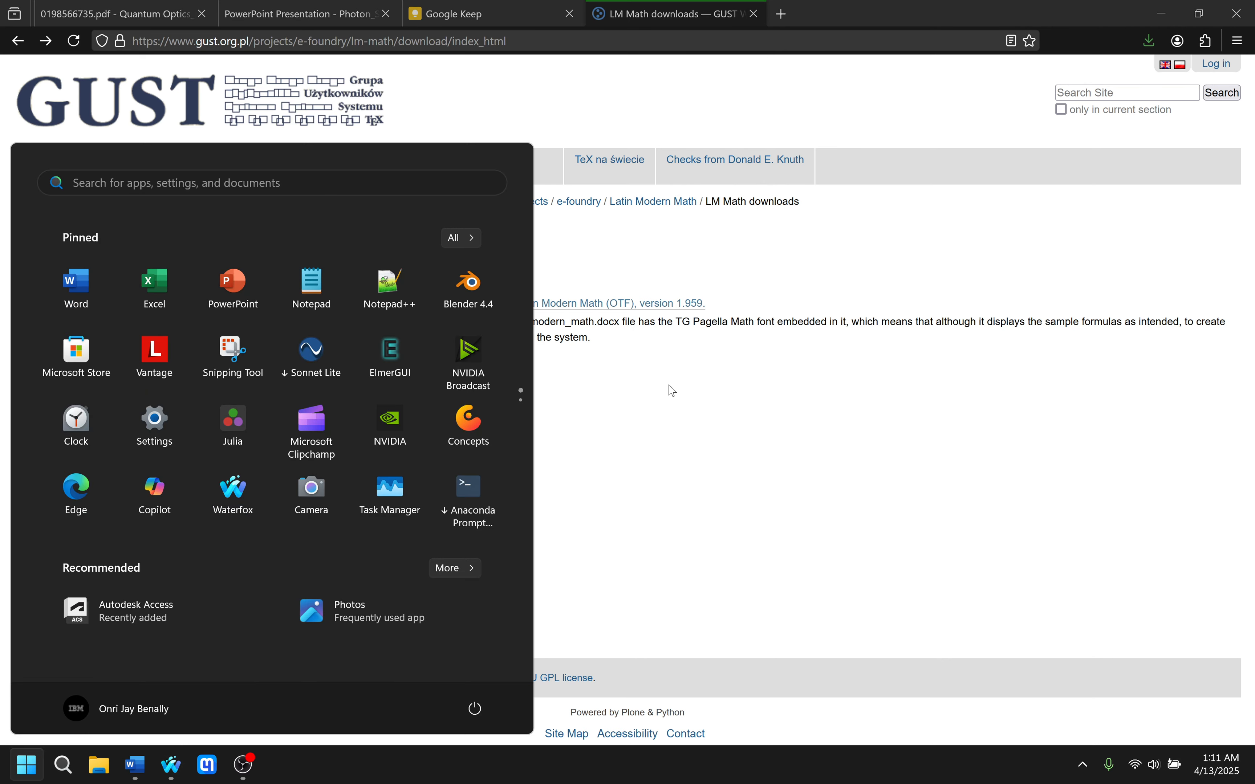
pyautogui.write('font')
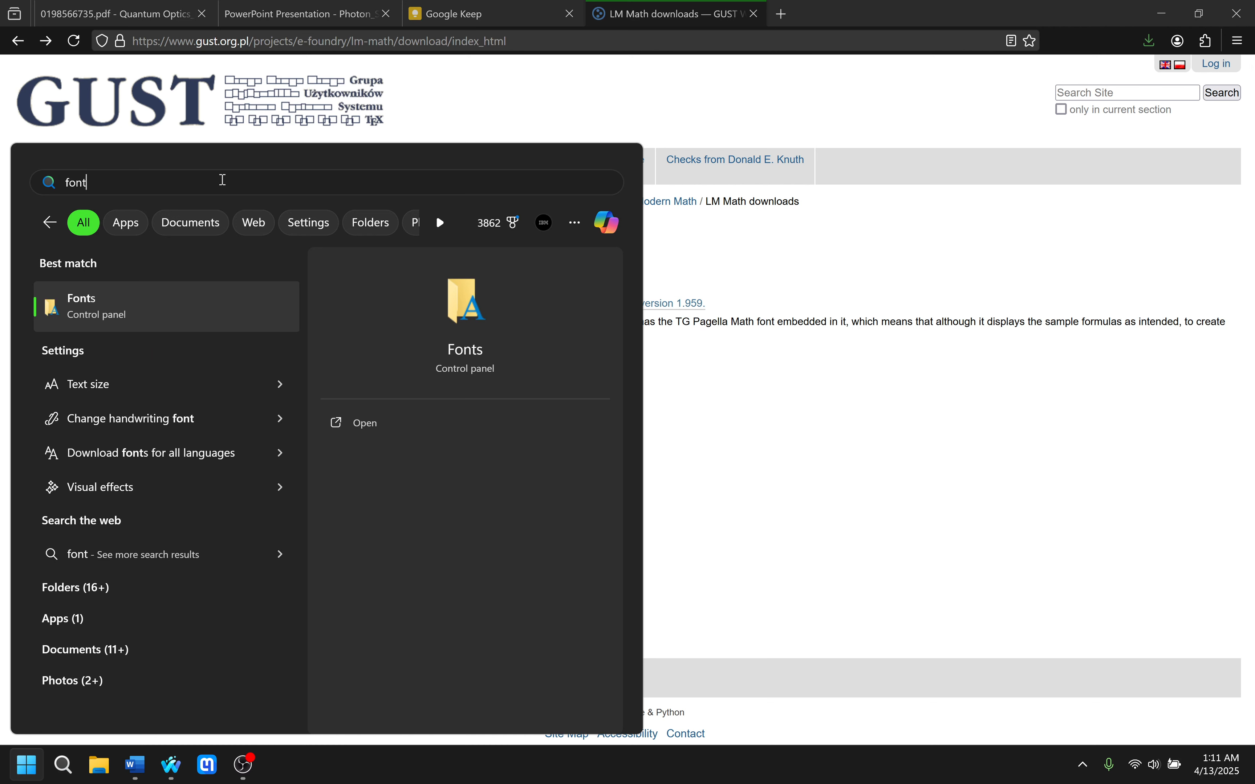
pyautogui.click(104, 307)
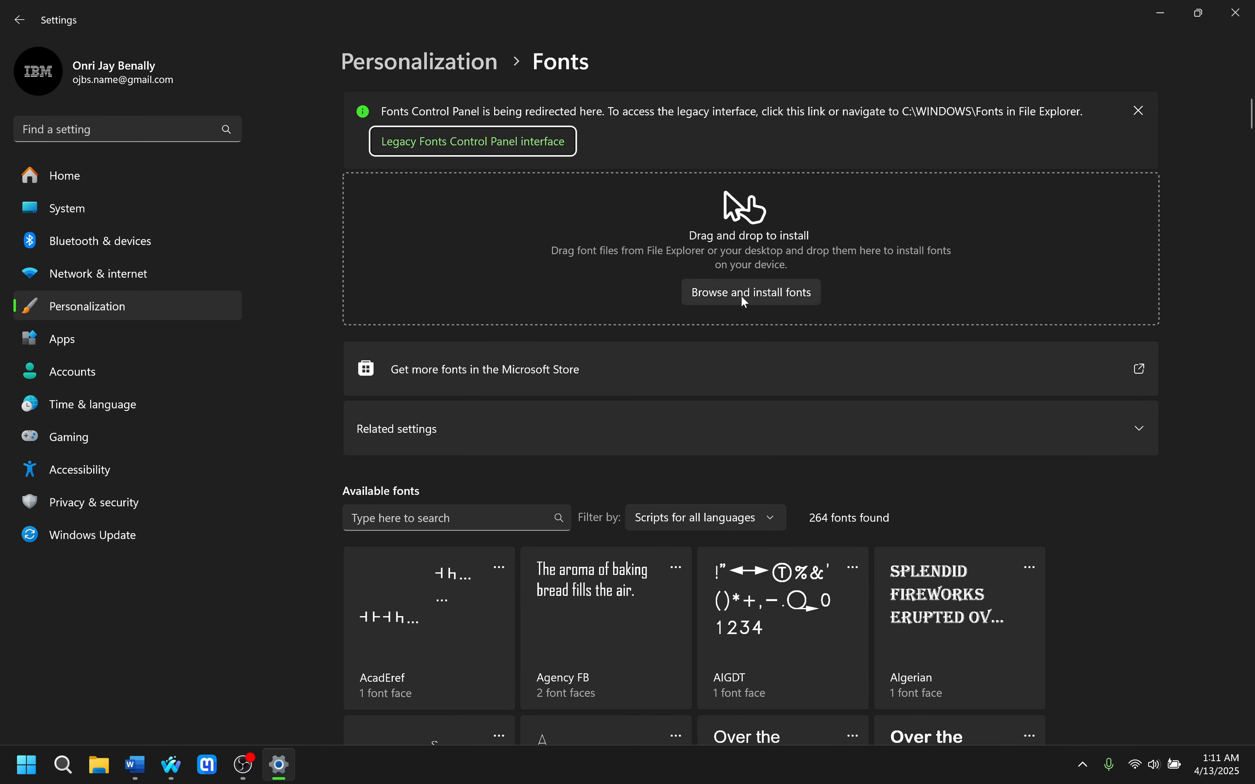
# Install the latinmodern-math font file from the otf subfolder of latinmodern-math-1959 in Downloads.
pyautogui.click(787, 295)
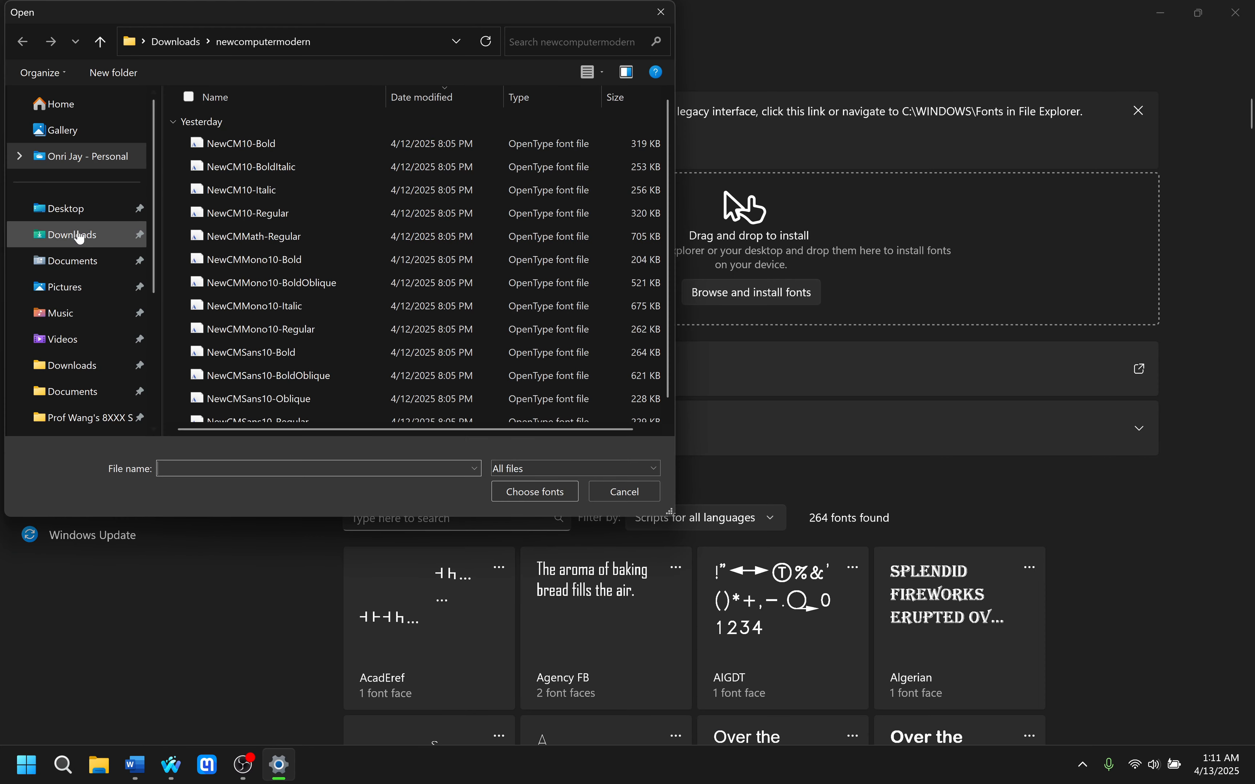
pyautogui.click(79, 238)
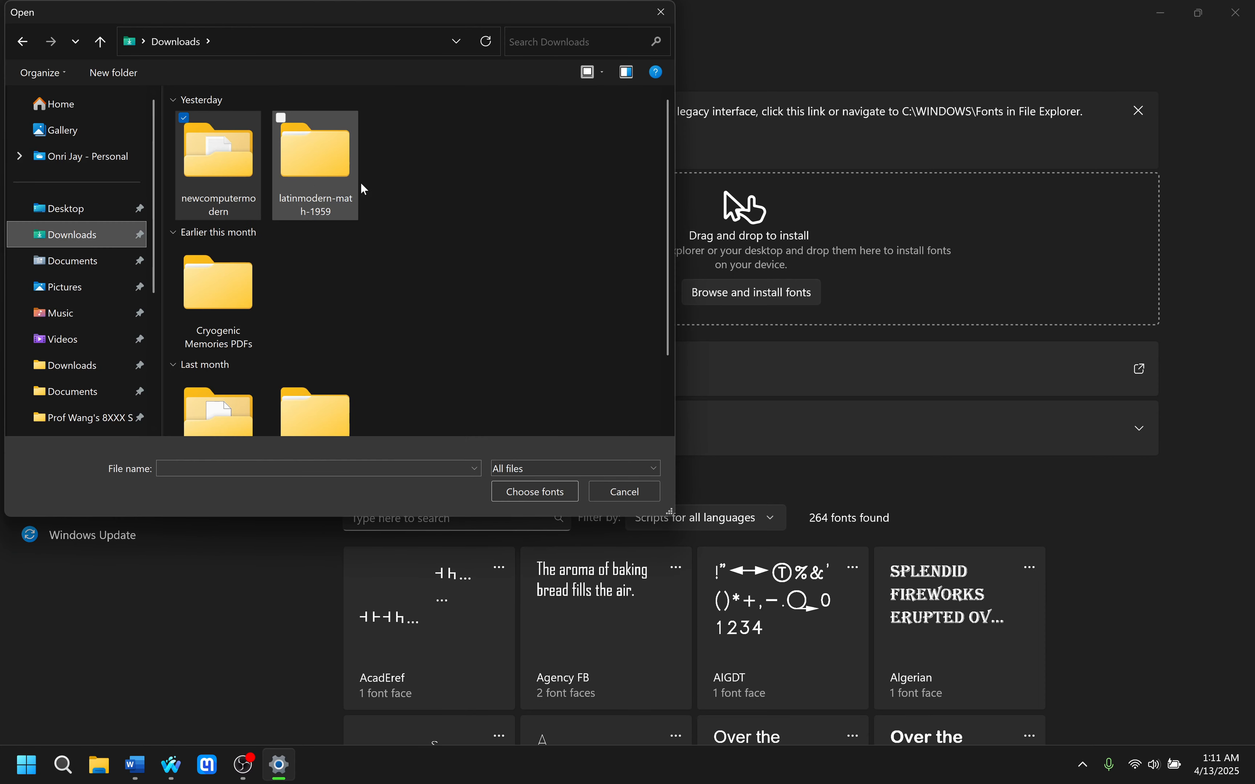
pyautogui.click(340, 177)
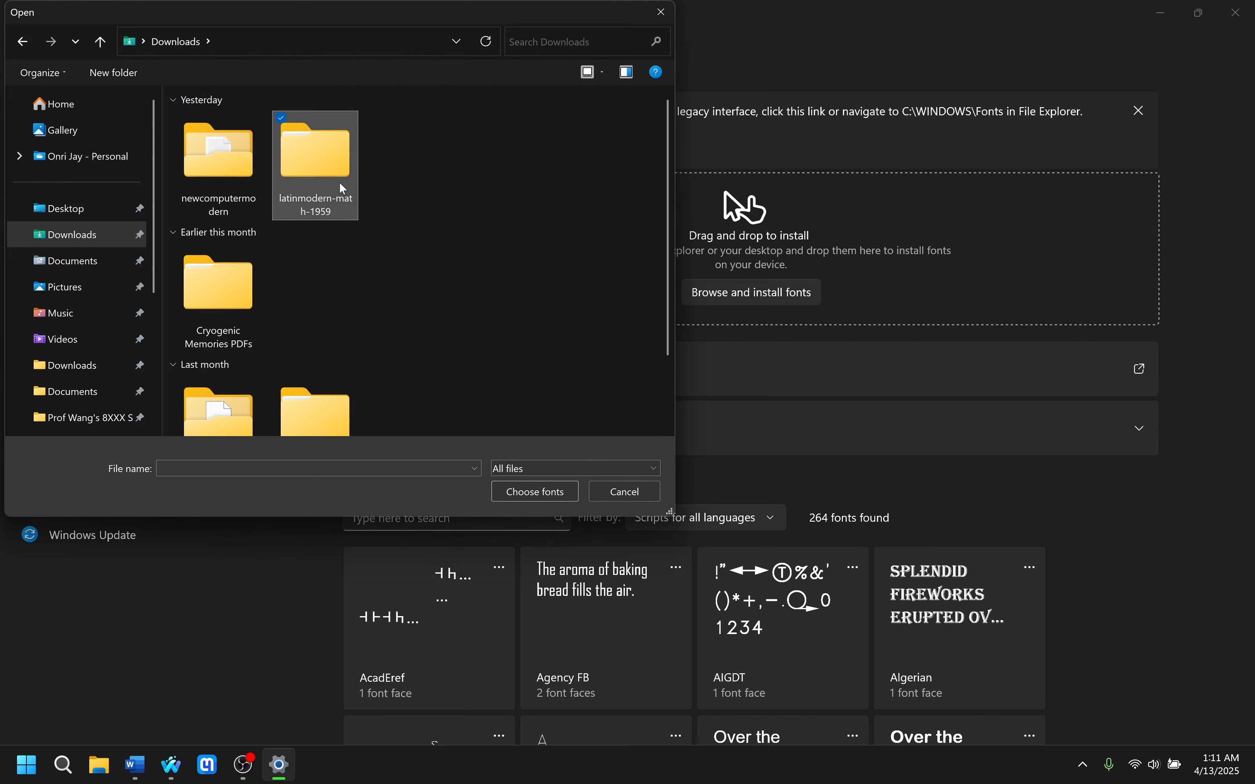
pyautogui.doubleClick(325, 200)
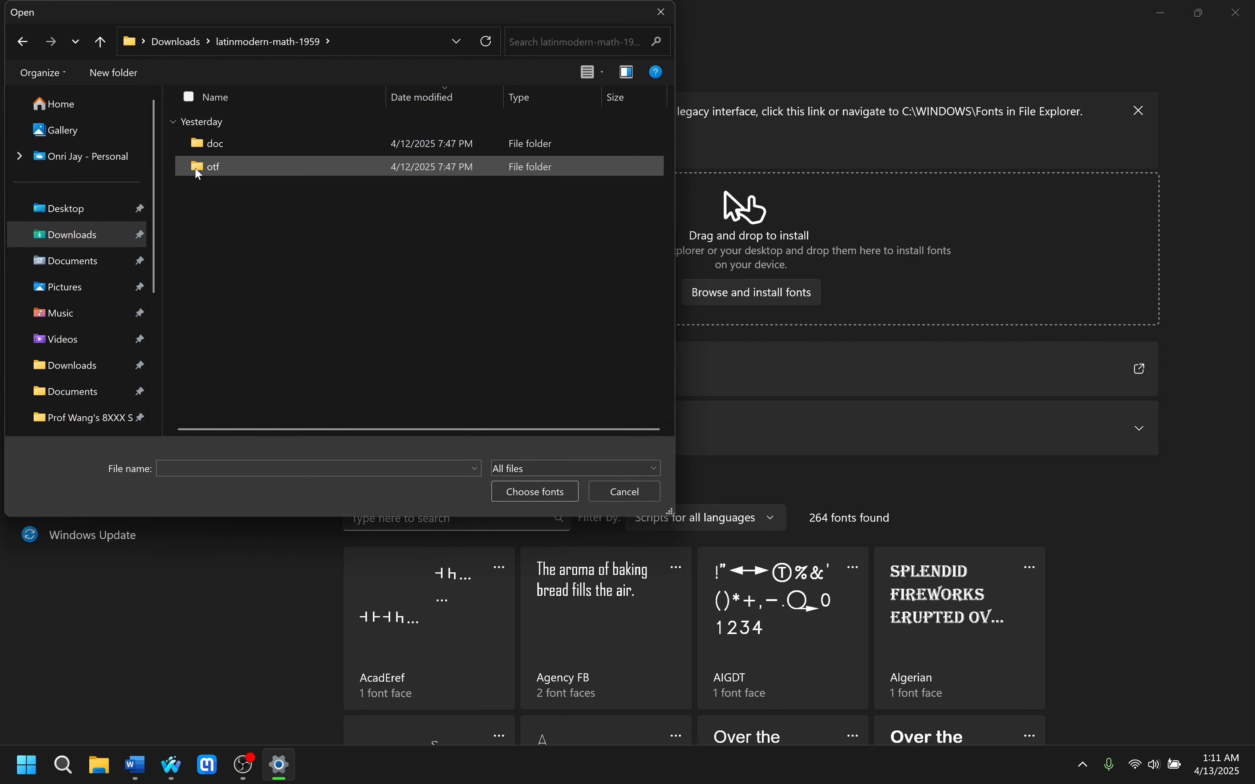
pyautogui.doubleClick(214, 168)
pyautogui.click(275, 146)
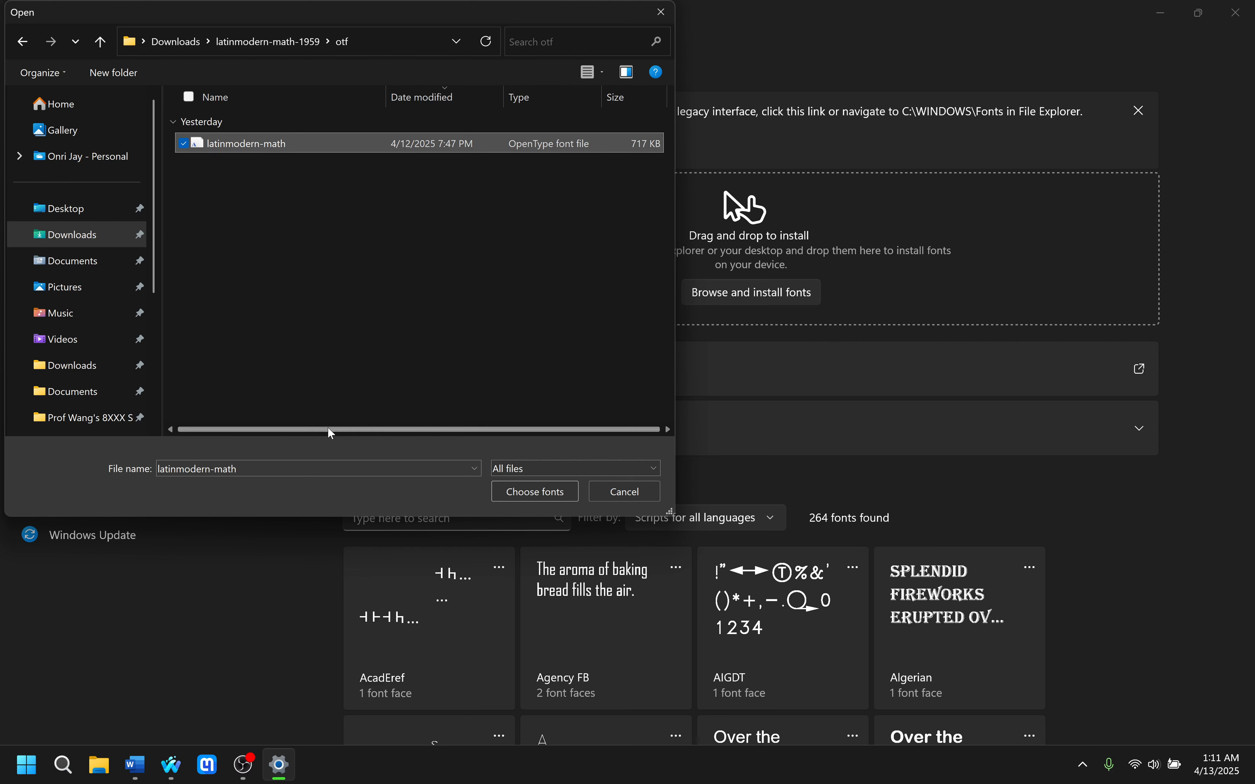
pyautogui.click(538, 494)
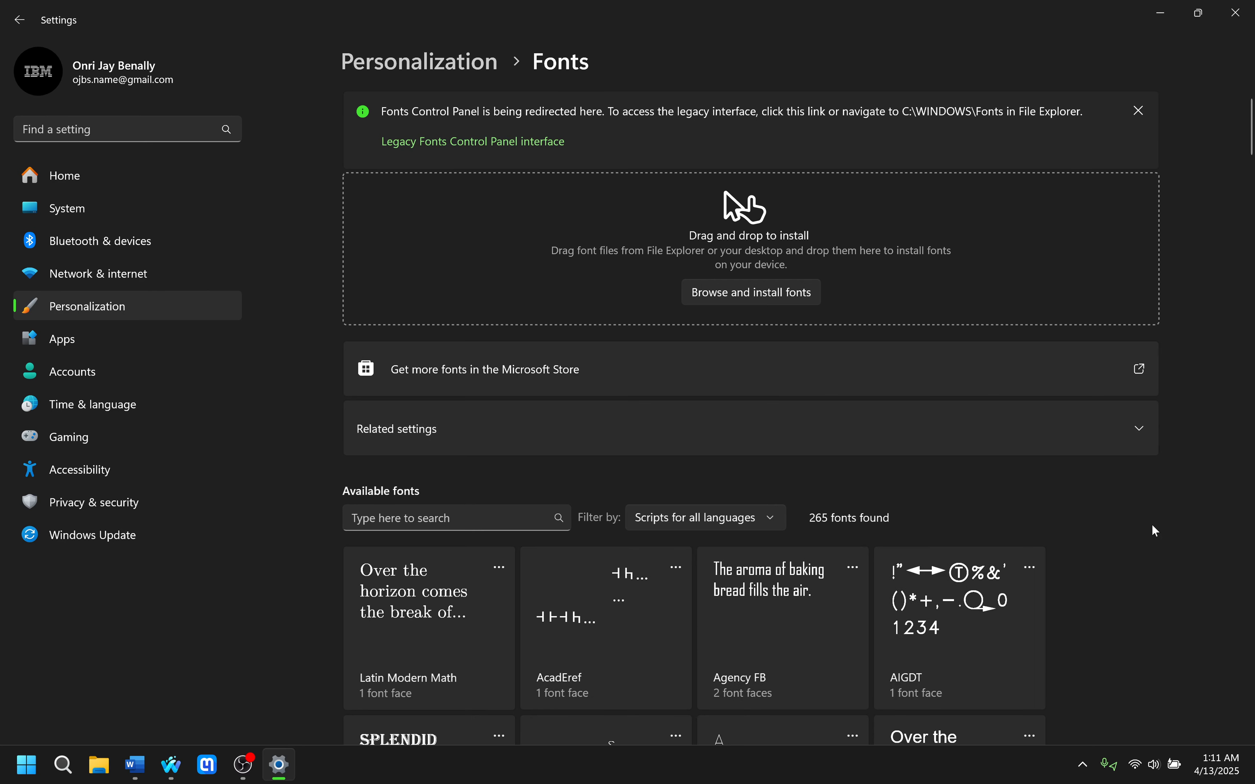
# View the details page of the installed Latin Modern Math font and close Settings.
pyautogui.scroll(-2, 518, 544)
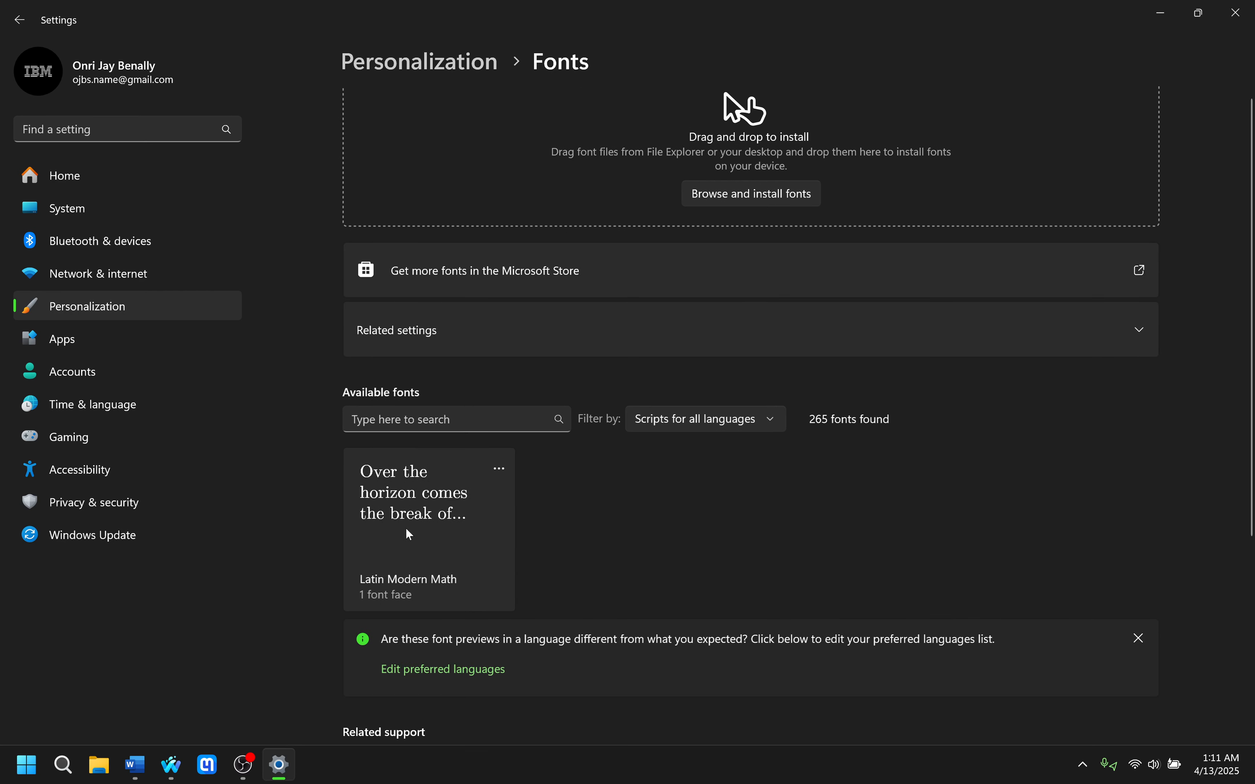
pyautogui.scroll(-2, 412, 671)
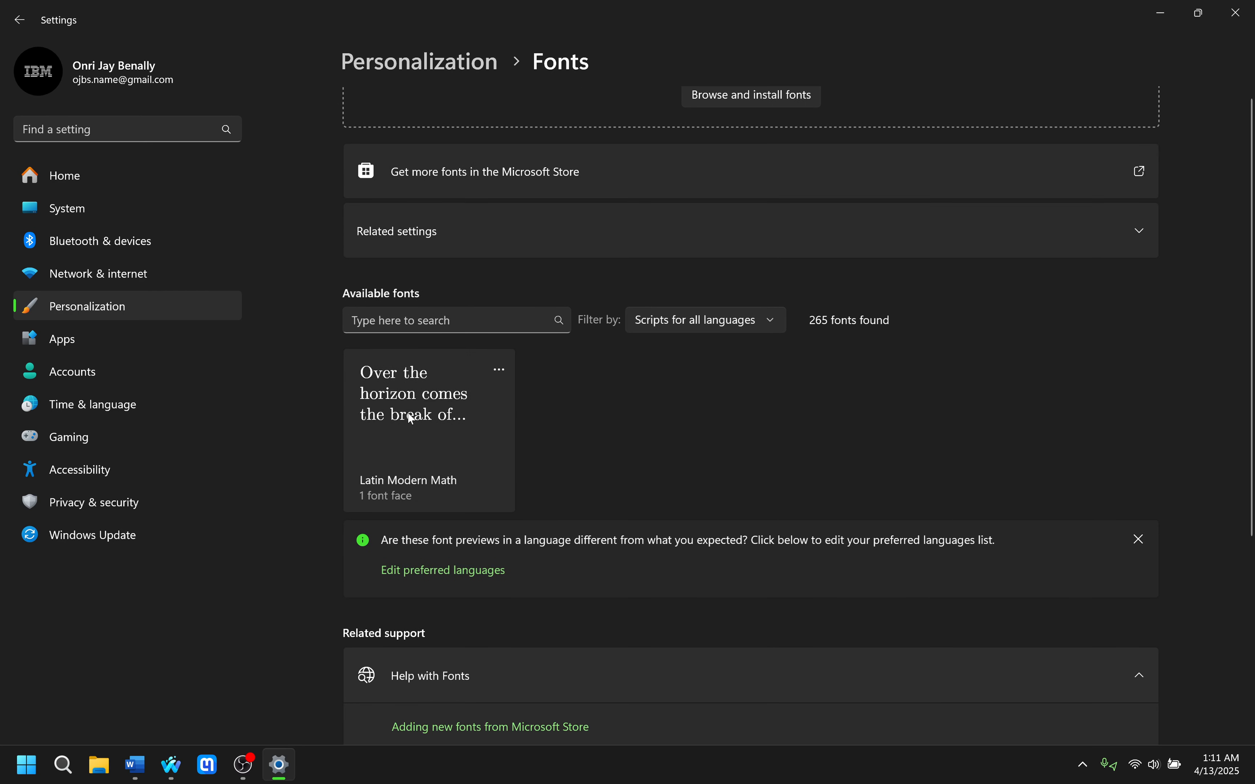
pyautogui.click(421, 480)
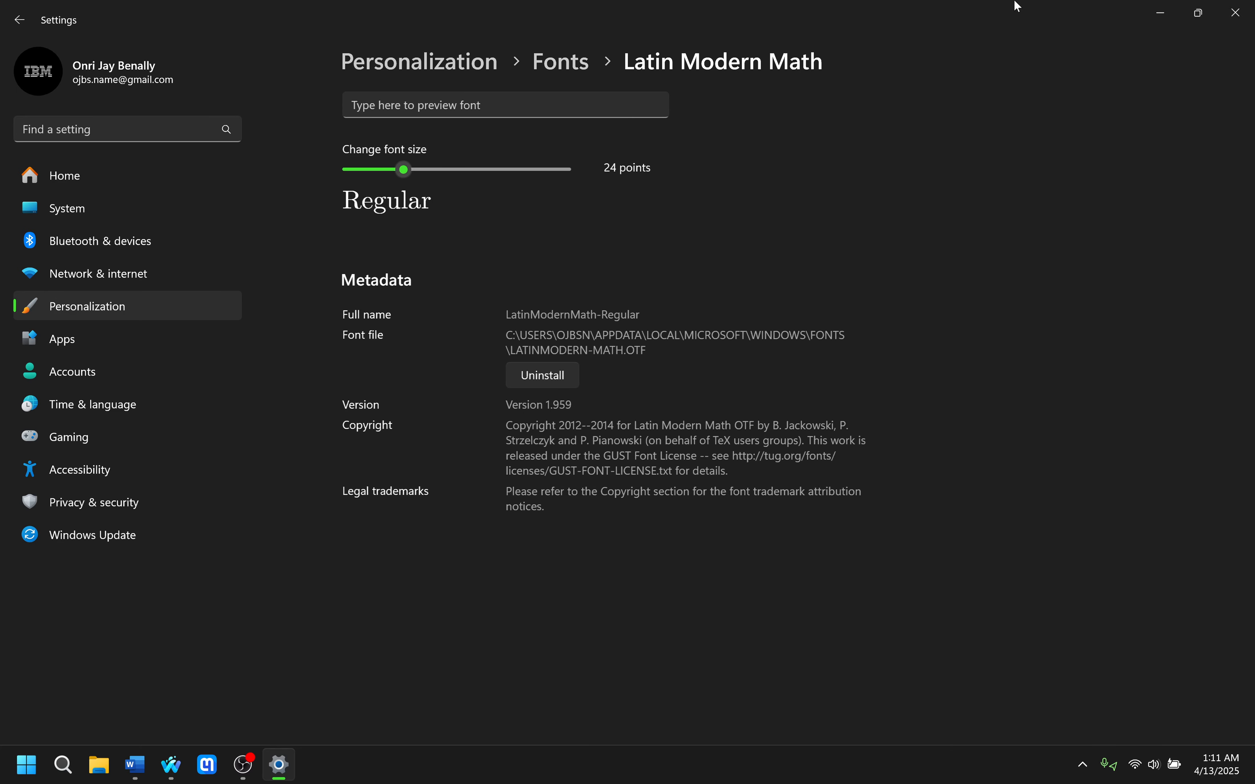
pyautogui.click(1236, 12)
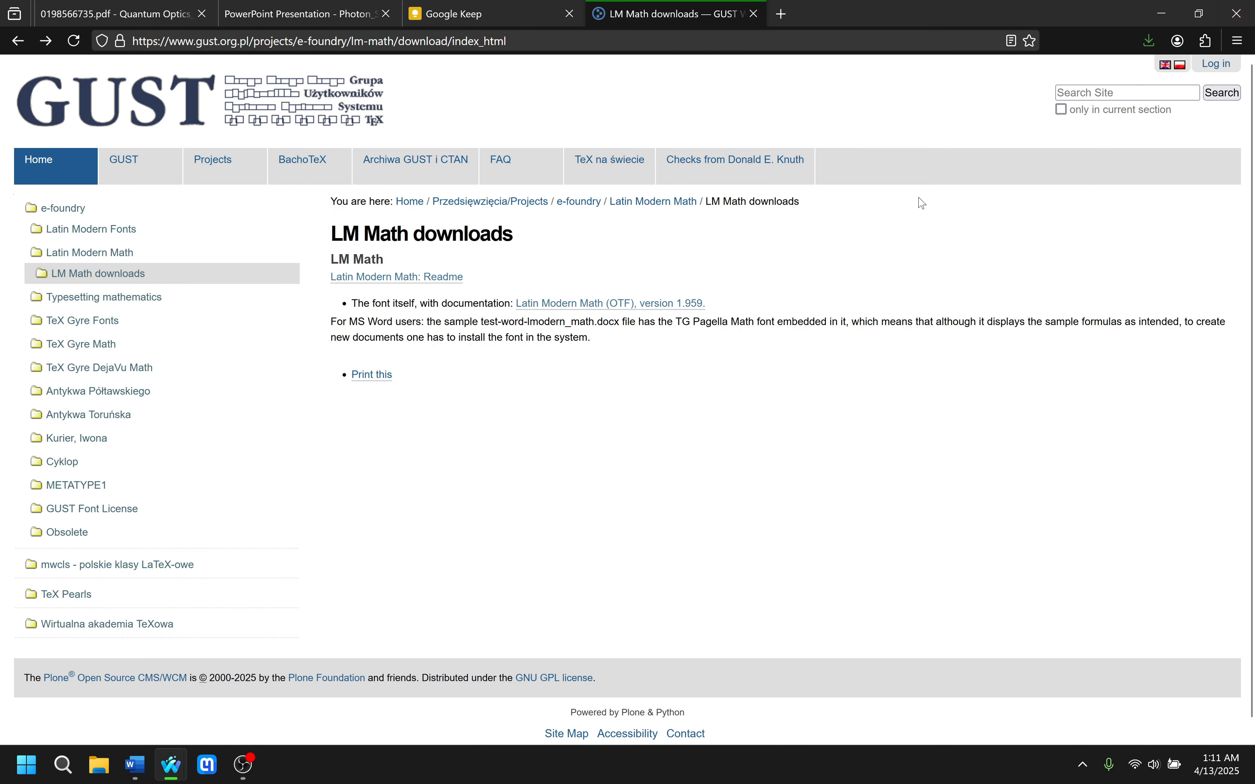
# Return to the Word document and turn the LaTeX code under "Latin Modern Math" into an equation.
pyautogui.click(1158, 14)
pyautogui.click(459, 475)
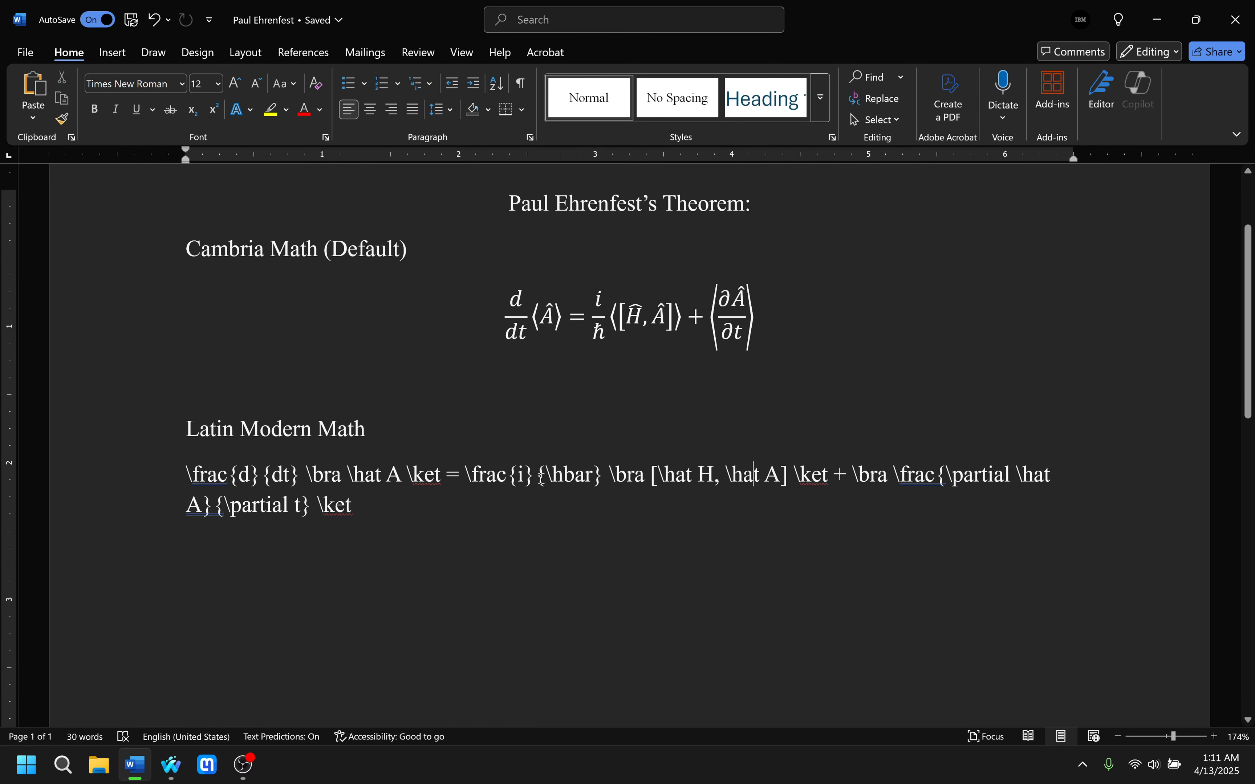
pyautogui.click(442, 372)
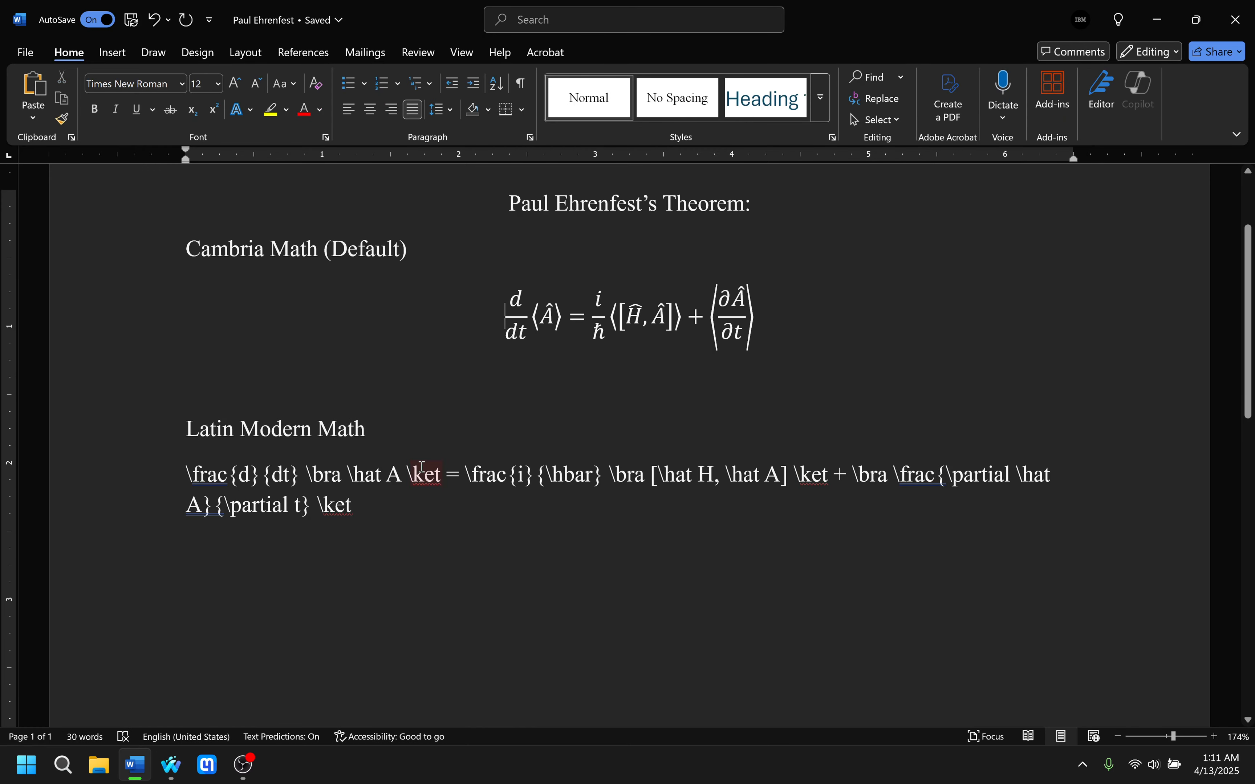
pyautogui.click(378, 515)
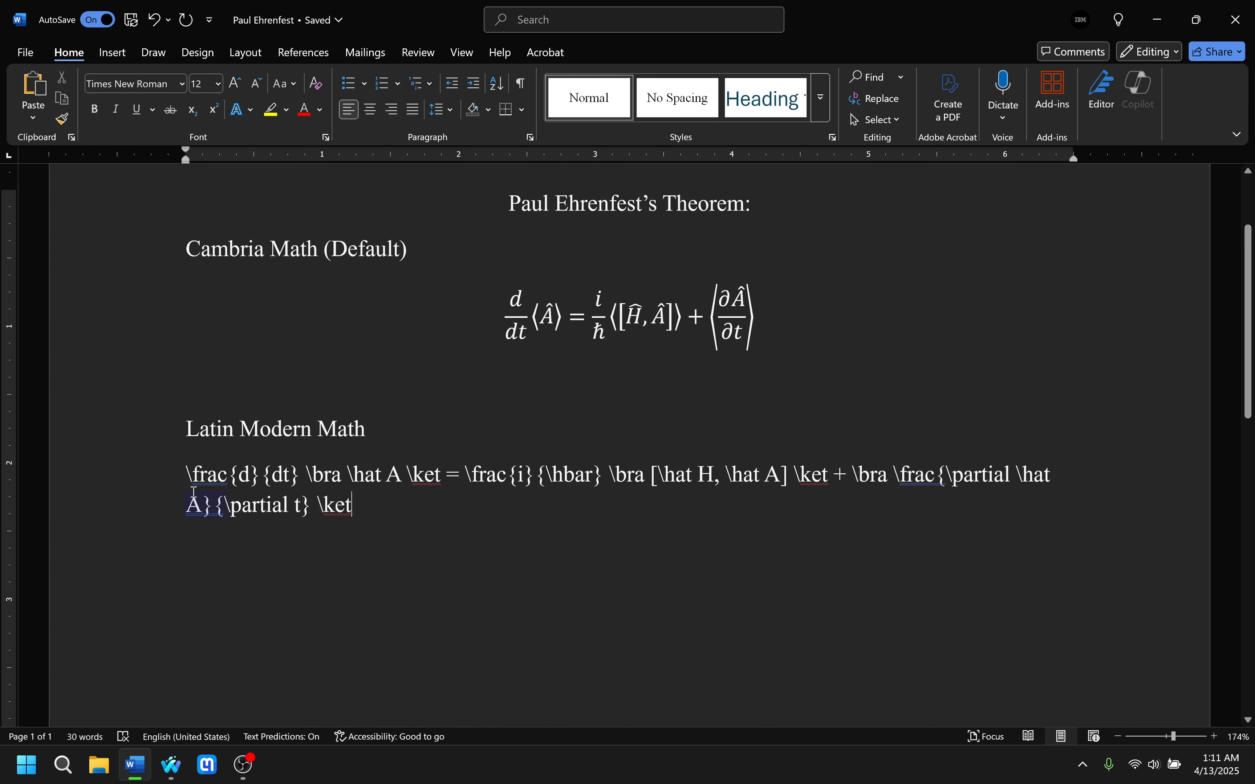
pyautogui.moveTo(186, 471); pyautogui.dragTo(351, 517)
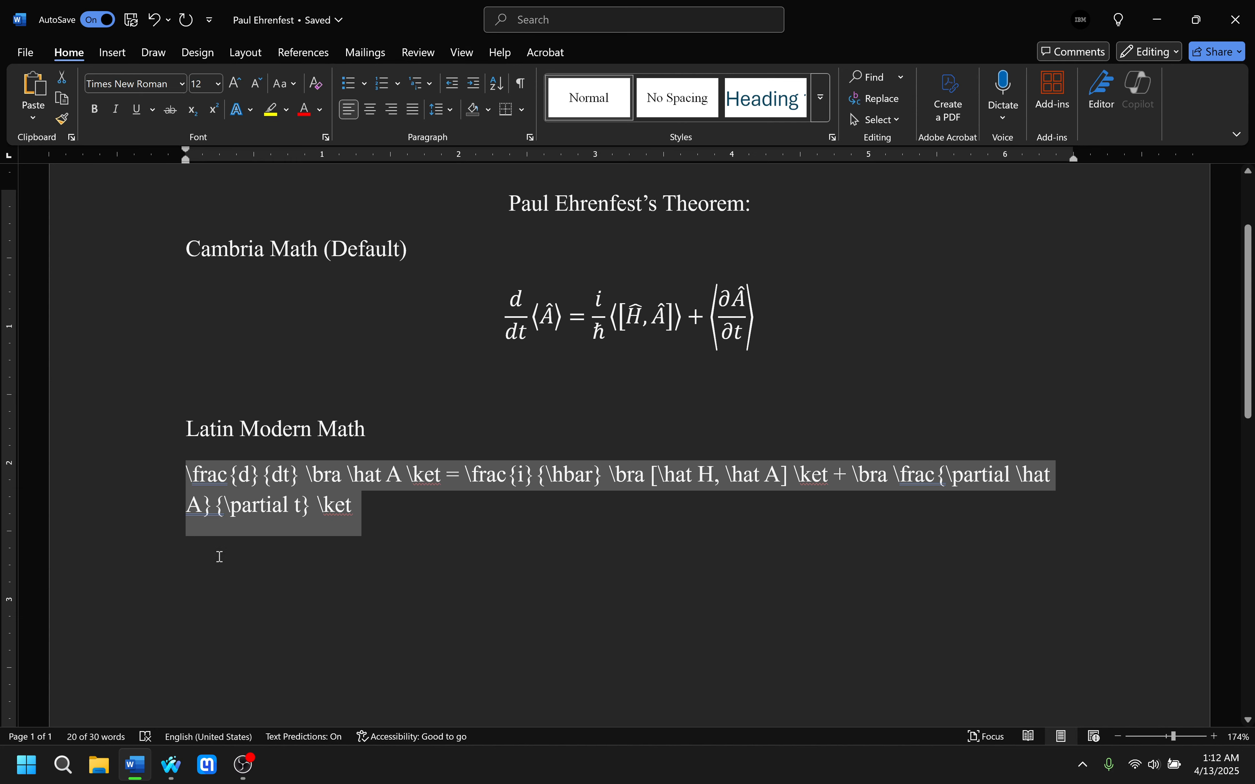
pyautogui.click(112, 52)
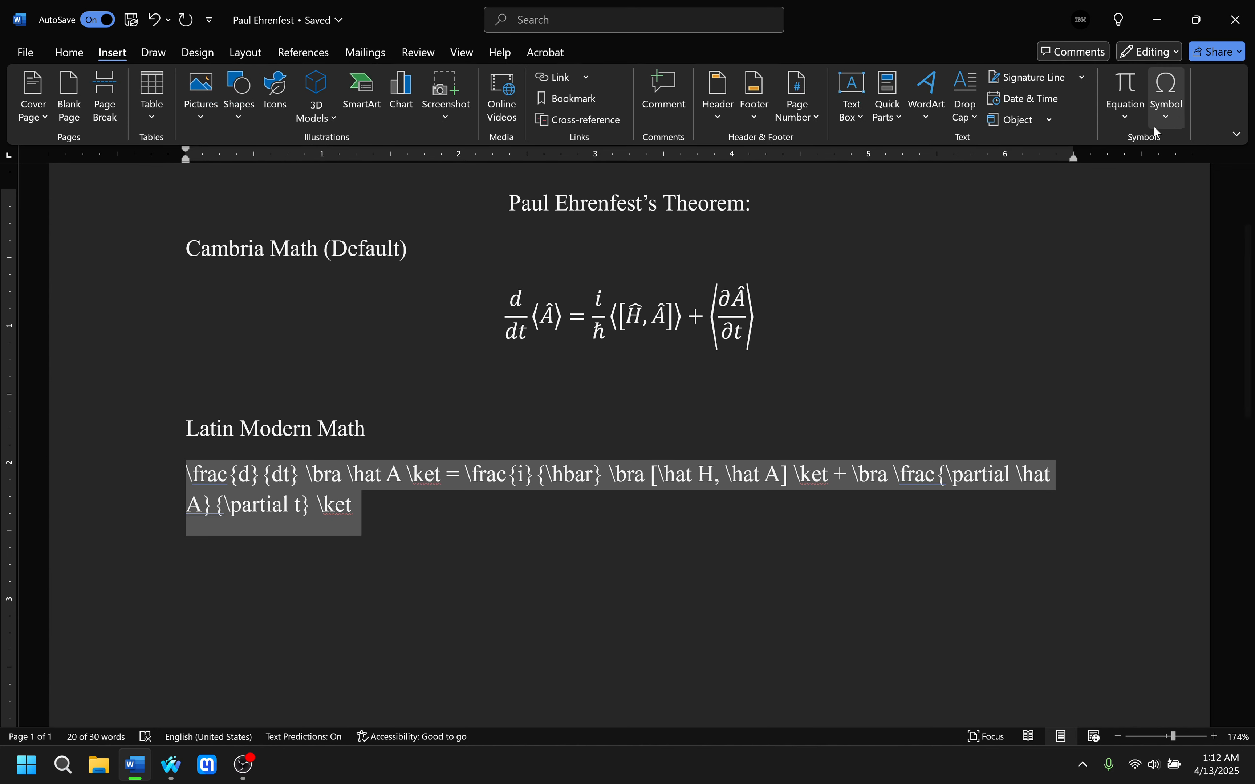
pyautogui.click(1139, 80)
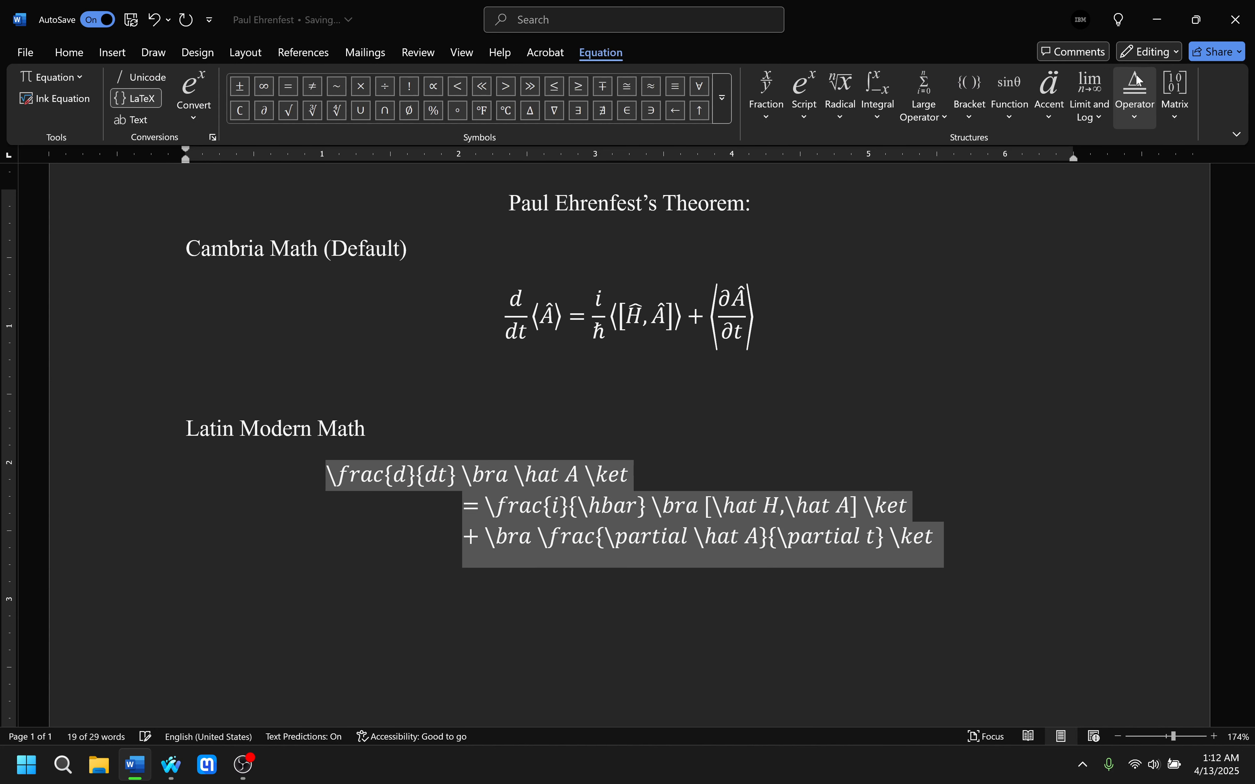
# Convert the LaTeX code under "Latin Modern Math" to the Professional equation format.
pyautogui.rightClick(598, 506)
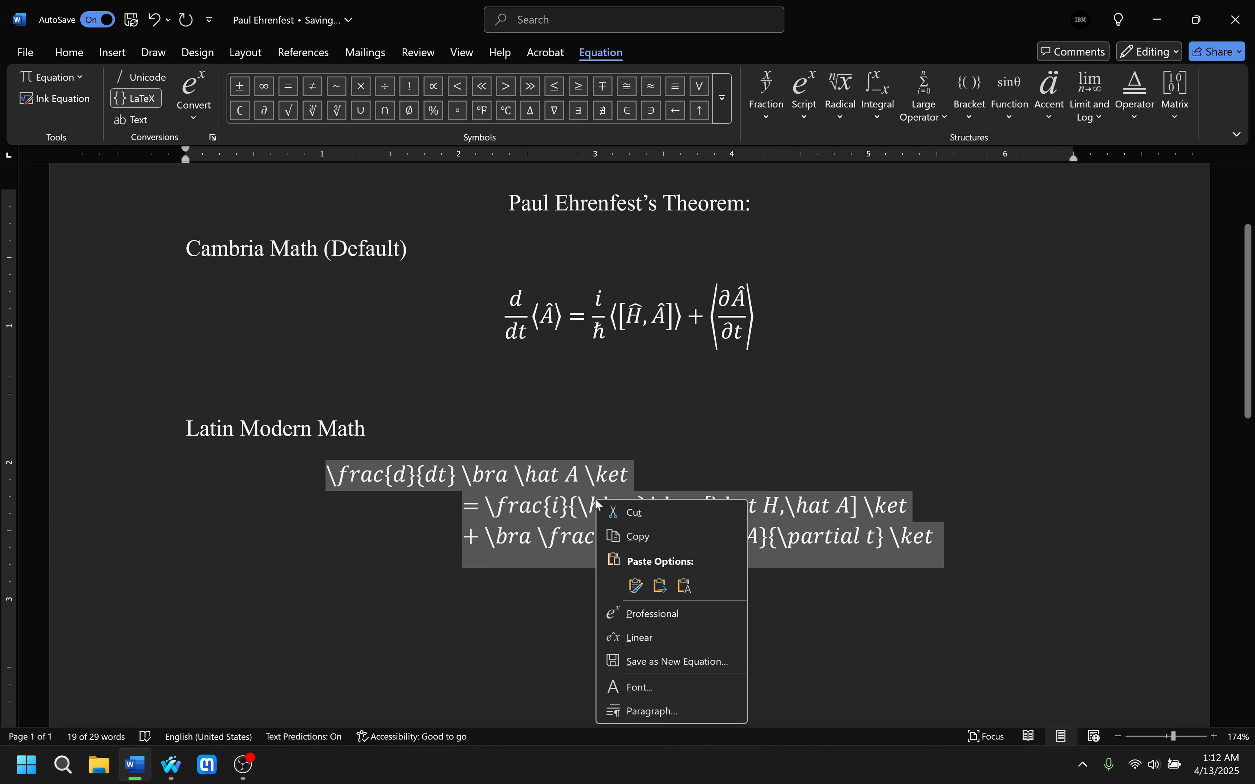
pyautogui.click(658, 613)
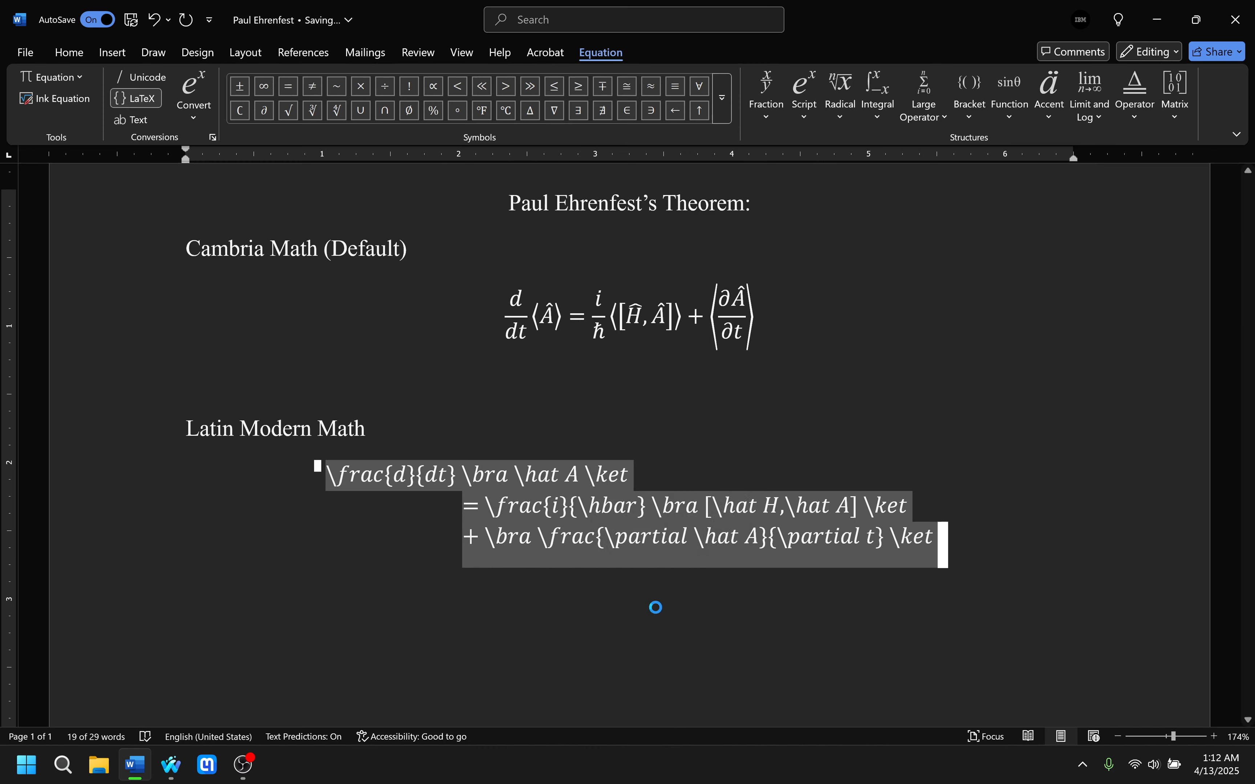
pyautogui.rightClick(625, 488)
pyautogui.click(669, 596)
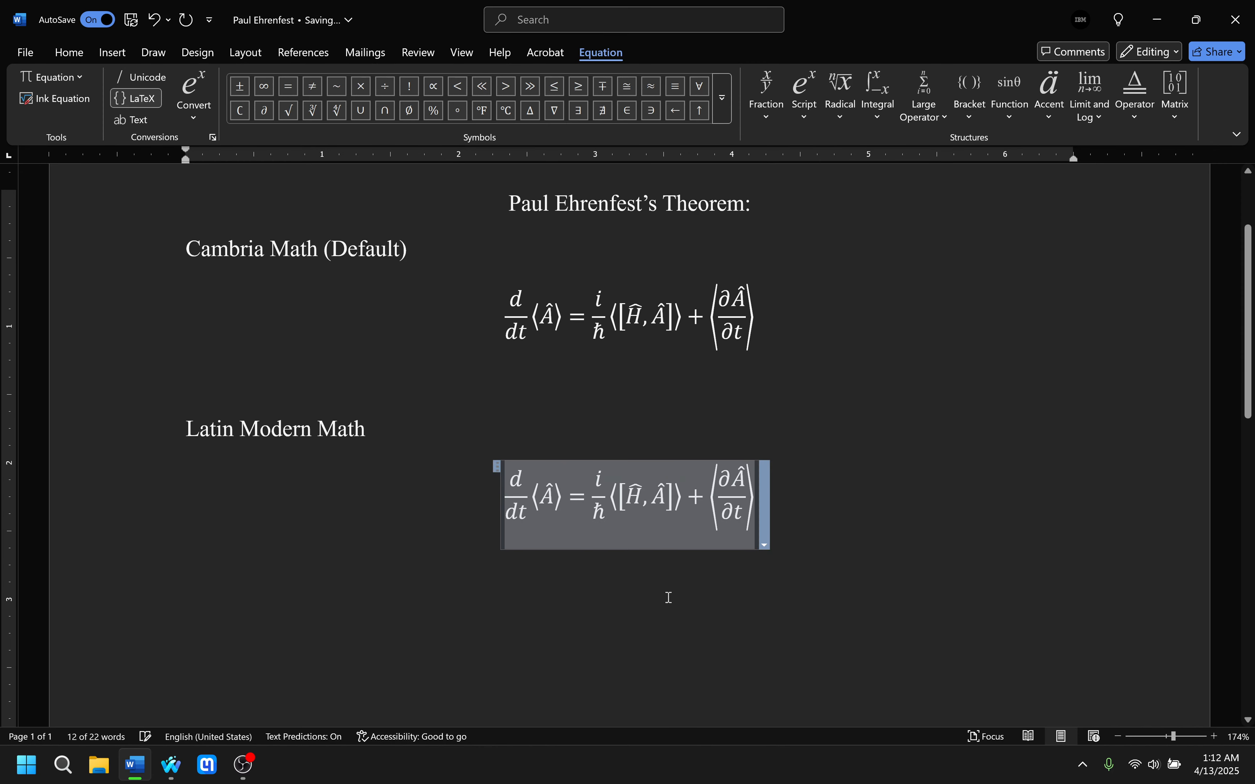
# Change the font of the equation under "Latin Modern Math" to Latin Modern Math.
pyautogui.rightClick(649, 488)
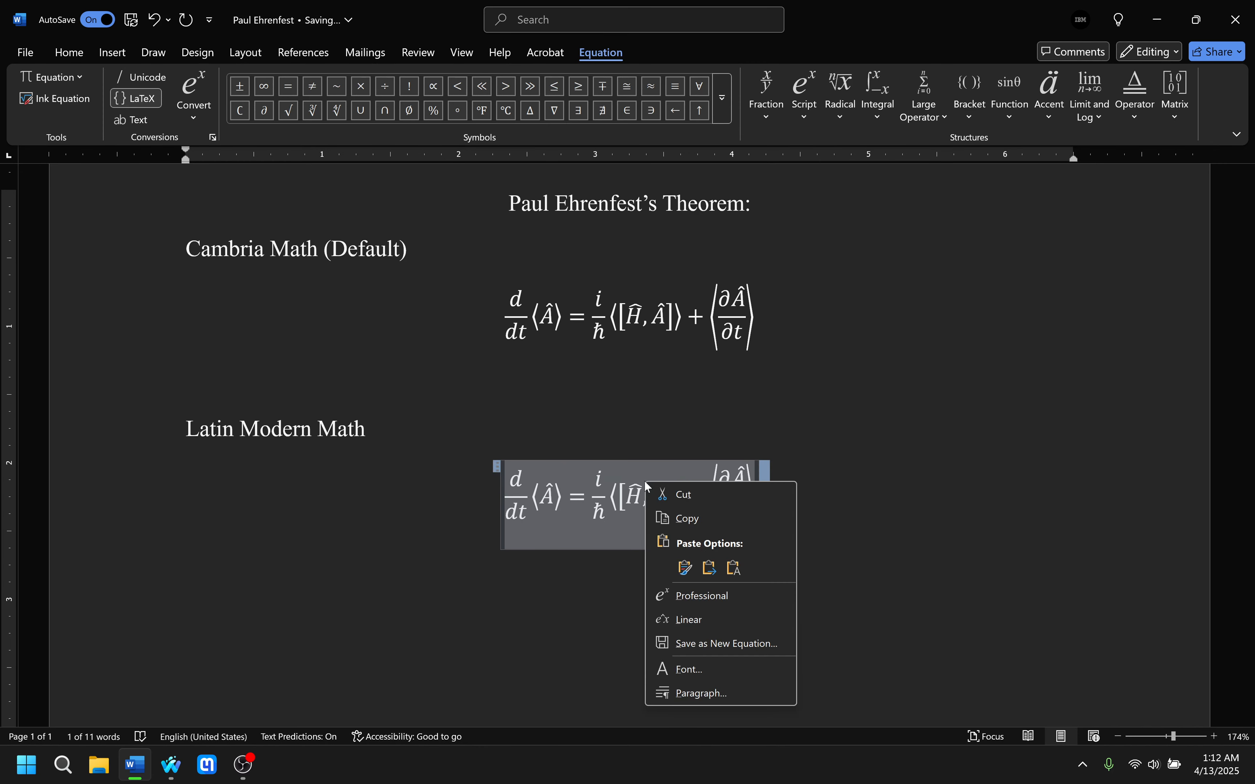
pyautogui.click(689, 668)
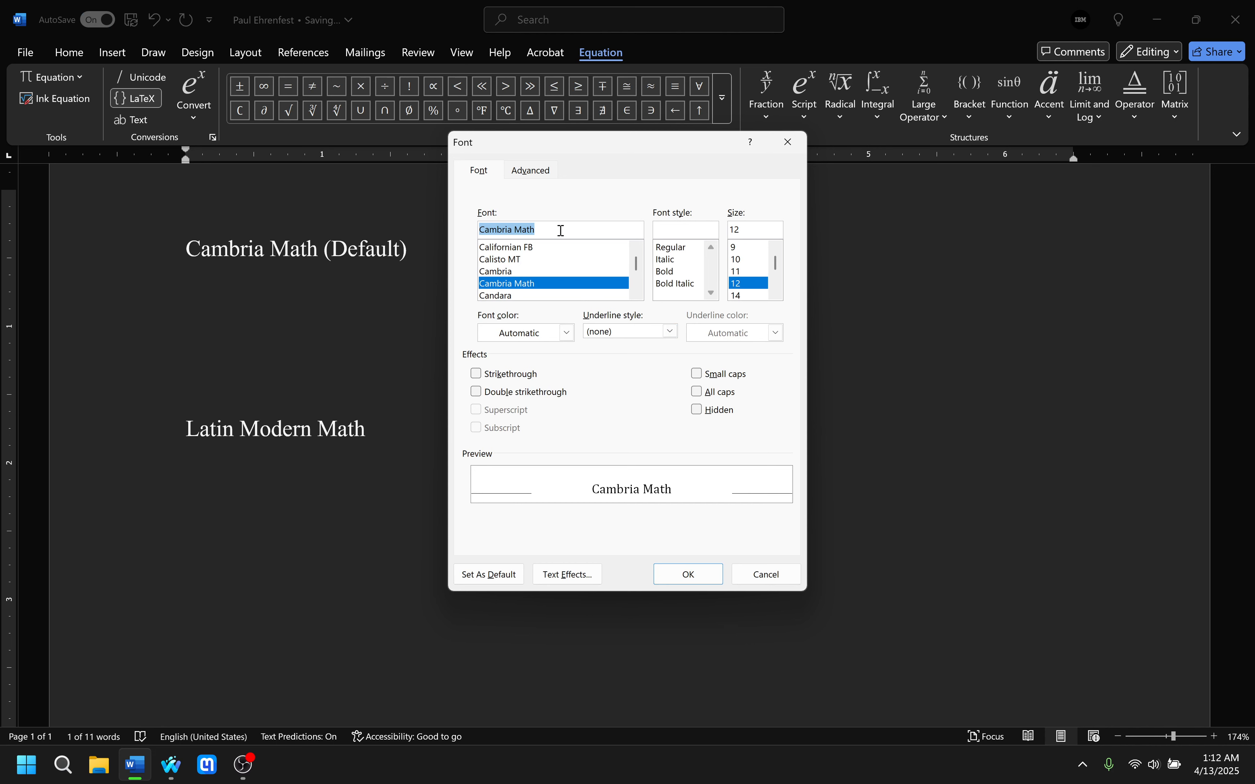
pyautogui.click(561, 230)
pyautogui.press('BackSpace')
pyautogui.press('BackSpace')
pyautogui.press('BackSpace')
pyautogui.press('BackSpace')
pyautogui.press('BackSpace')
pyautogui.press('BackSpace')
pyautogui.press('BackSpace')
pyautogui.press('BackSpace')
pyautogui.press('BackSpace')
pyautogui.press('BackSpace')
pyautogui.write('latin')
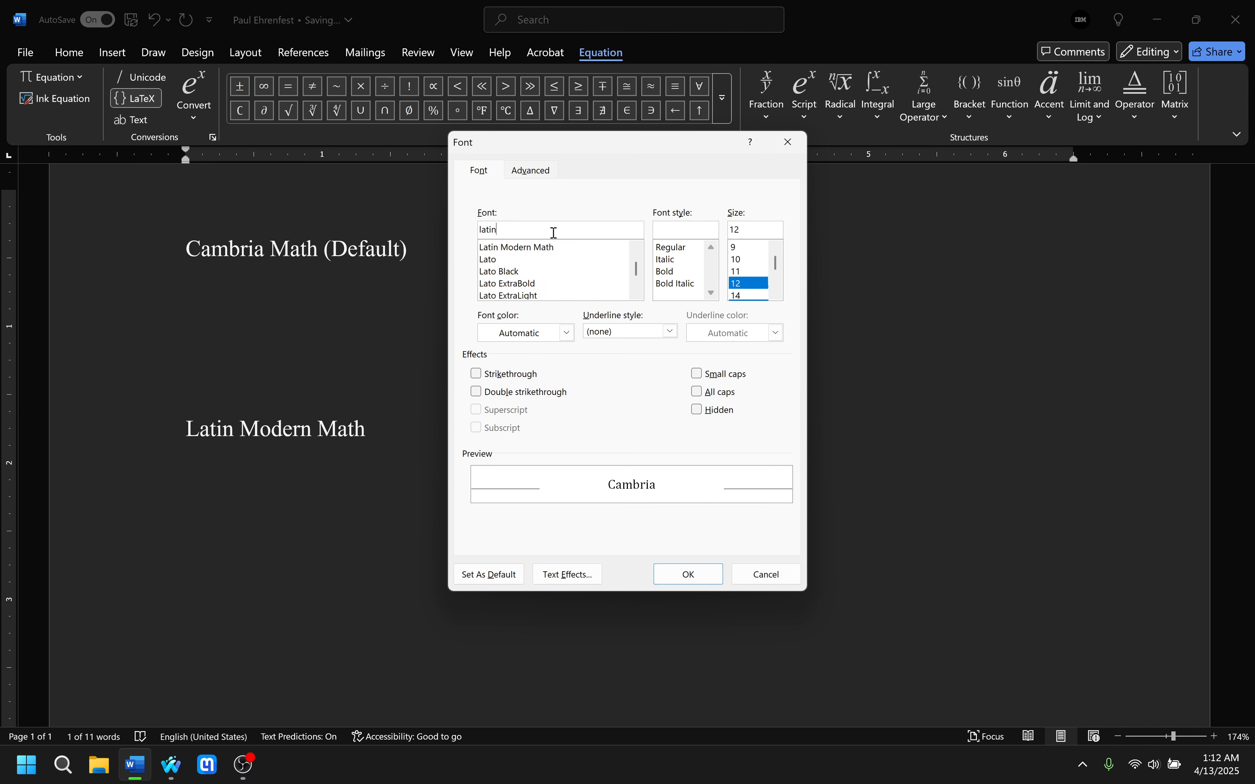
pyautogui.click(523, 248)
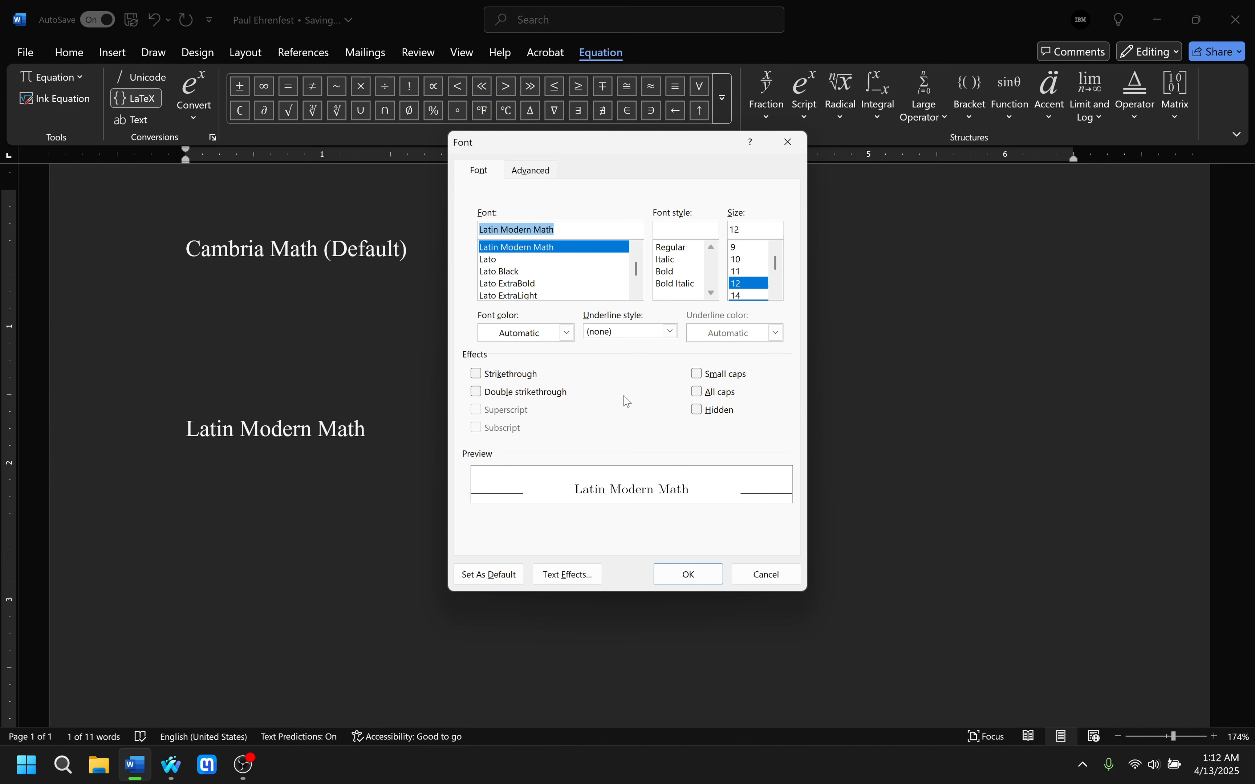
pyautogui.click(687, 574)
pyautogui.click(653, 509)
pyautogui.click(834, 494)
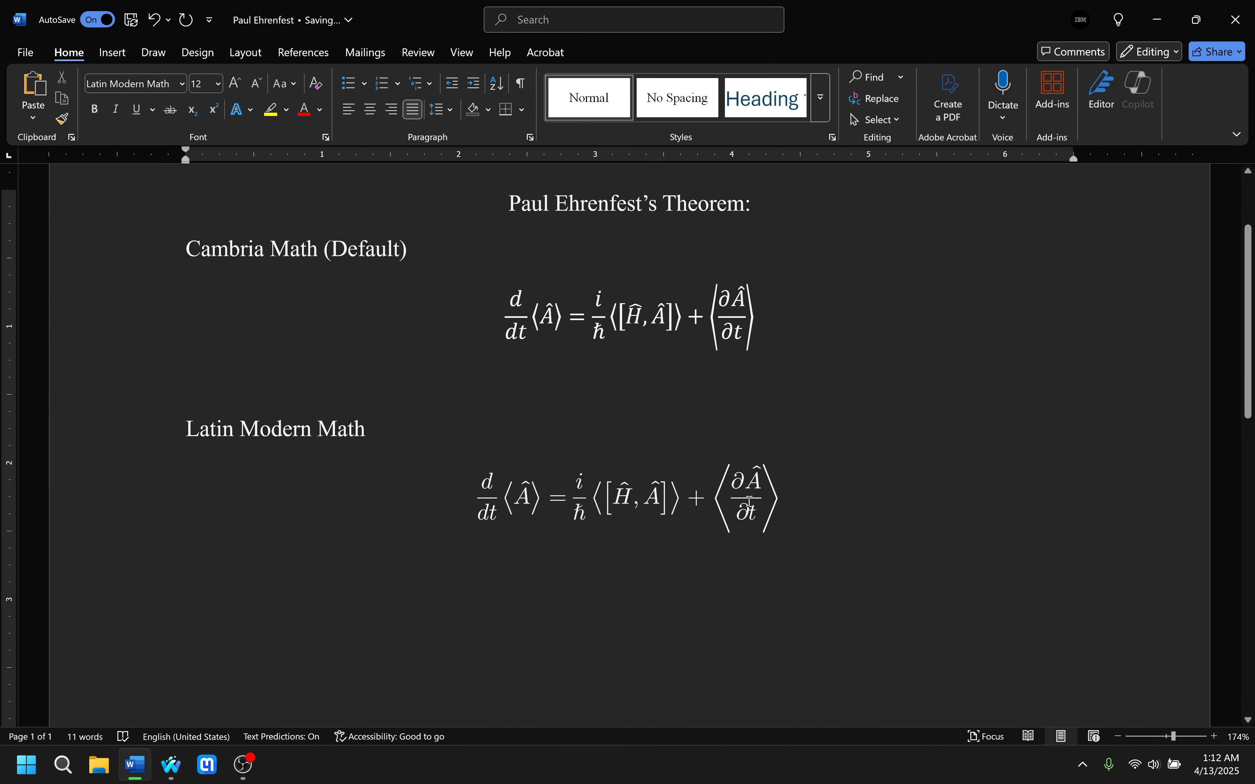
# Compare the Latin Modern Math equation and its symbols with the Cambria Math version above it.
pyautogui.moveTo(479, 493); pyautogui.dragTo(816, 490)
pyautogui.click(907, 528)
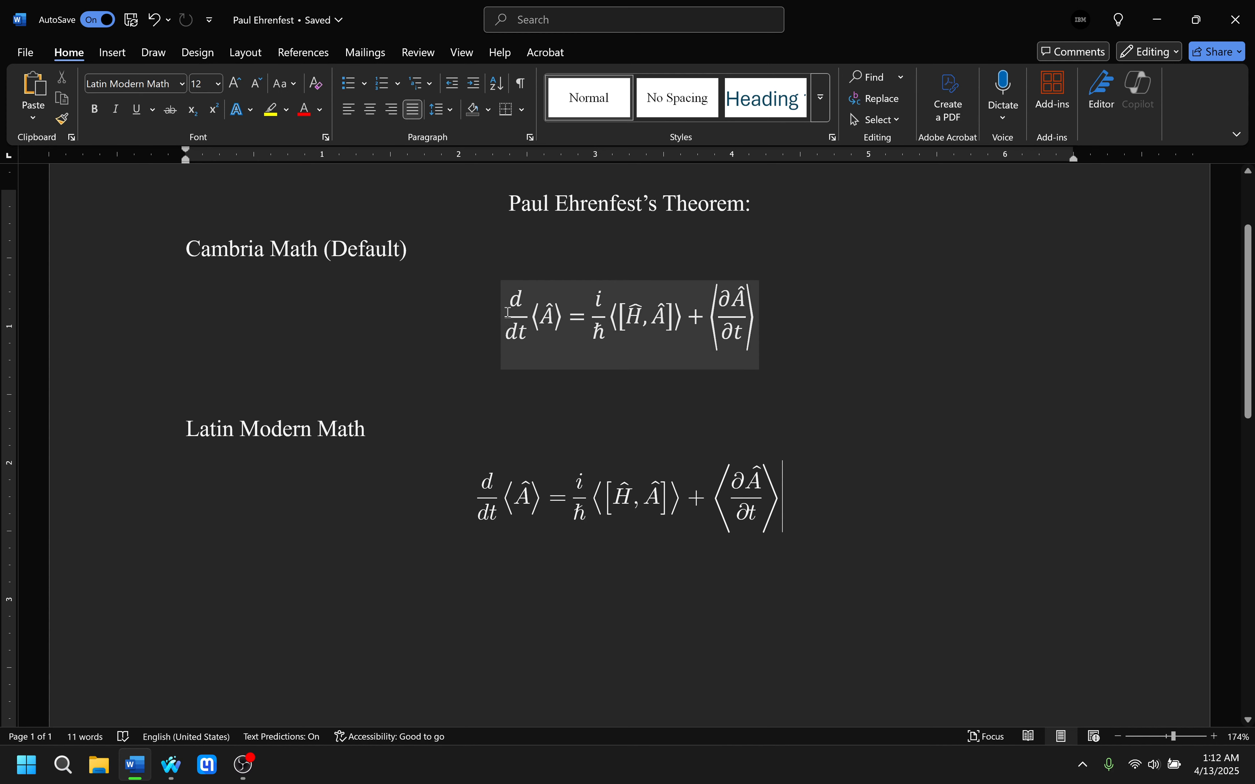
pyautogui.moveTo(507, 312); pyautogui.dragTo(719, 314)
pyautogui.click(844, 476)
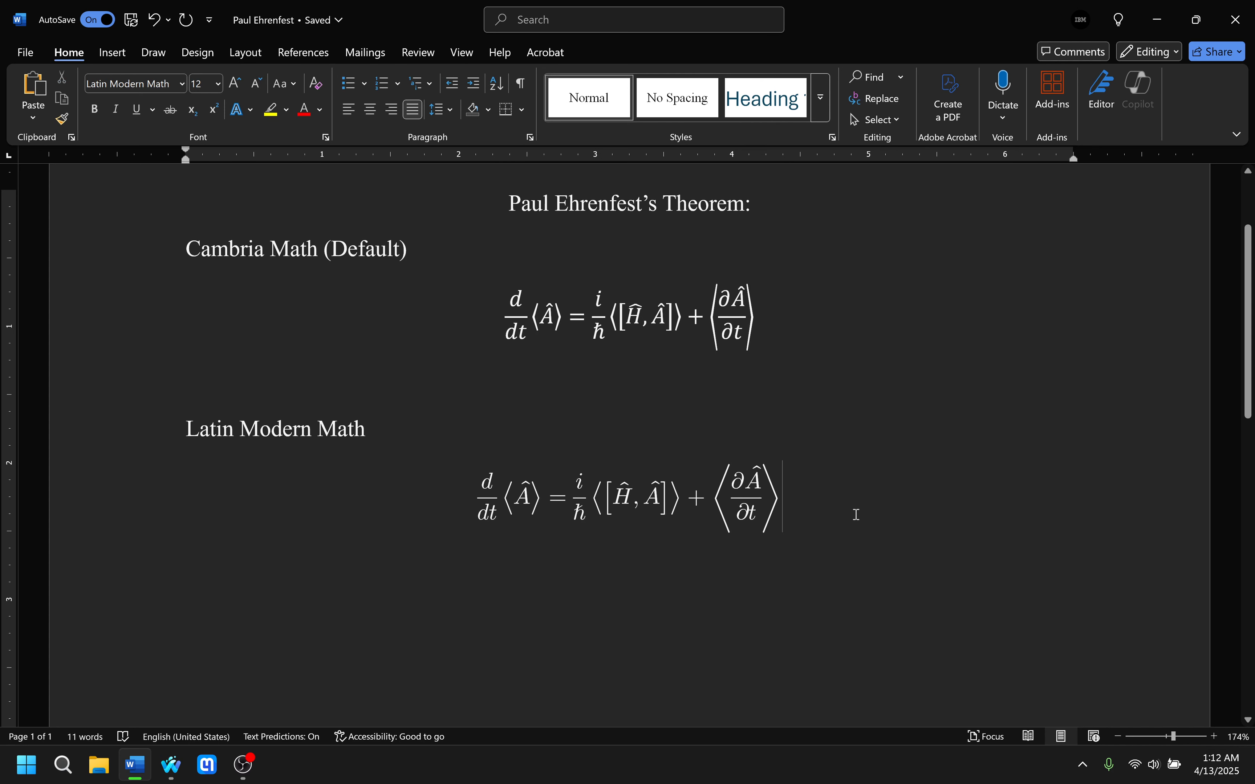
pyautogui.click(687, 518)
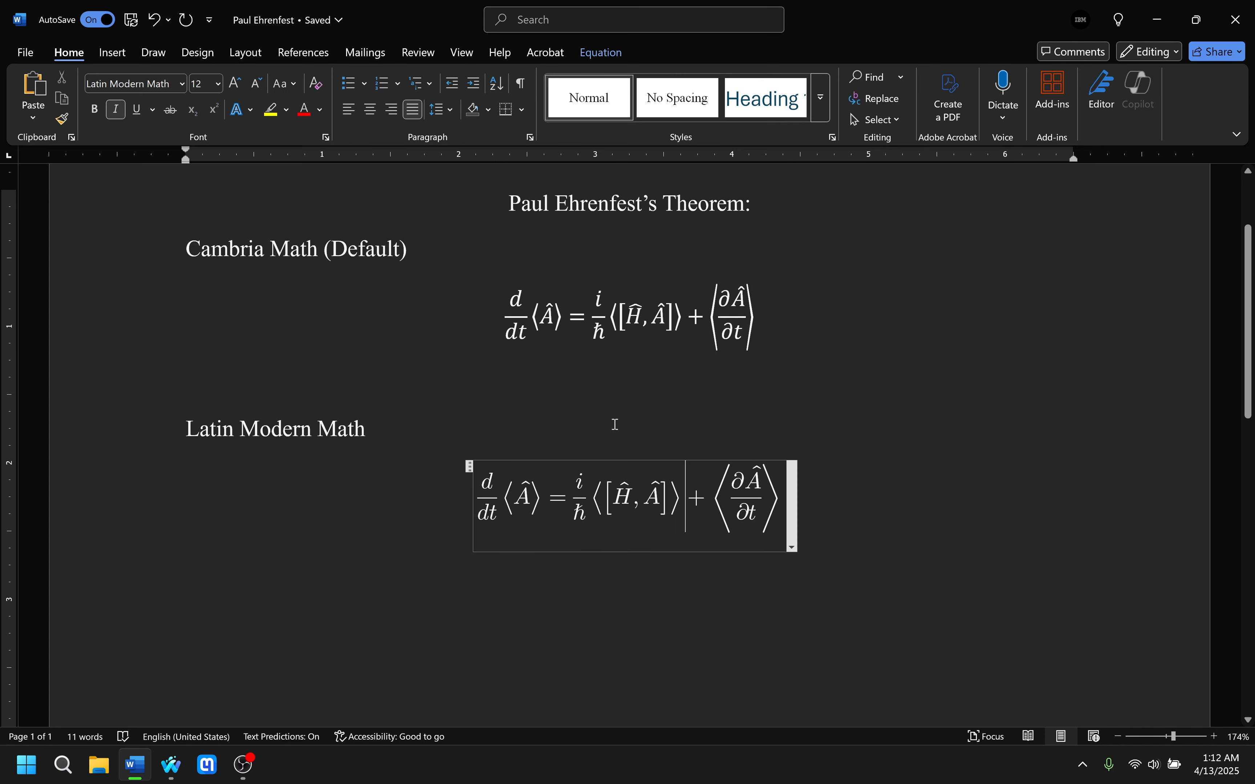
pyautogui.moveTo(485, 493); pyautogui.dragTo(599, 446)
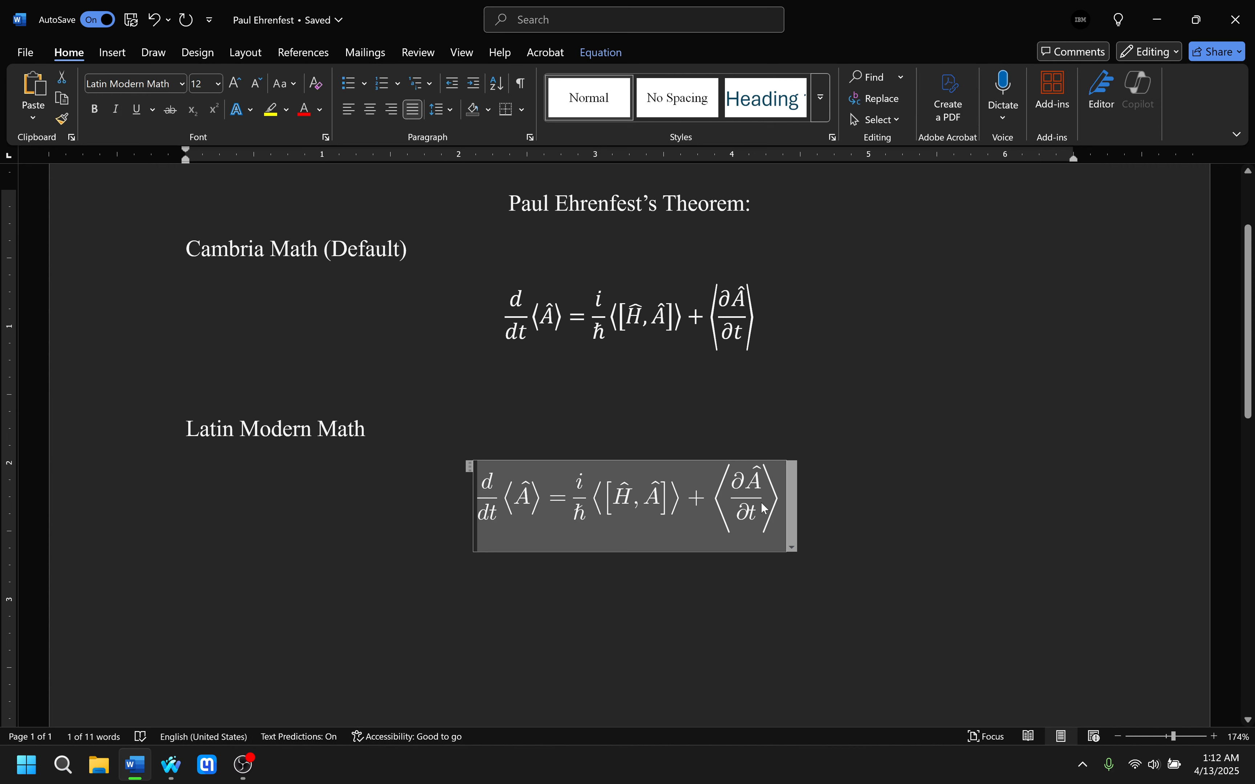
pyautogui.click(599, 53)
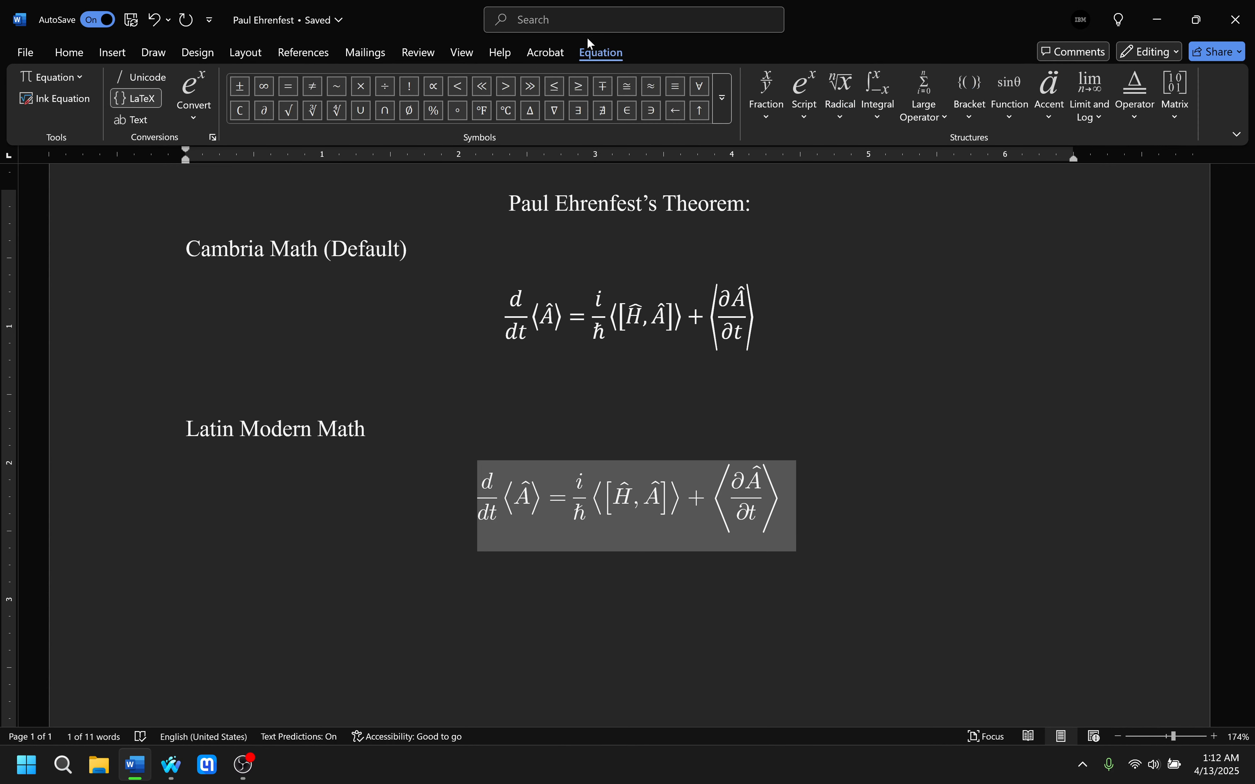
pyautogui.click(582, 512)
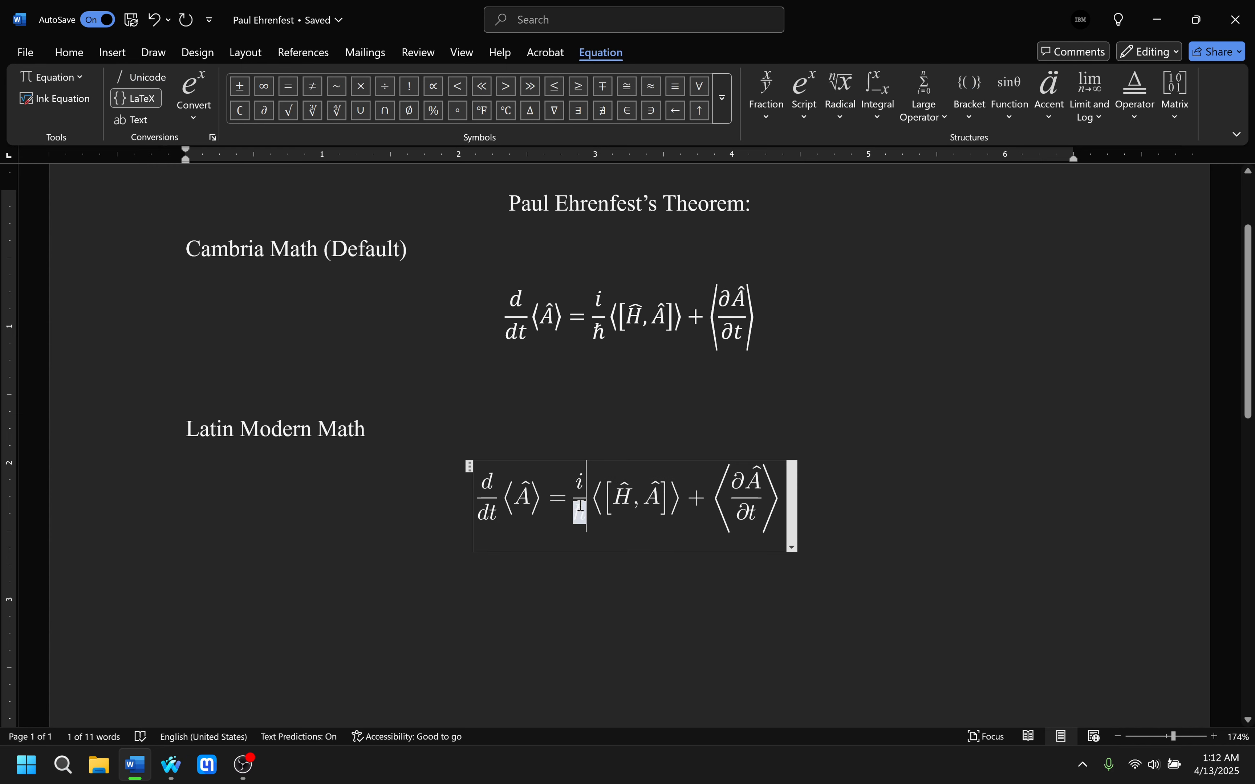
pyautogui.click(460, 494)
pyautogui.doubleClick(520, 495)
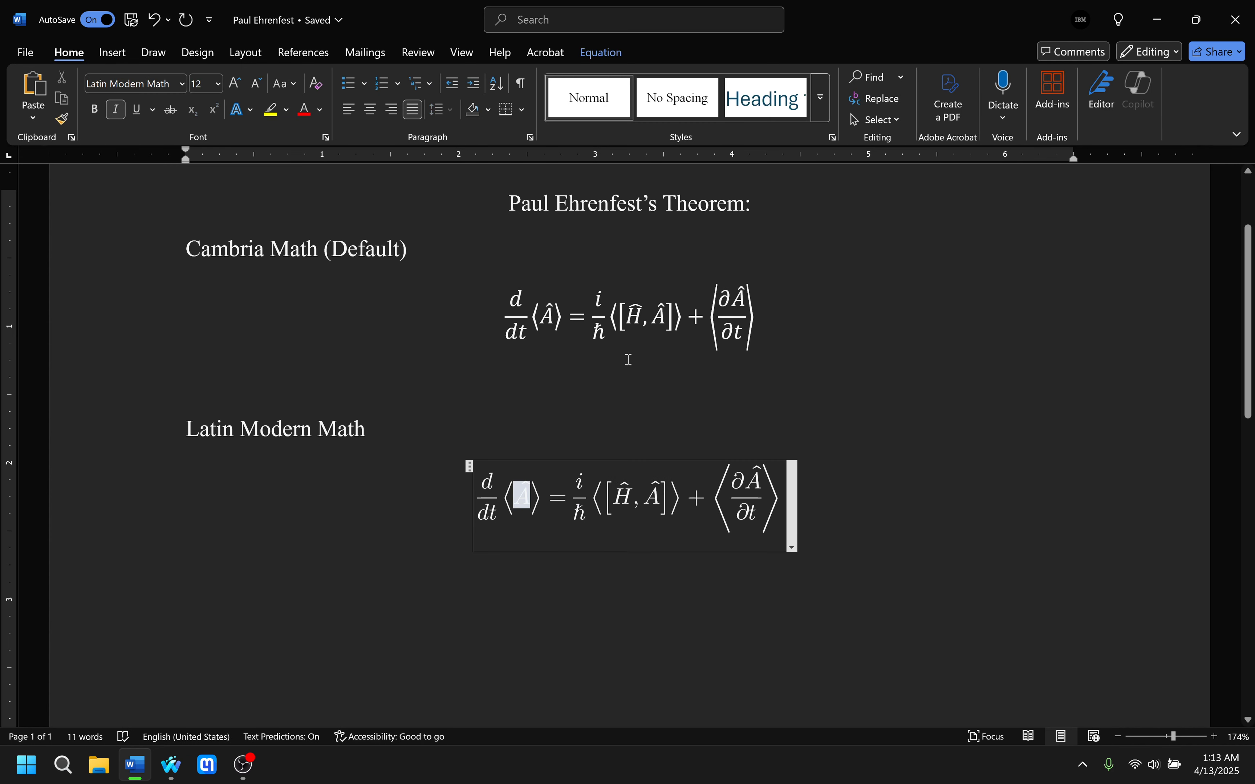
# Set Latin Modern Math as the default font for math regions, also for all new documents based on the Normal template.
pyautogui.click(617, 52)
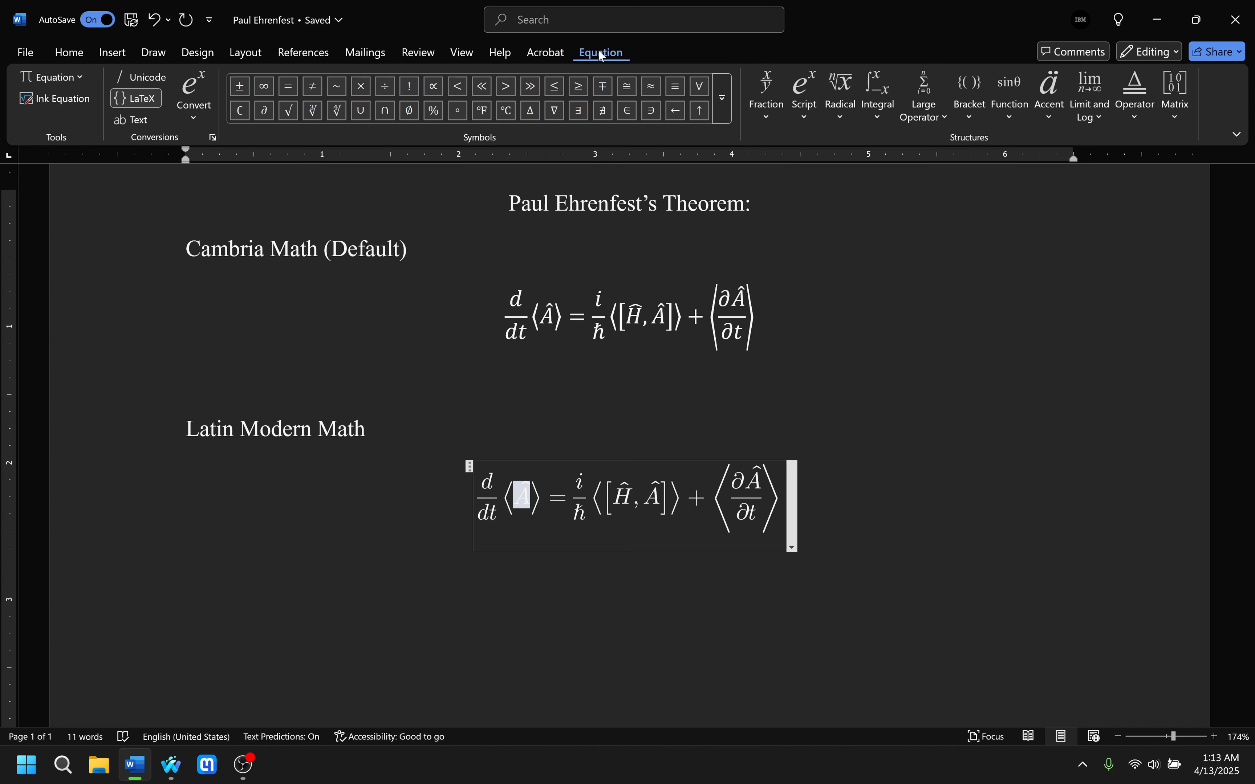
pyautogui.click(214, 139)
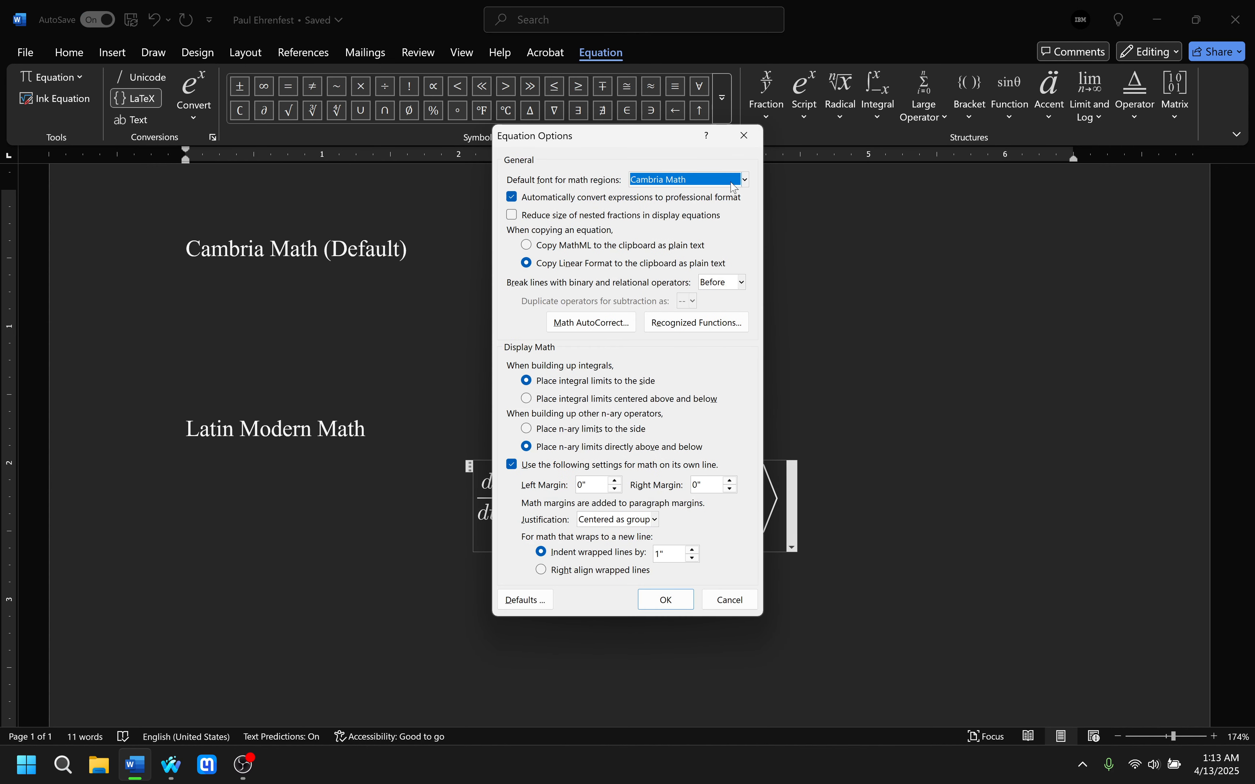
pyautogui.click(744, 182)
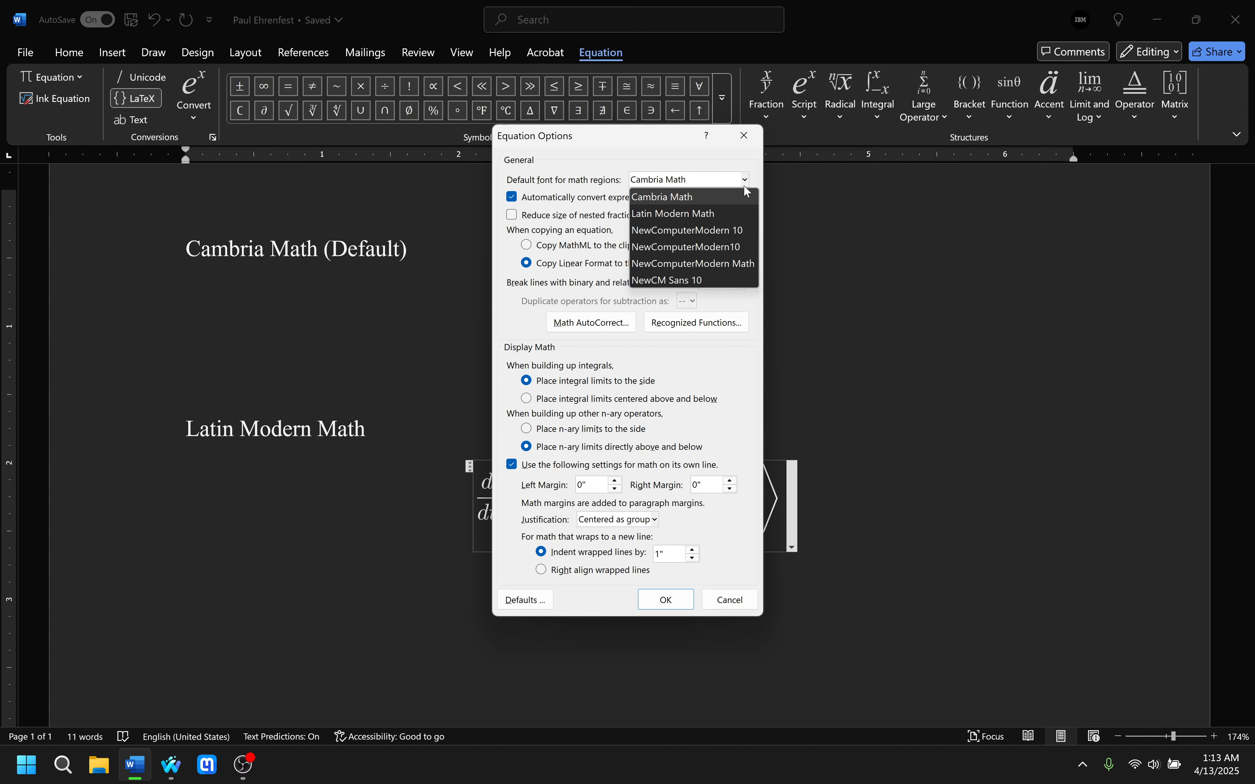
pyautogui.click(725, 215)
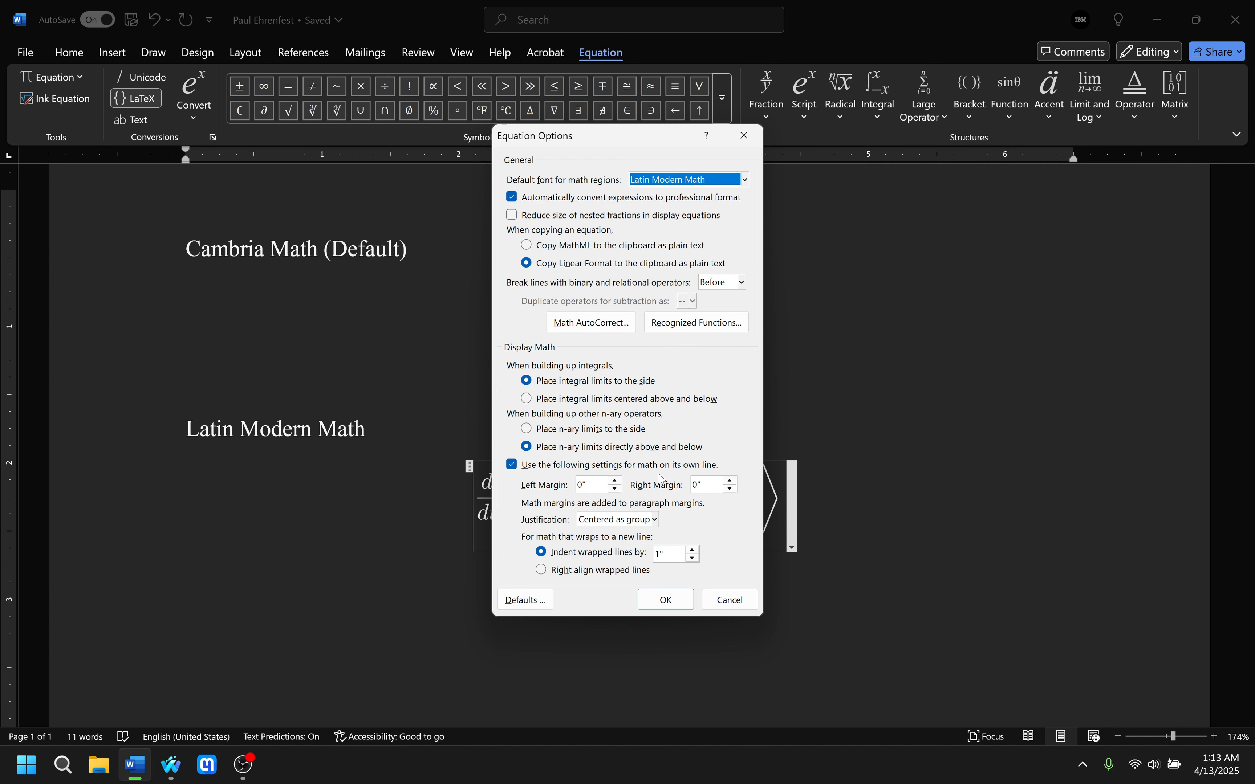
pyautogui.click(526, 603)
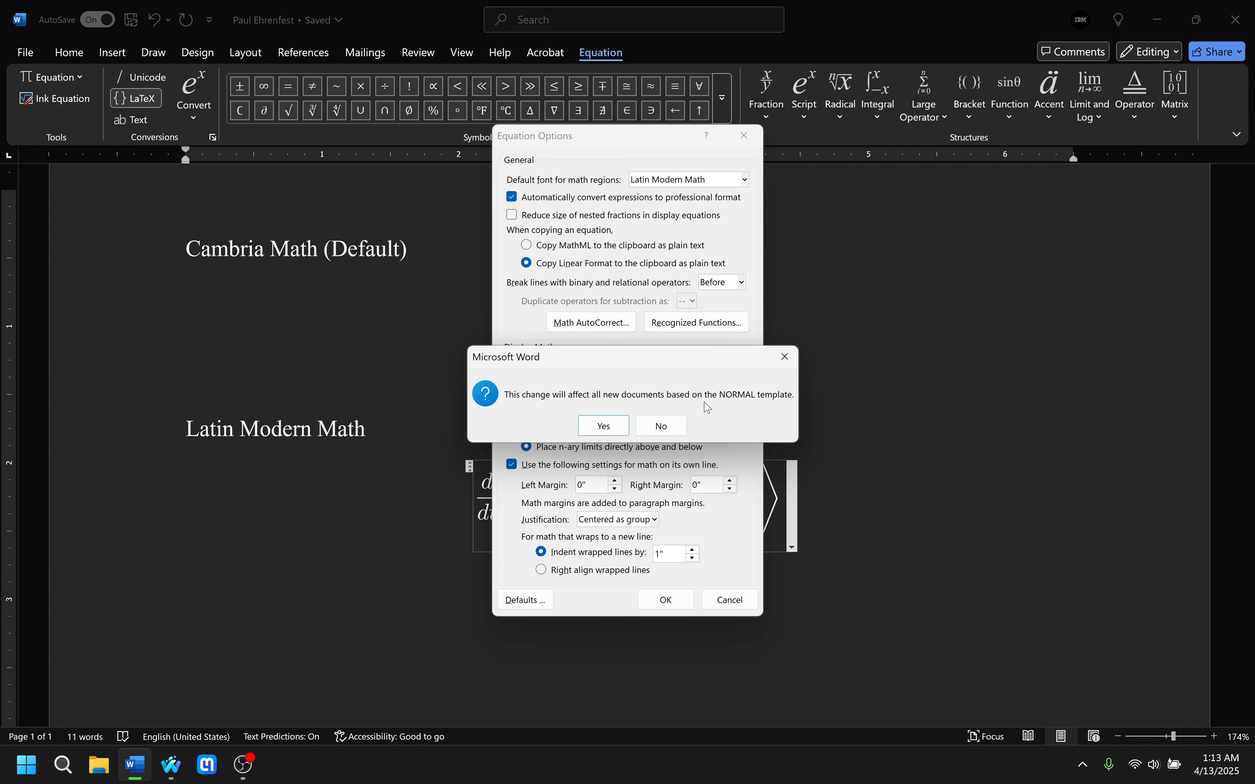
pyautogui.click(603, 426)
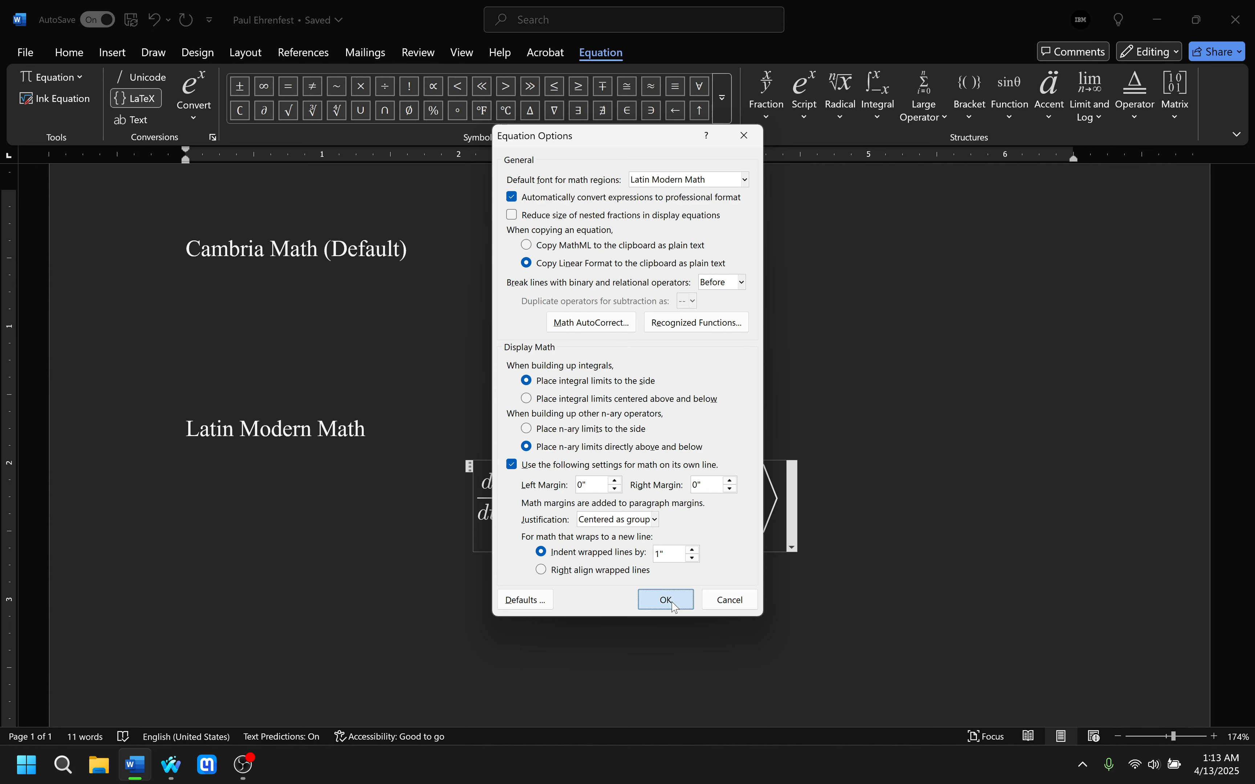
pyautogui.click(666, 599)
# Enter the LaTeX fraction \frac{i}{\hbar} on the empty line below the Latin Modern Math equation.
pyautogui.click(642, 563)
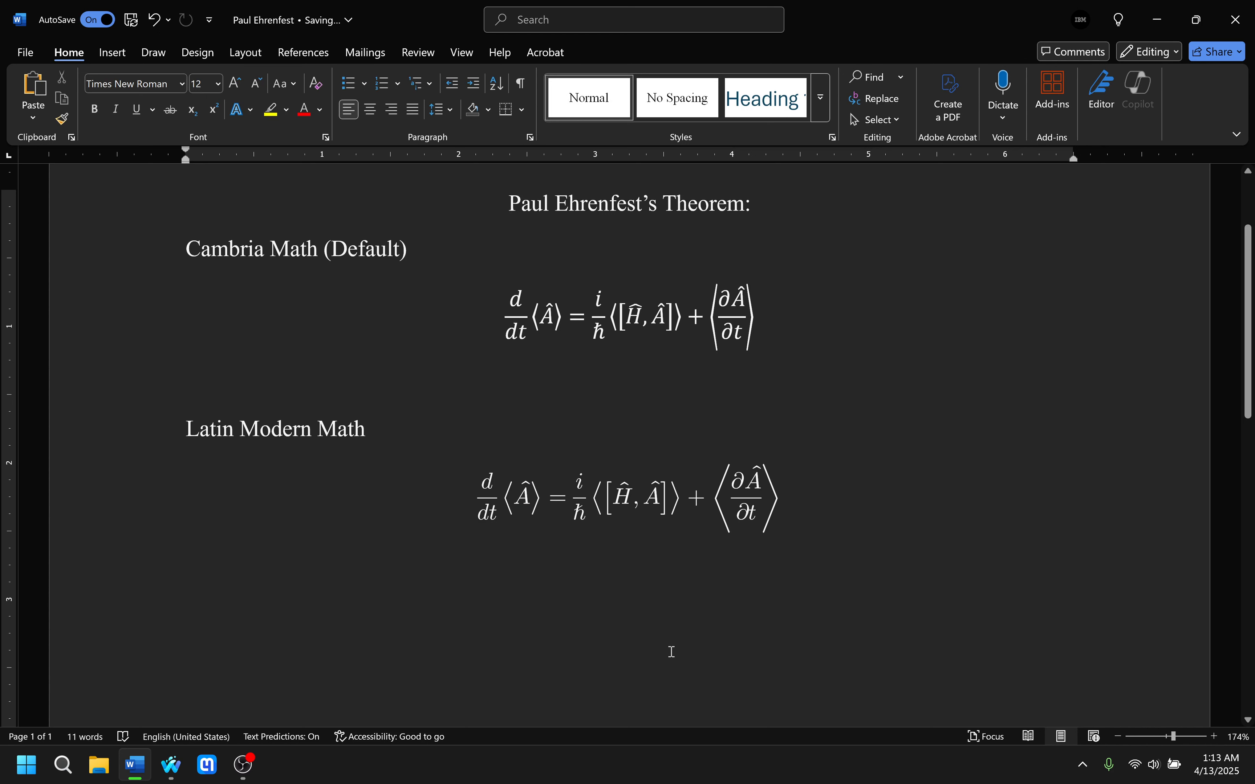
pyautogui.write('\\')
pyautogui.press('BackSpace')
pyautogui.write('\\fr')
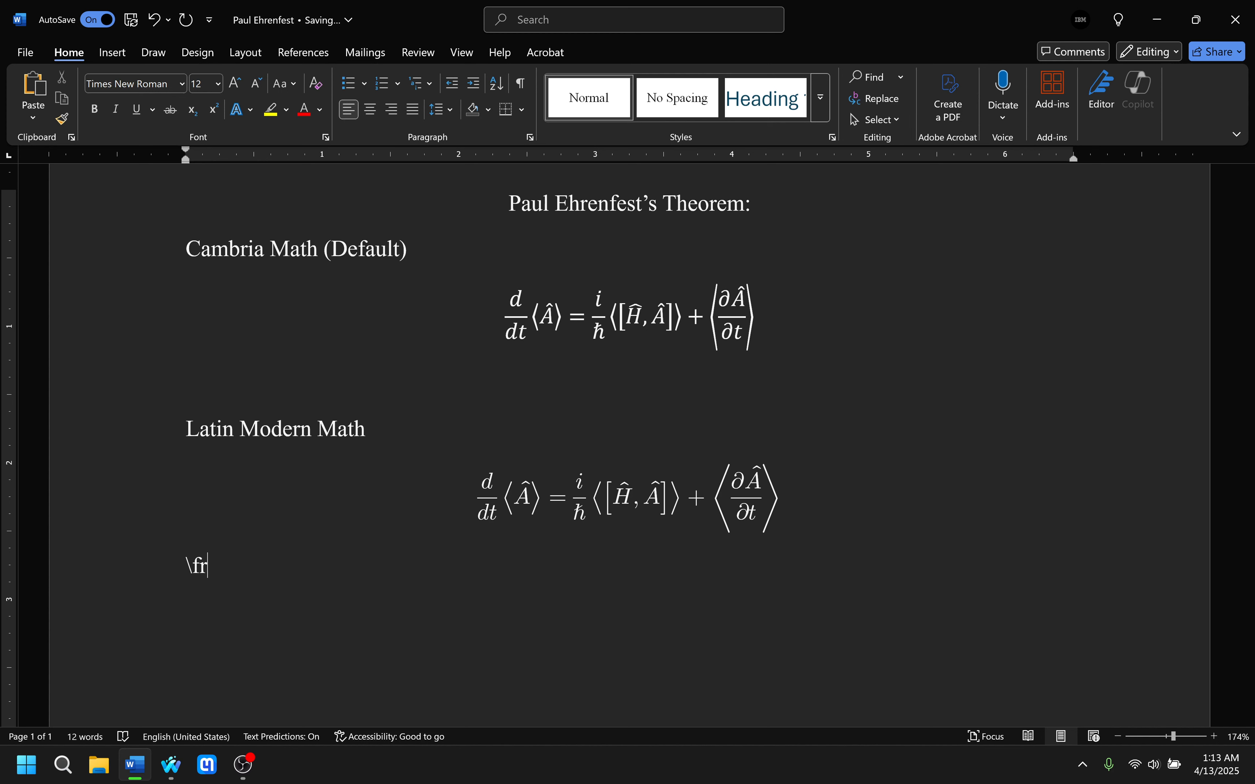
pyautogui.write('ac{}{}')
pyautogui.press('Left')
pyautogui.press('Left')
pyautogui.press('Left')
pyautogui.write('i')
pyautogui.press('Right')
pyautogui.press('Right')
pyautogui.write('\\hbar')
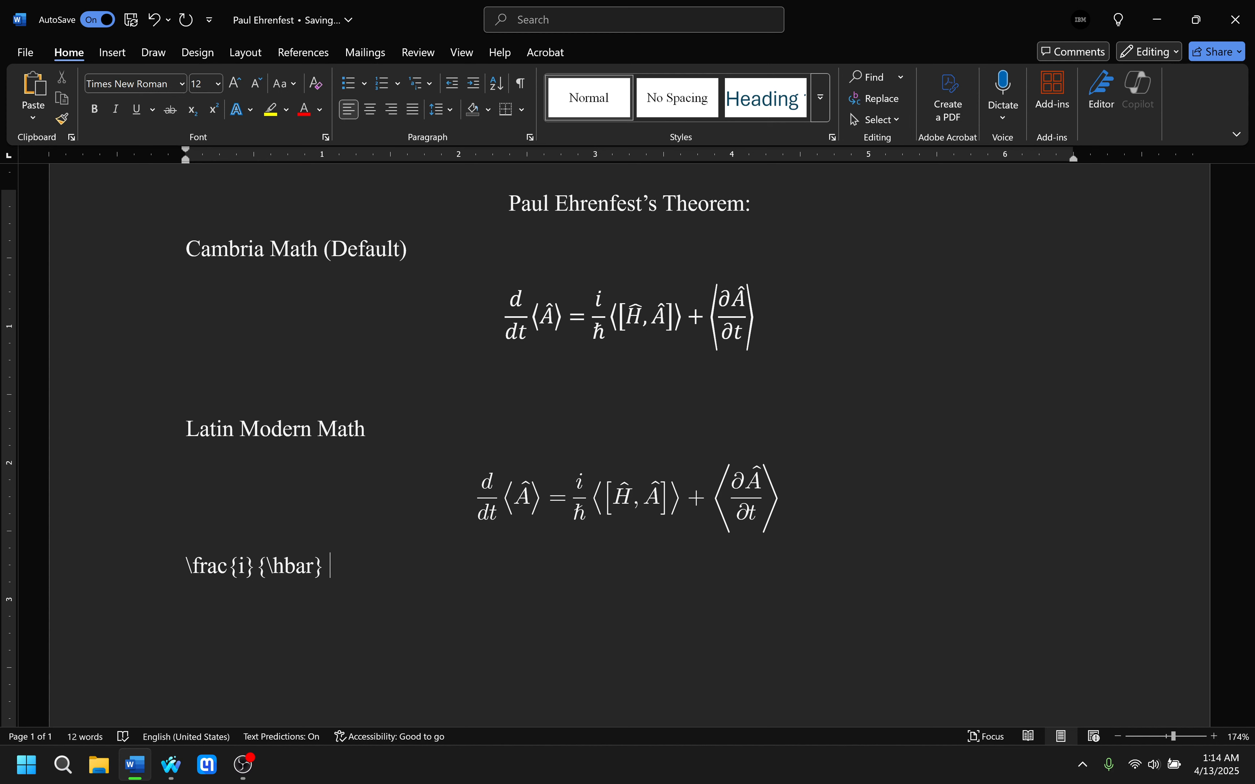
# Add the term x^2ei\phi after the LaTeX fraction.
pyautogui.write('x^2e')
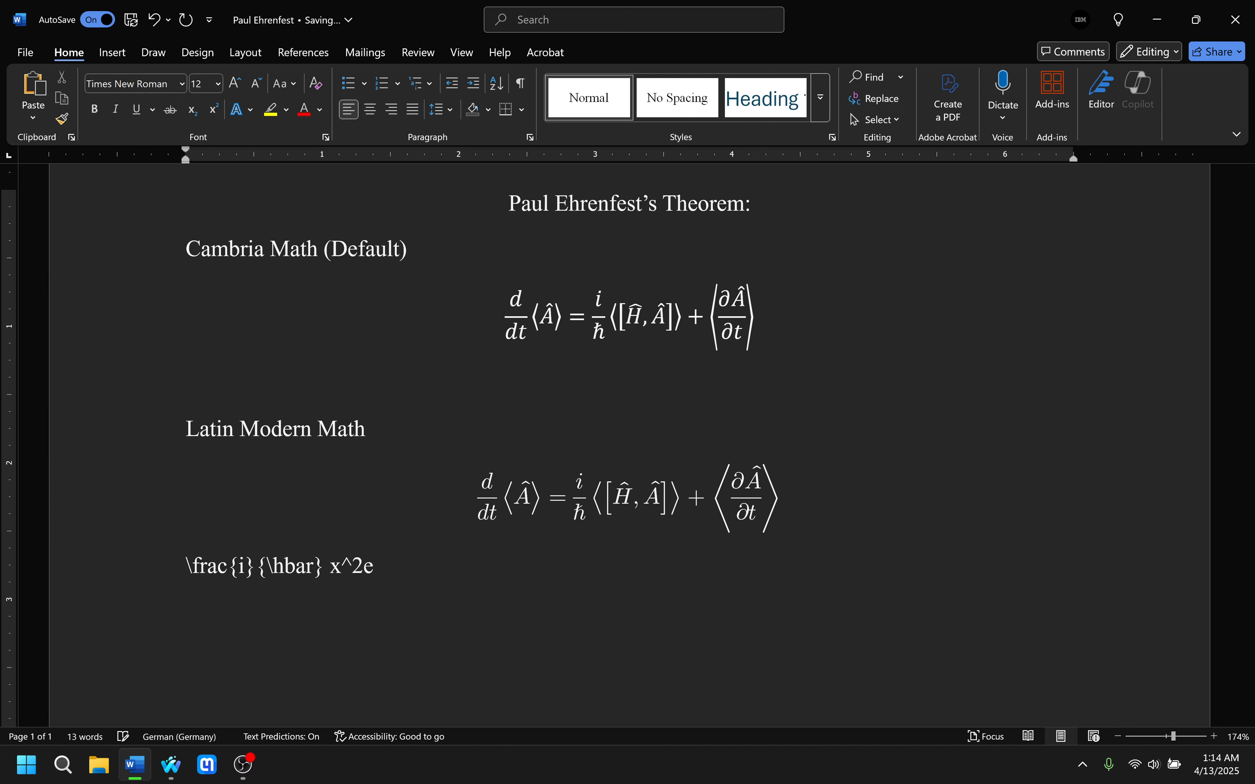
pyautogui.write('i')
pyautogui.write('\\')
pyautogui.write('pih')
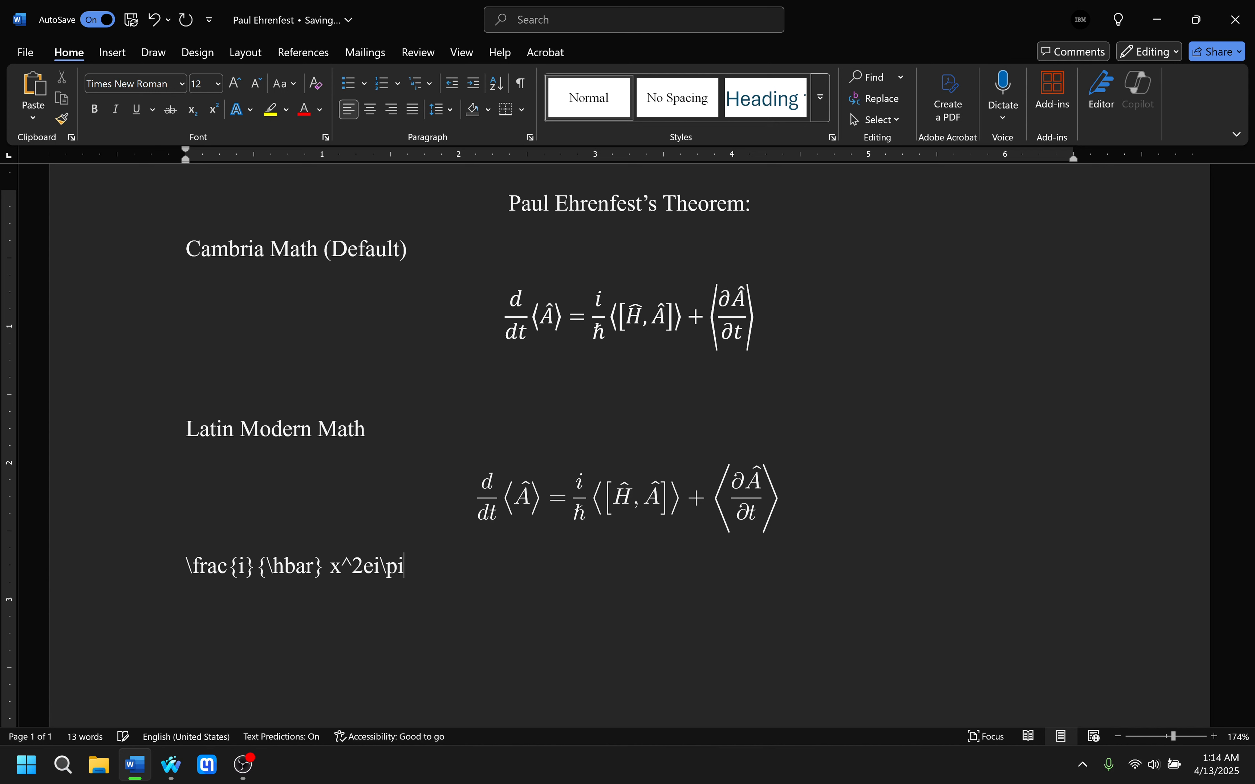
pyautogui.press('BackSpace')
pyautogui.press('BackSpace')
pyautogui.write('hi')
# Enclose the exponent of x in braces and space out its terms so it reads x^{2 e i \phi}.
pyautogui.press('Left')
pyautogui.press('Left')
pyautogui.press('Left')
pyautogui.press('Left')
pyautogui.press('Right')
pyautogui.press('Right')
pyautogui.press('Right')
pyautogui.press('Right')
pyautogui.write('}')
pyautogui.press('Left')
pyautogui.write('{')
pyautogui.press('Right')
pyautogui.press('Right')
pyautogui.press('Right')
pyautogui.press('Right')
pyautogui.press('Right')
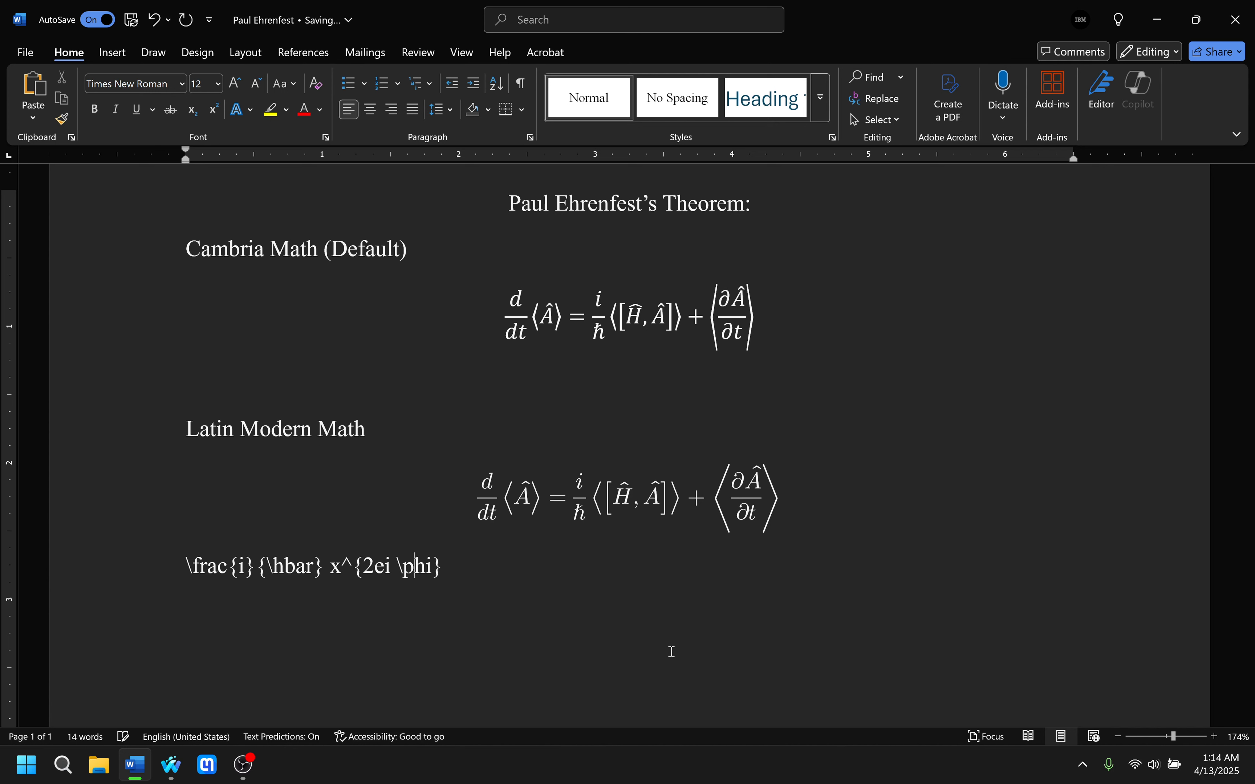
pyautogui.press('Left')
pyautogui.press('Left')
pyautogui.press('Left')
pyautogui.press('Left')
pyautogui.press('Left')
pyautogui.press('Left')
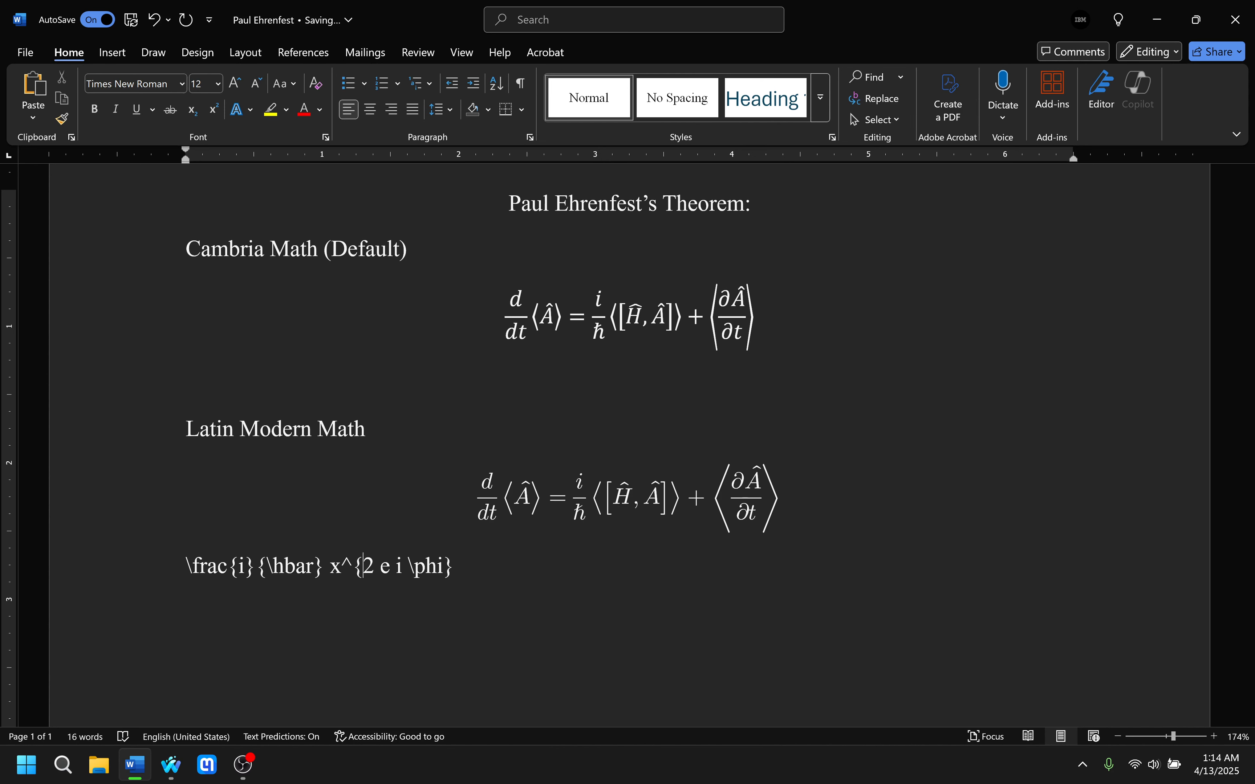
pyautogui.moveTo(351, 567); pyautogui.dragTo(453, 576)
pyautogui.click(453, 576)
pyautogui.click(289, 571)
pyautogui.click(447, 570)
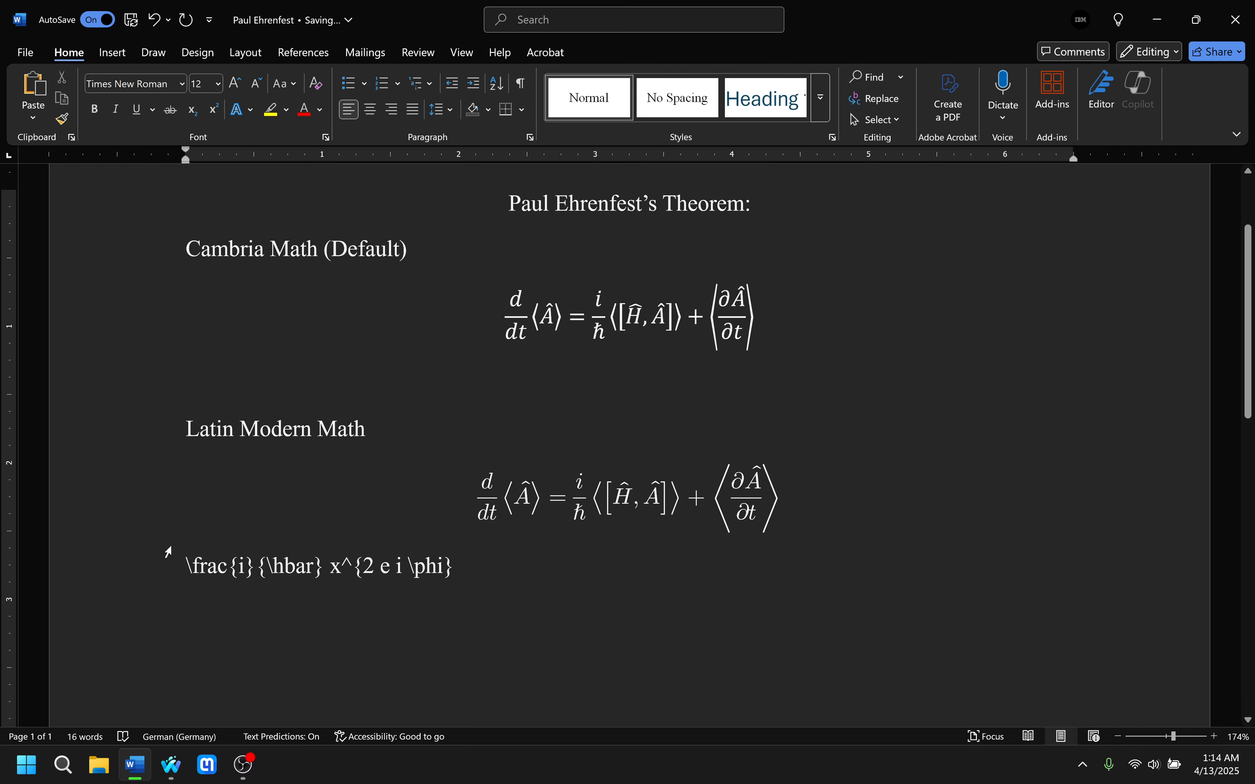
# Turn the line \frac{i}{\hbar} x^{2 e i \phi} into an equation and convert it to Professional format.
pyautogui.moveTo(191, 574); pyautogui.dragTo(461, 576)
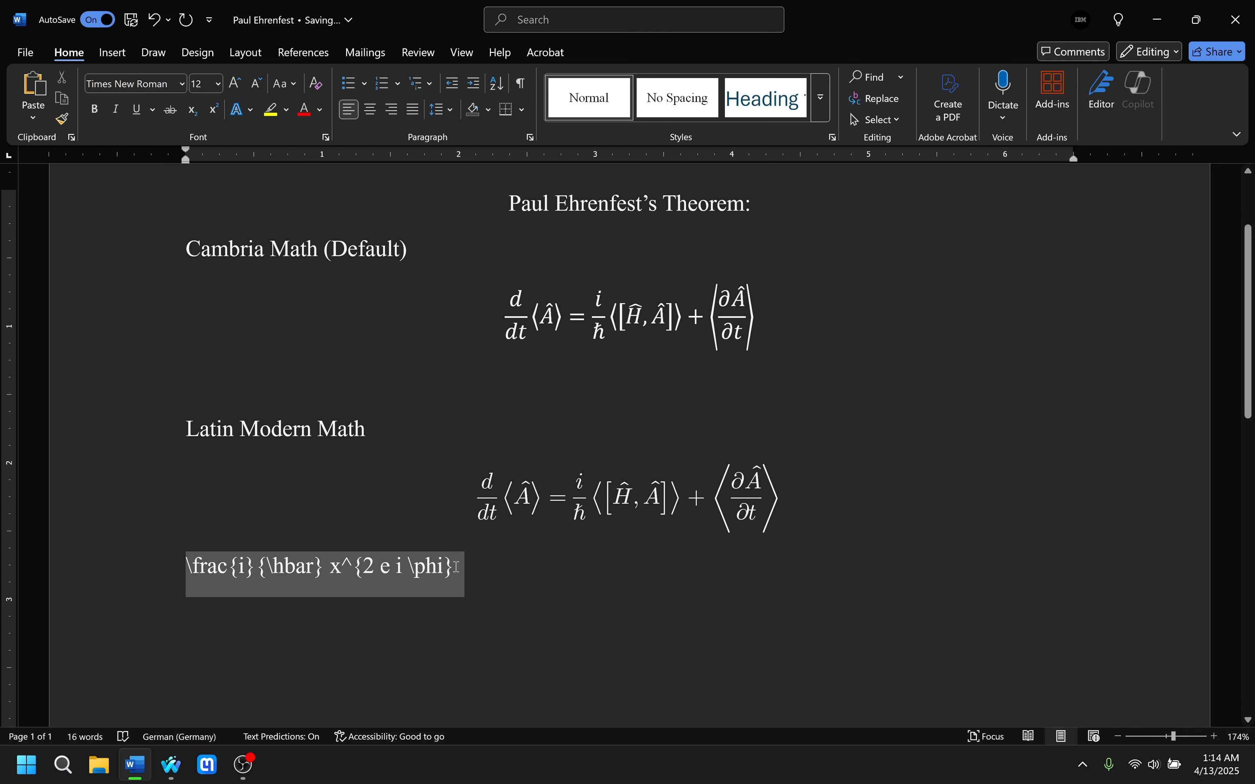
pyautogui.click(113, 54)
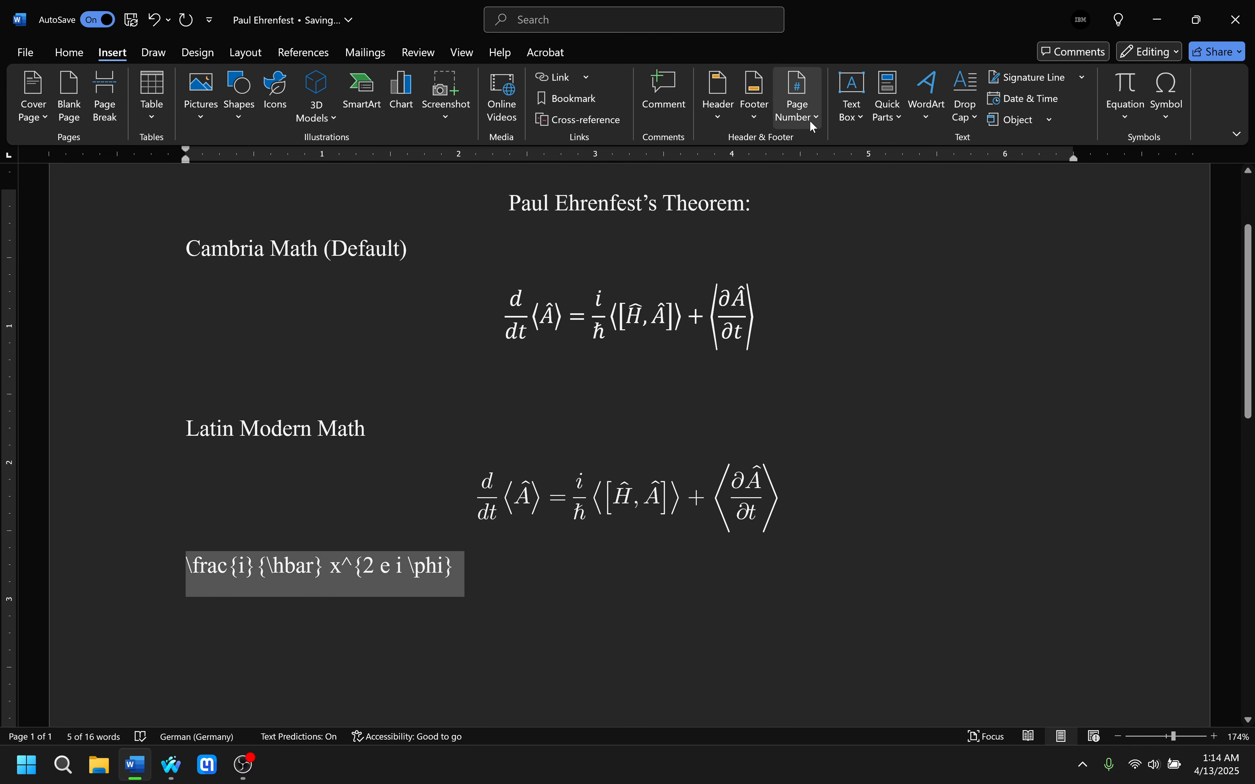
pyautogui.click(1133, 86)
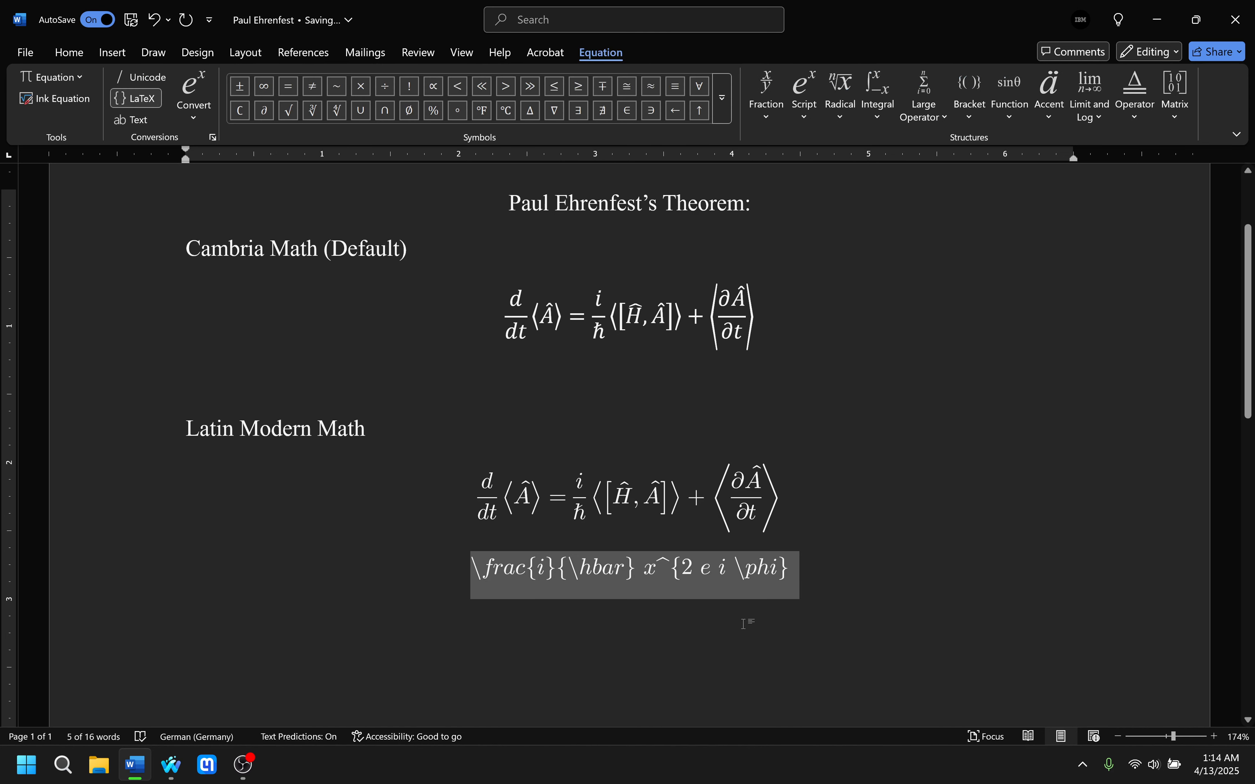
pyautogui.rightClick(617, 577)
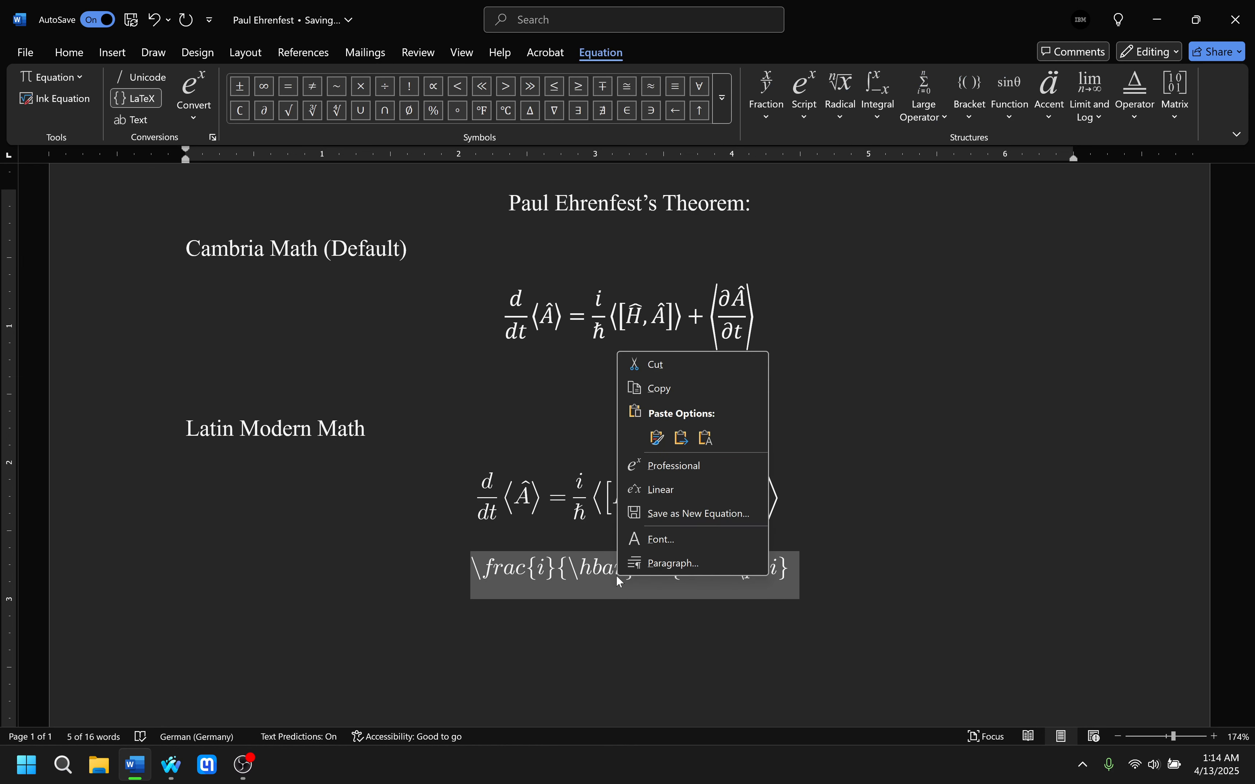
pyautogui.click(697, 466)
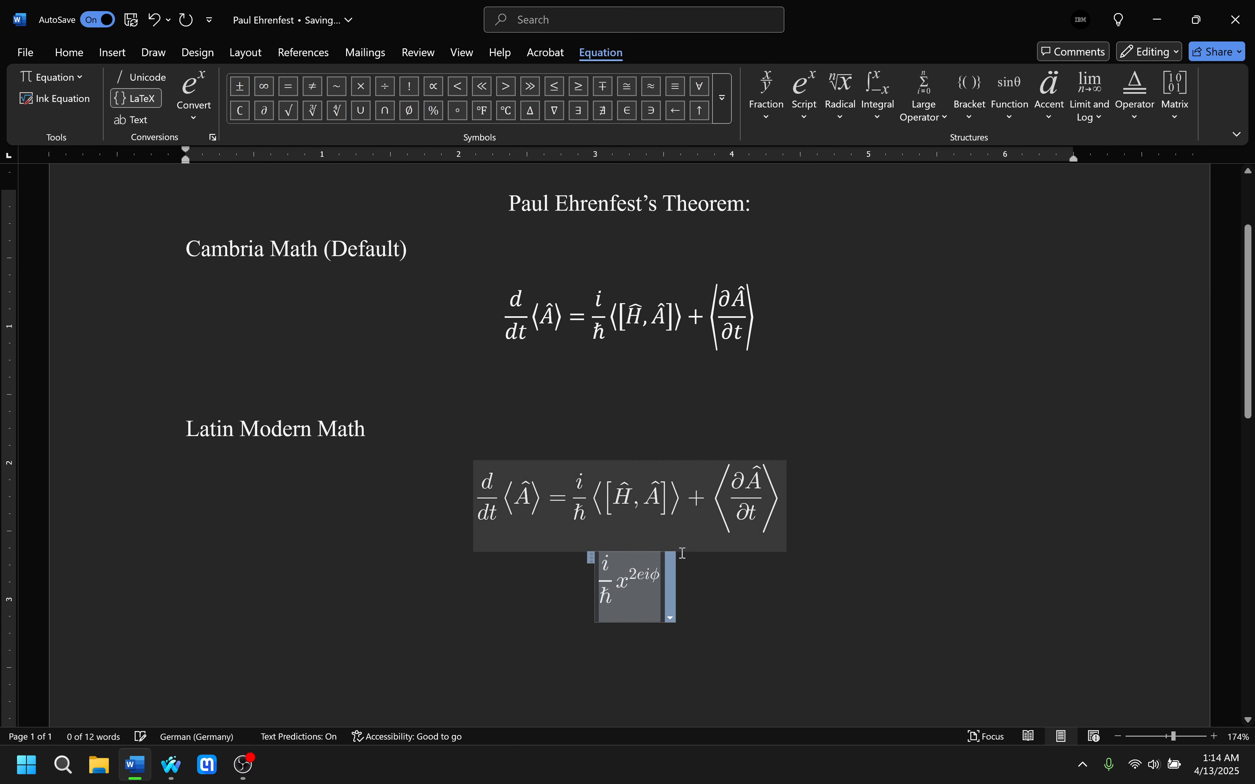
pyautogui.click(665, 615)
pyautogui.click(659, 607)
pyautogui.click(701, 598)
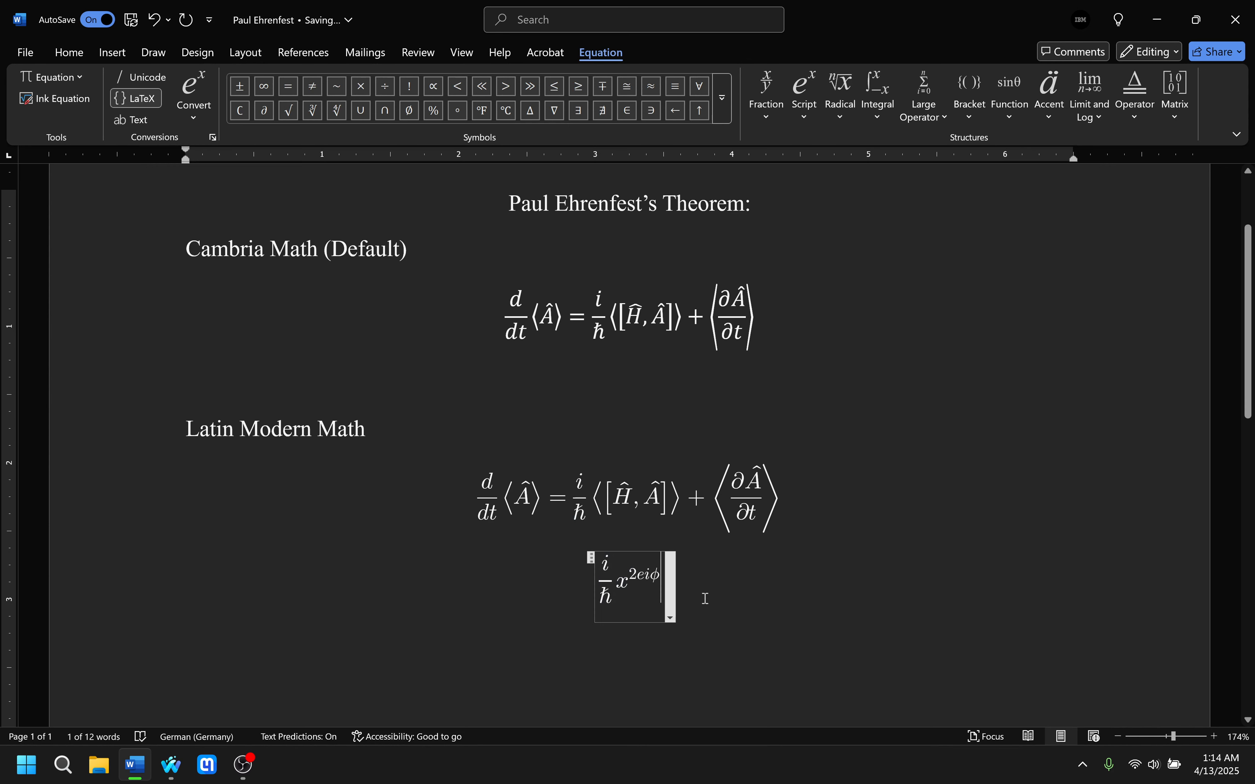
pyautogui.click(704, 598)
pyautogui.click(605, 589)
pyautogui.moveTo(602, 583); pyautogui.dragTo(712, 586)
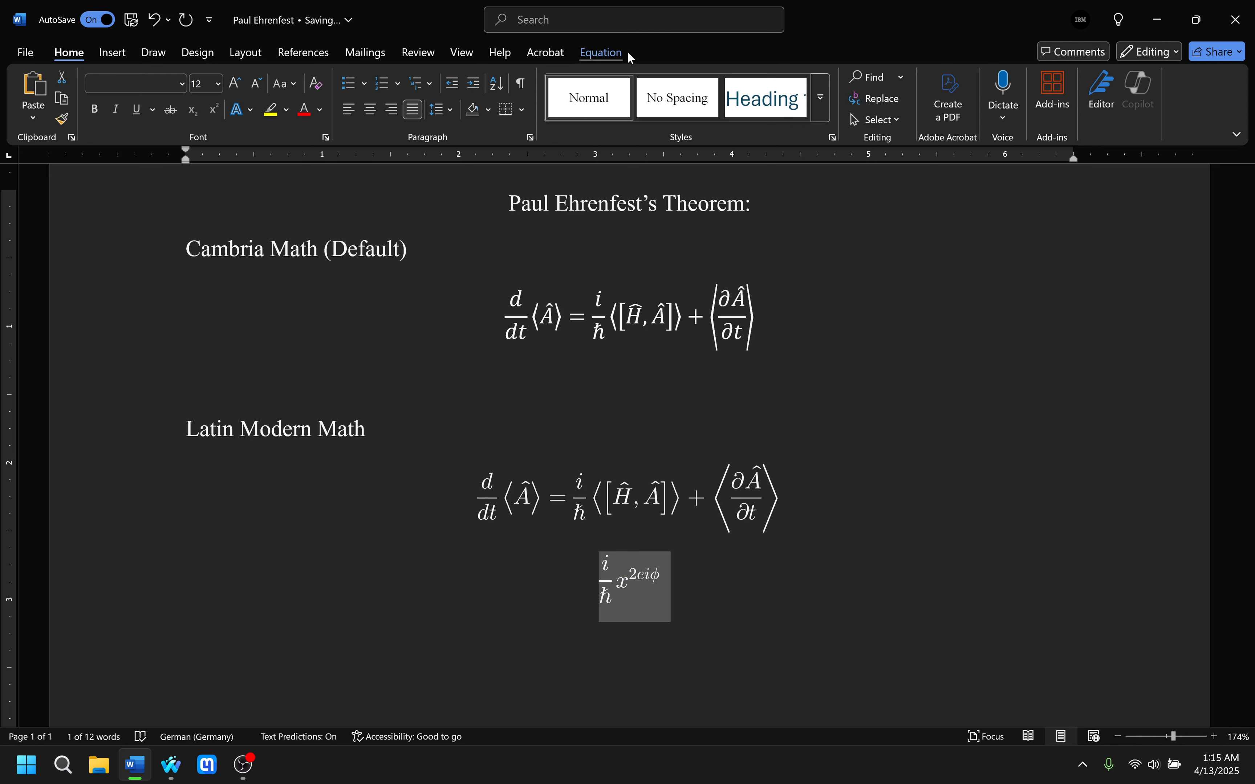
pyautogui.click(615, 52)
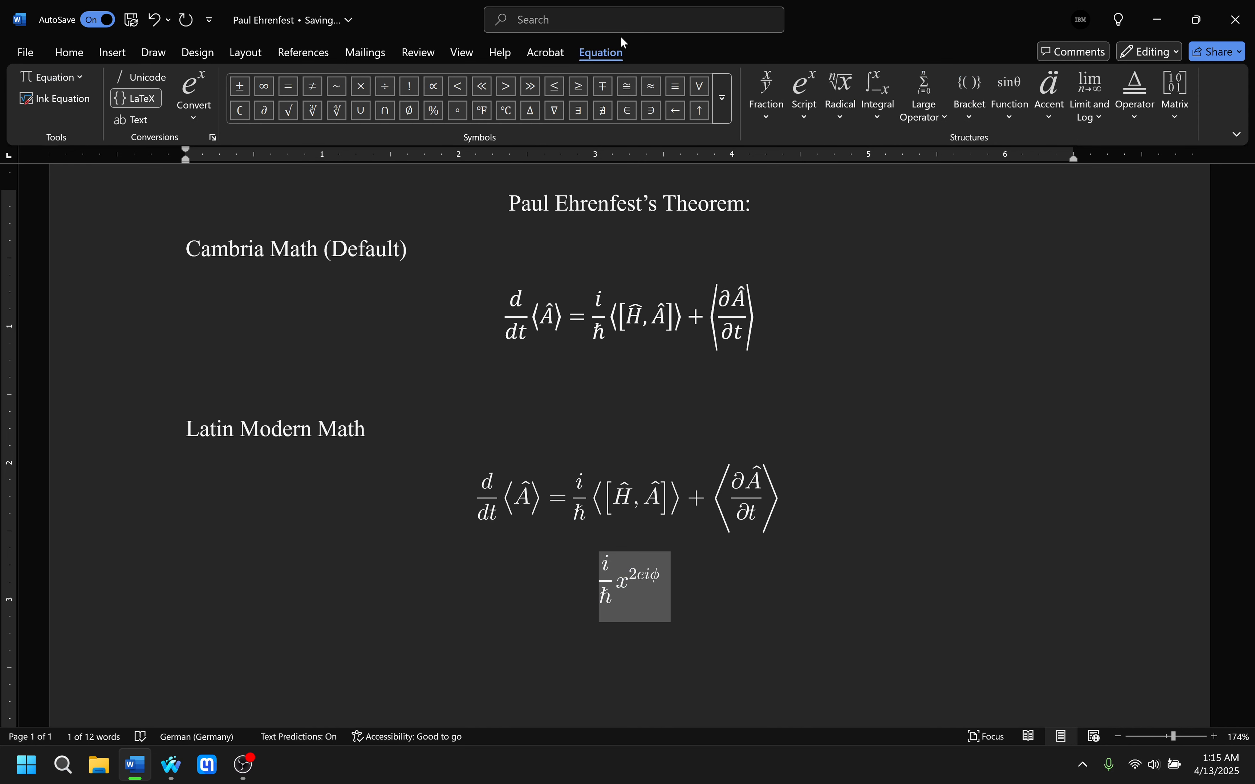
pyautogui.click(715, 586)
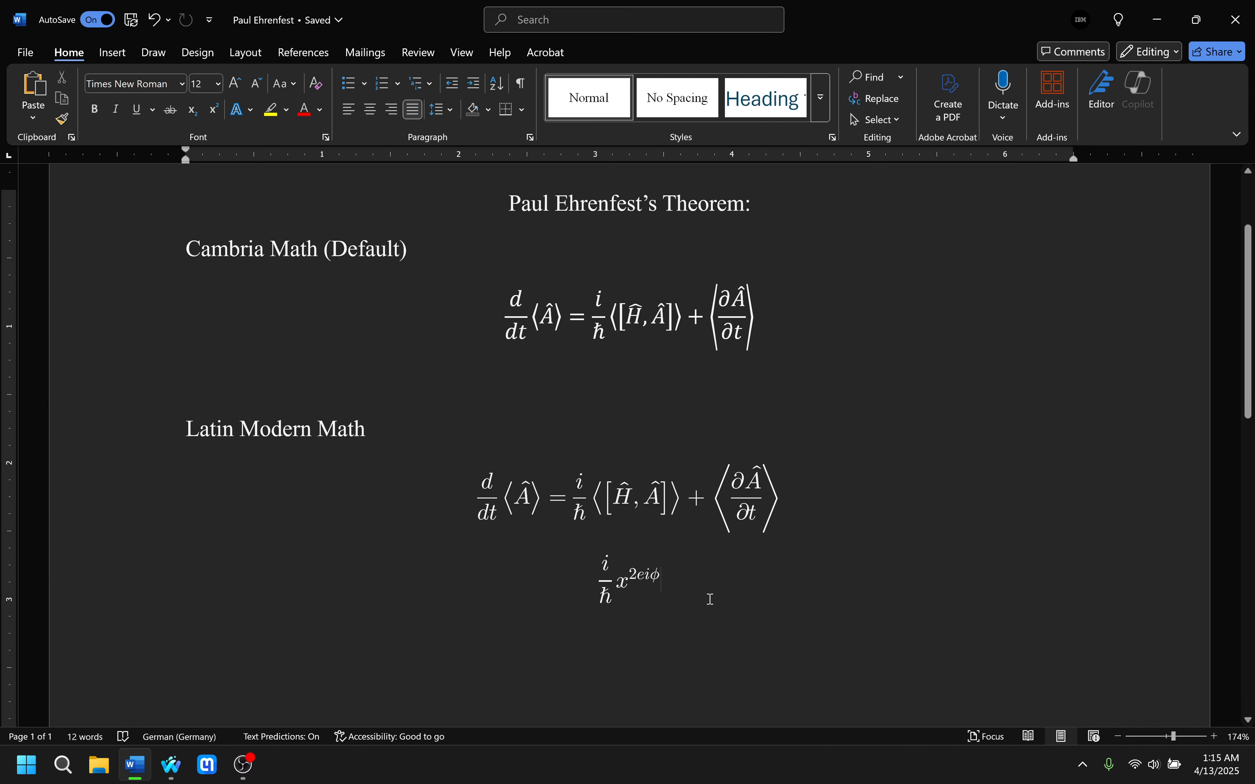
pyautogui.scroll(-3, 710, 599)
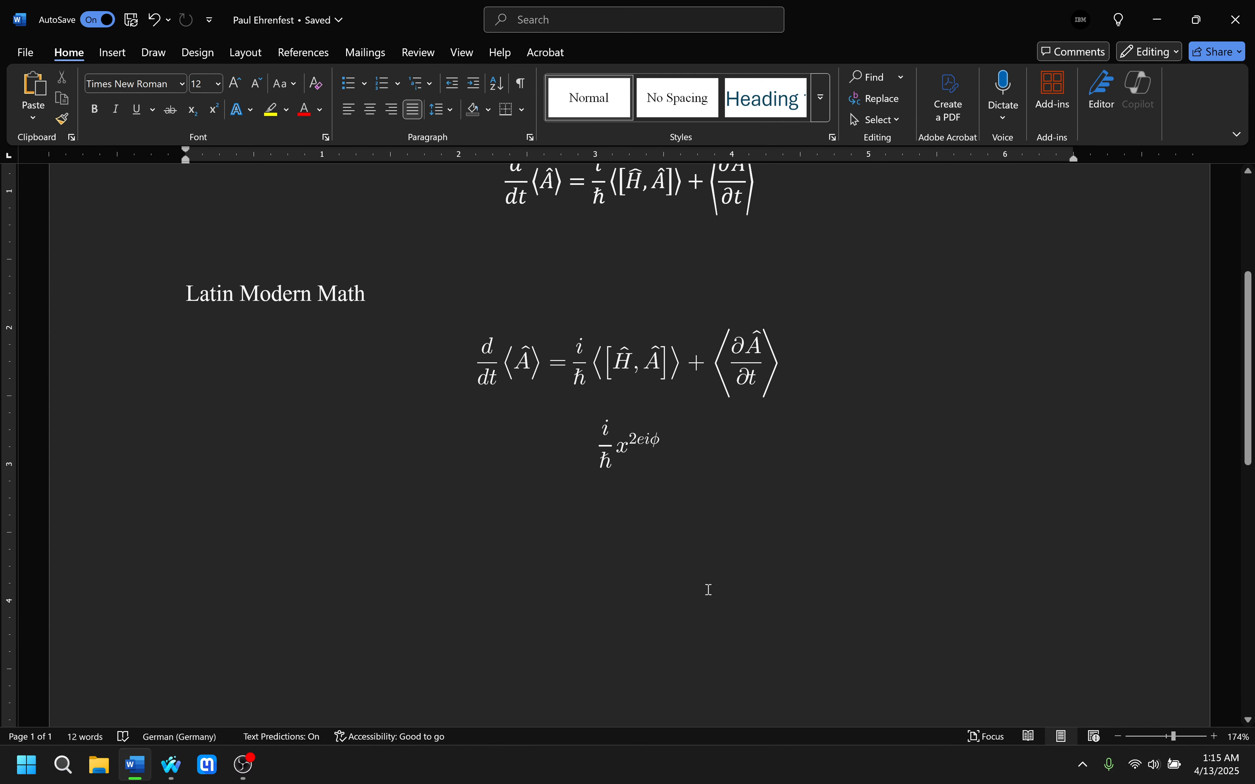